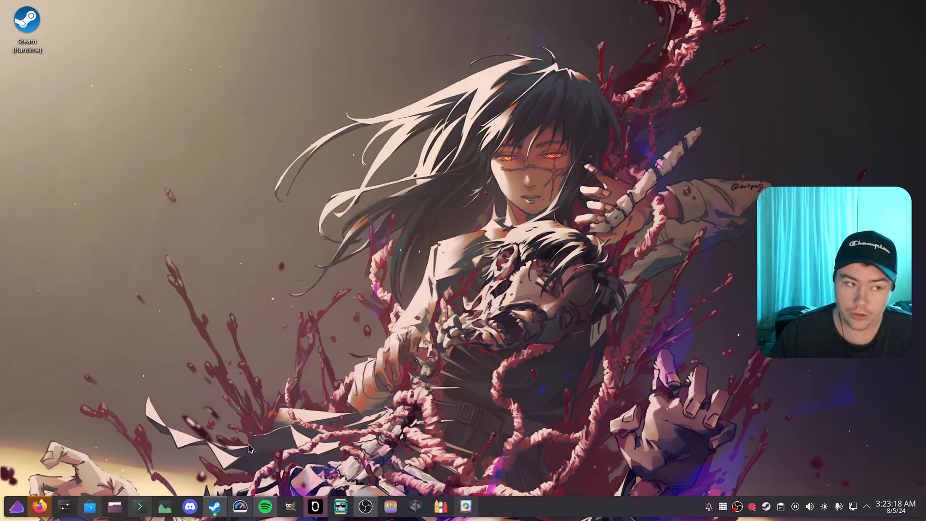
# Step: Launch Lutris from the application launcher's favorites
pyautogui.click(16, 507)
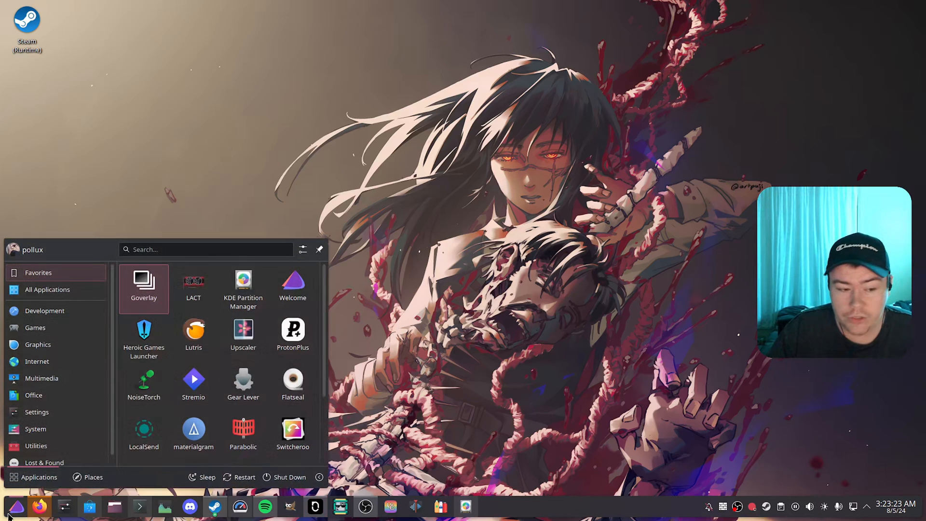
pyautogui.click(196, 340)
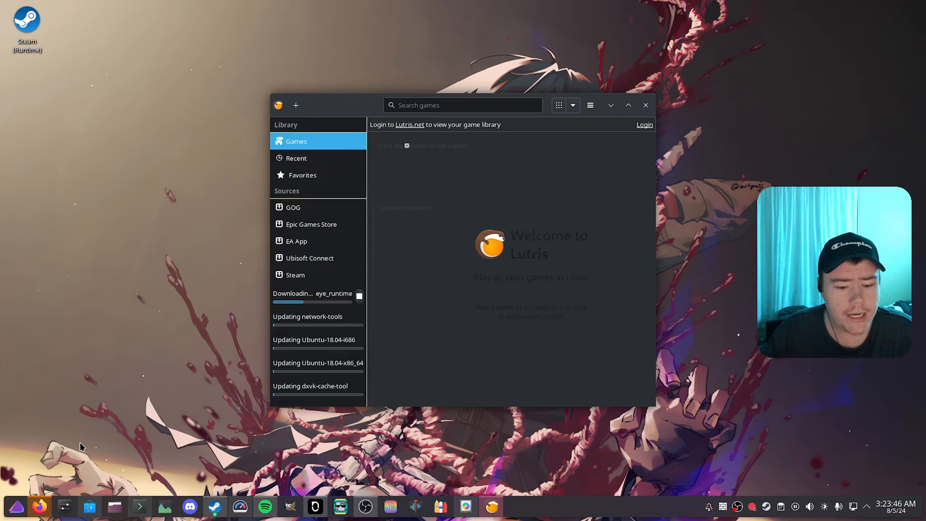
# Step: Switch to Discover, search for "lutris" and view the Lutris app page, then minimize the window
pyautogui.click(90, 507)
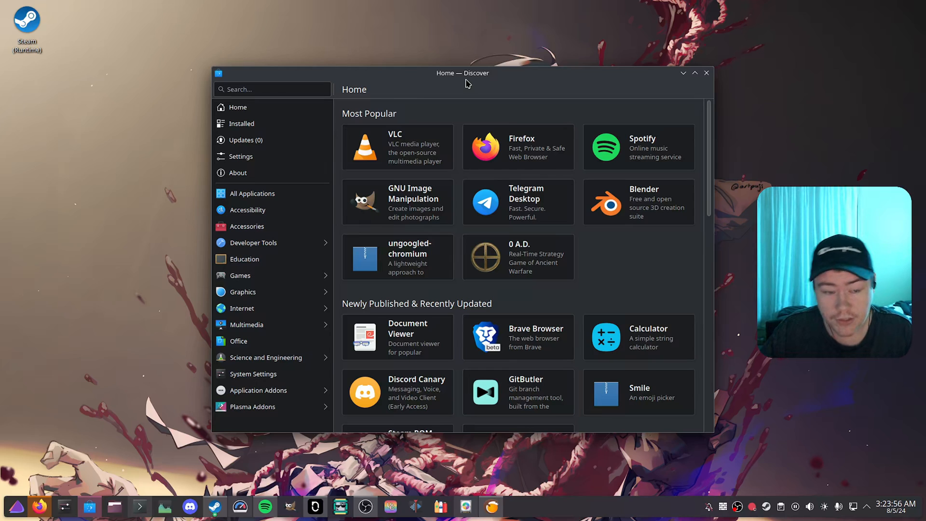
pyautogui.click(301, 91)
pyautogui.write('lutris')
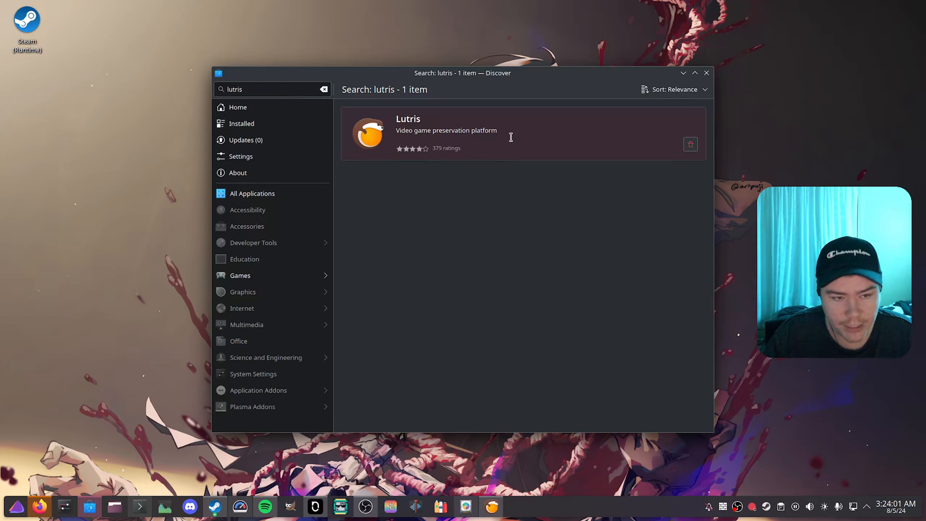
pyautogui.click(510, 138)
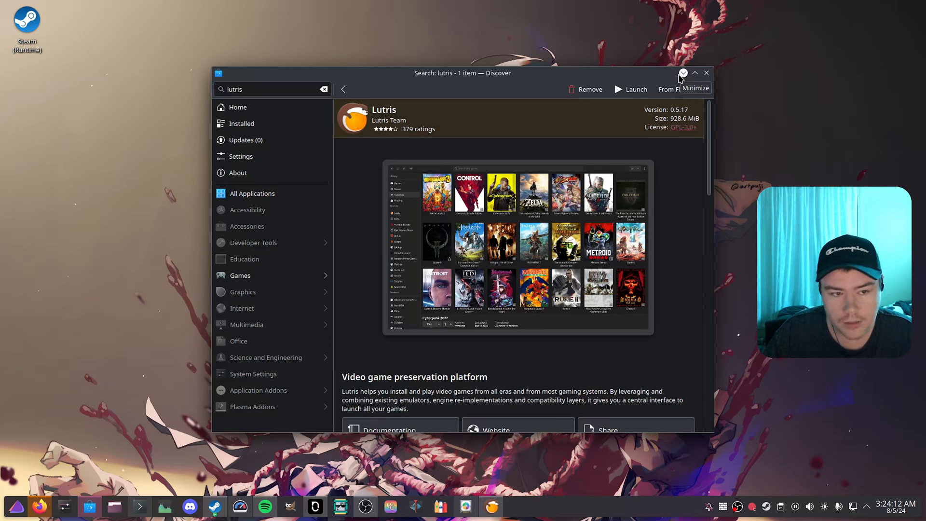
pyautogui.click(683, 74)
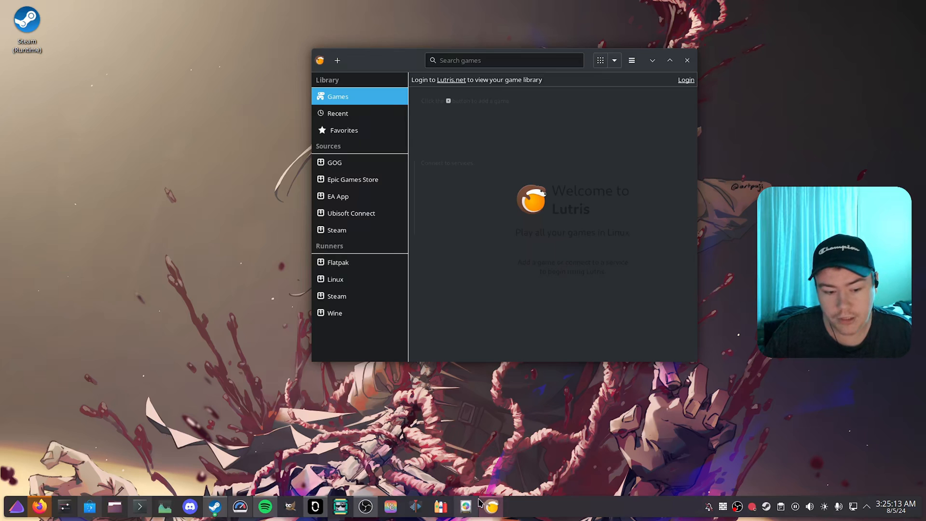
# Step: Switch to KDE Partition Manager and unmount the /dev/sdb1 partition on the CT1000BX500SSD1 drive
pyautogui.click(466, 507)
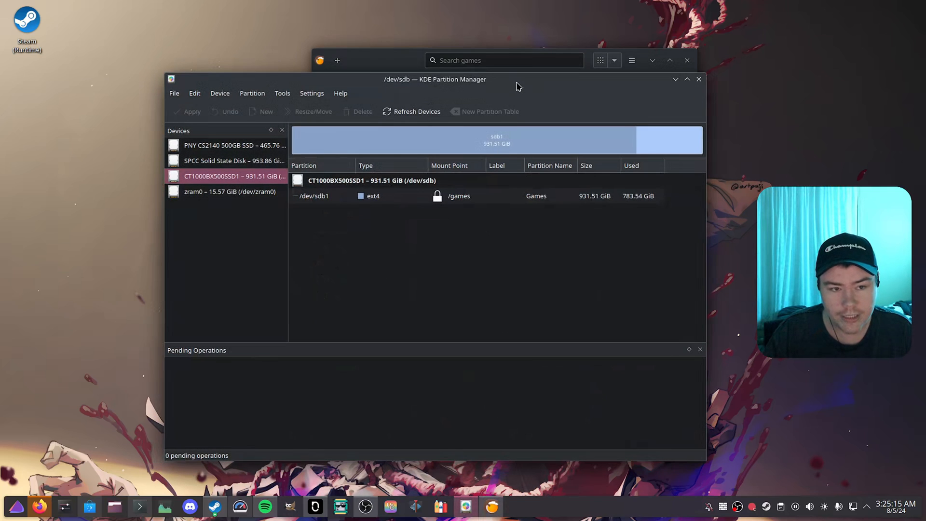
pyautogui.moveTo(515, 82); pyautogui.dragTo(548, 76)
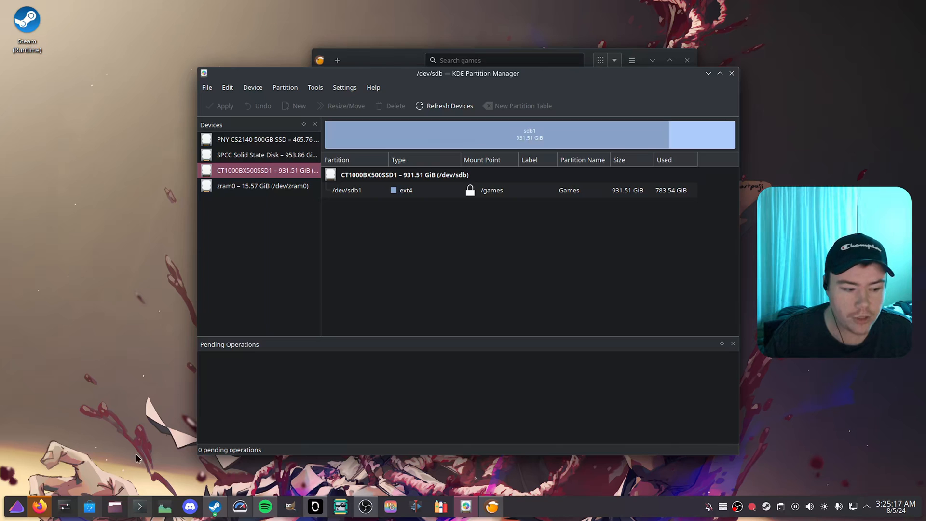
pyautogui.click(89, 506)
pyautogui.click(685, 74)
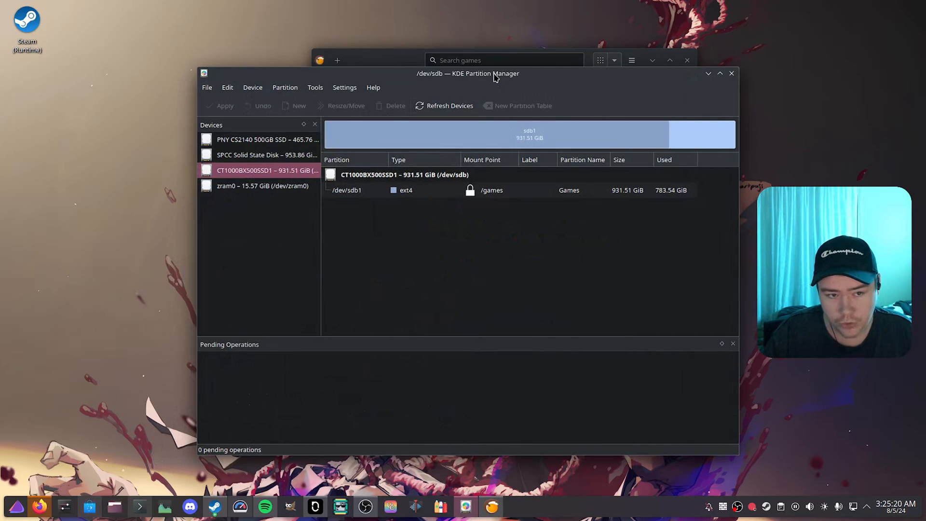
pyautogui.rightClick(403, 191)
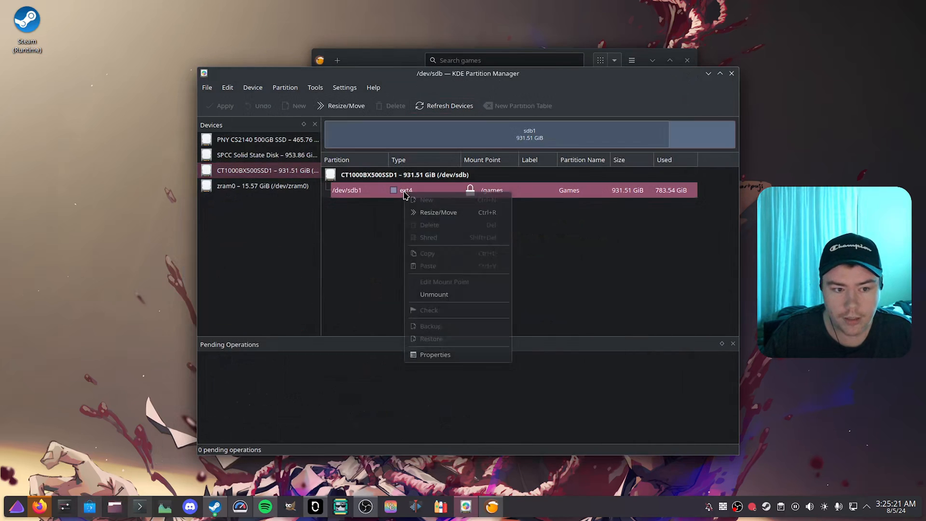
pyautogui.click(451, 295)
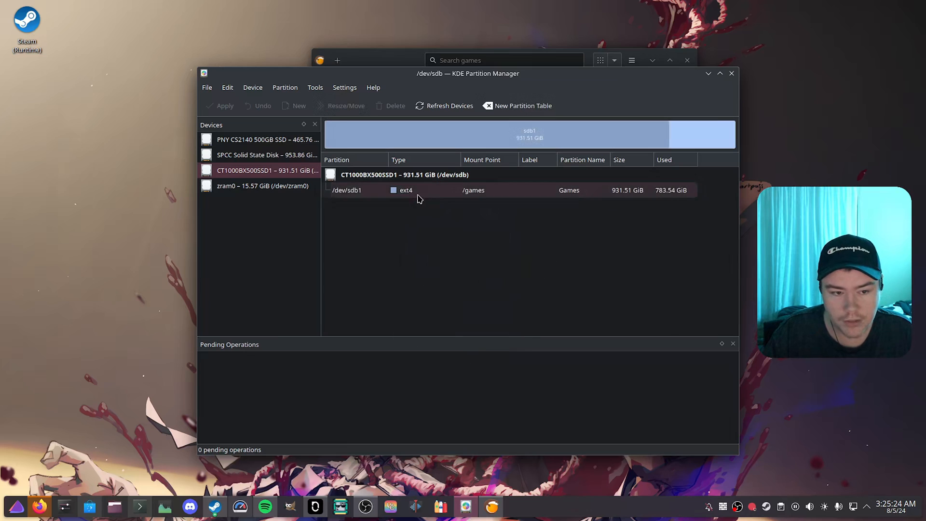
# Step: Mount the /dev/sdb1 partition again and close KDE Partition Manager
pyautogui.rightClick(419, 193)
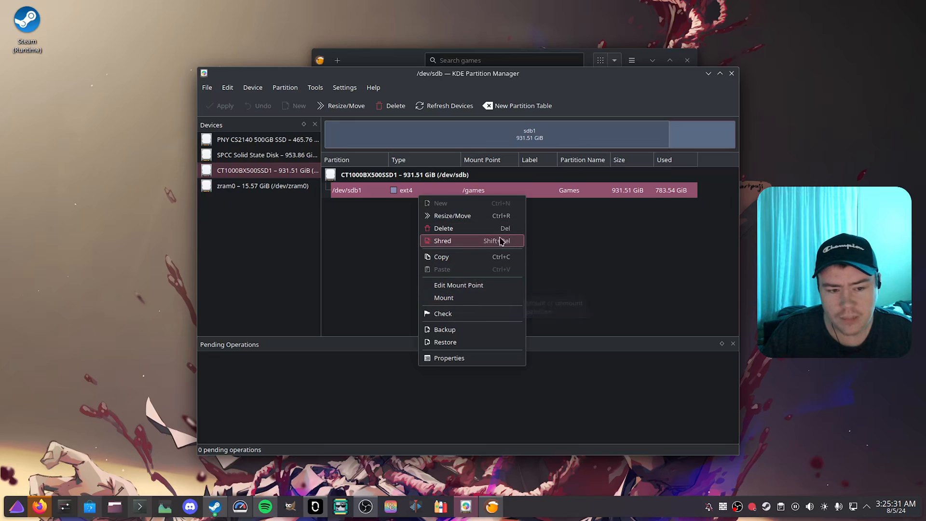
pyautogui.click(539, 236)
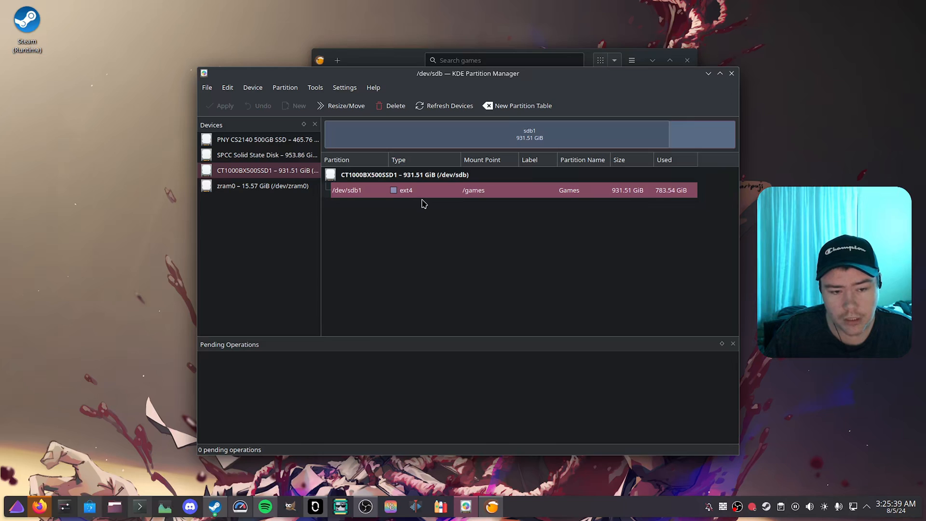
pyautogui.rightClick(450, 192)
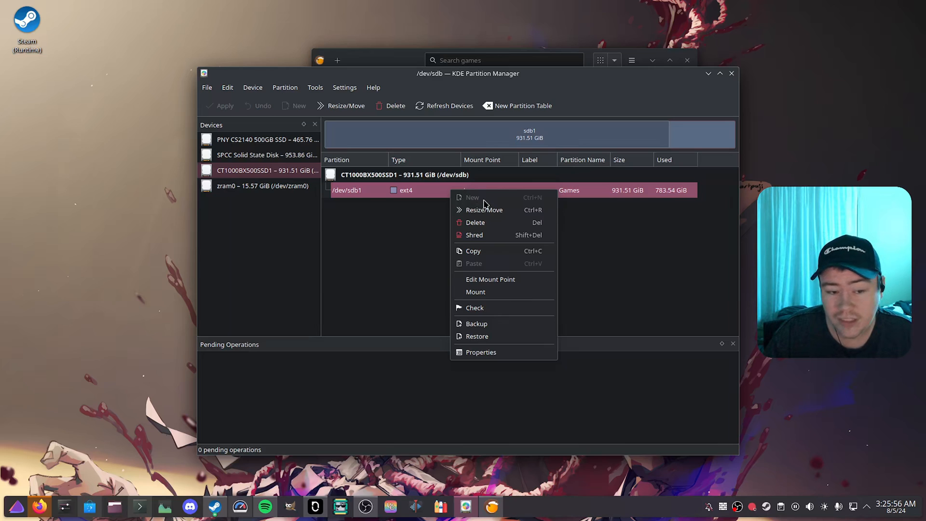
pyautogui.click(496, 294)
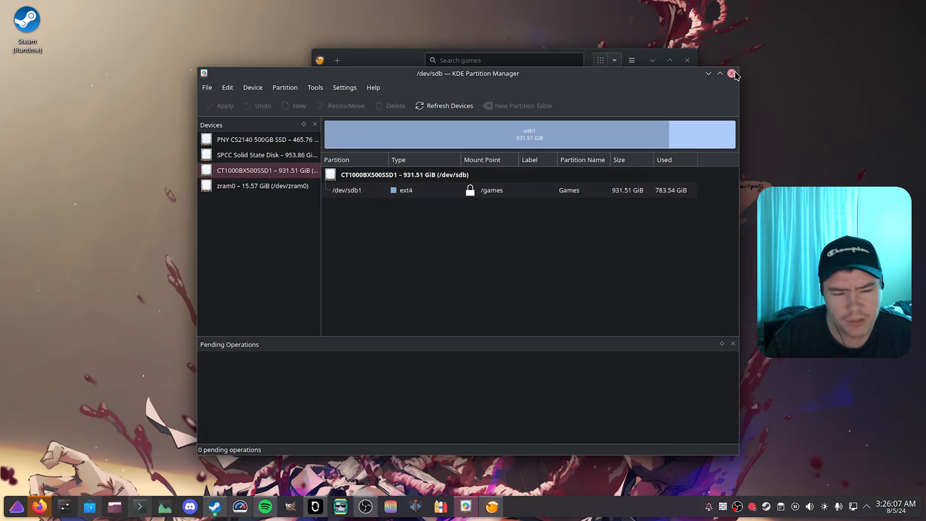
pyautogui.click(250, 136)
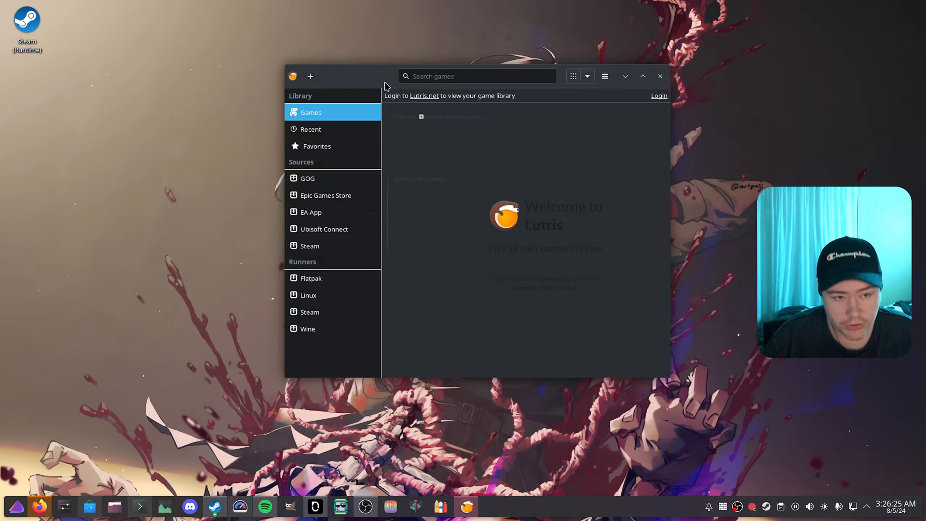
# Step: Switch to Discover, search for "flatseal" and launch Flatseal from its app page
pyautogui.moveTo(386, 87); pyautogui.dragTo(364, 103)
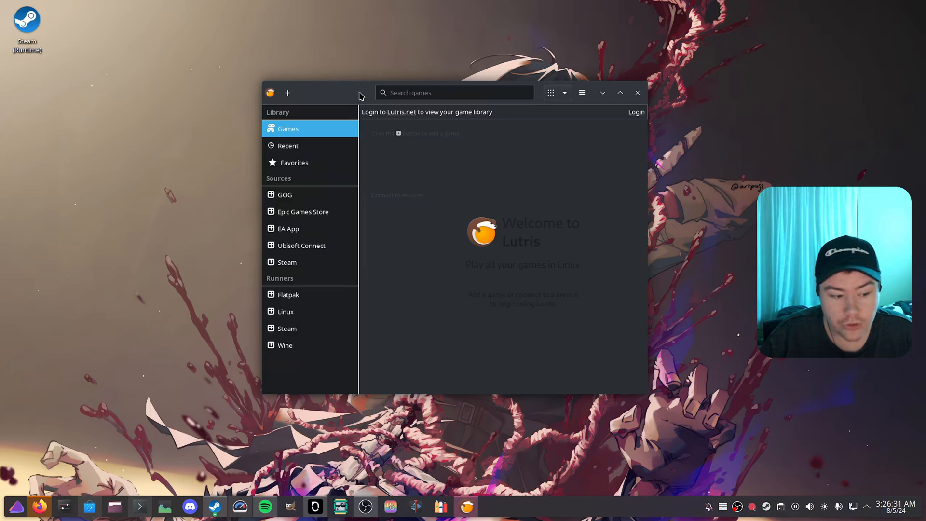
pyautogui.click(90, 506)
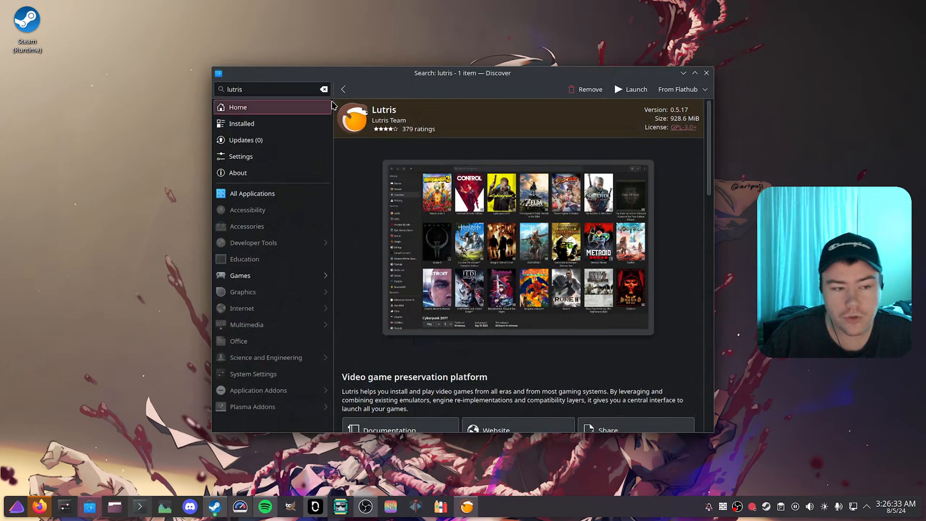
pyautogui.moveTo(292, 91); pyautogui.dragTo(197, 93)
pyautogui.write('eal')
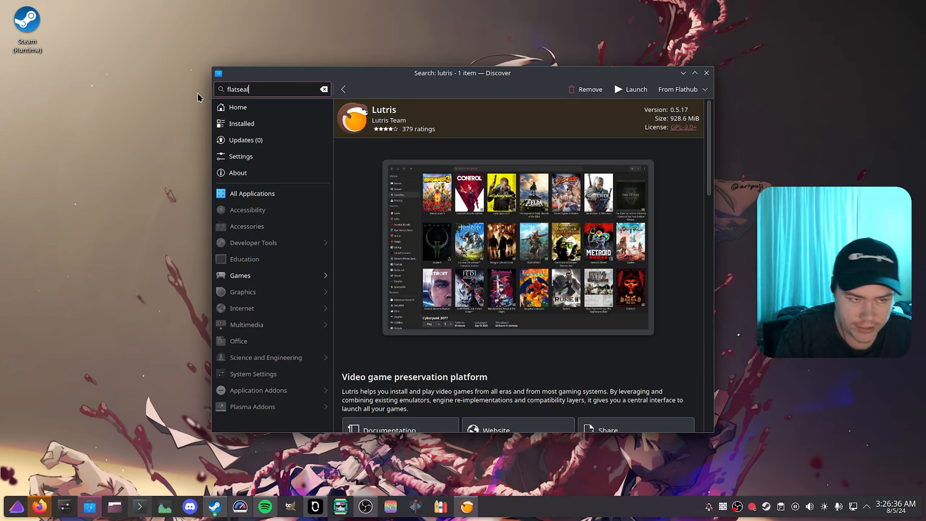
pyautogui.click(558, 147)
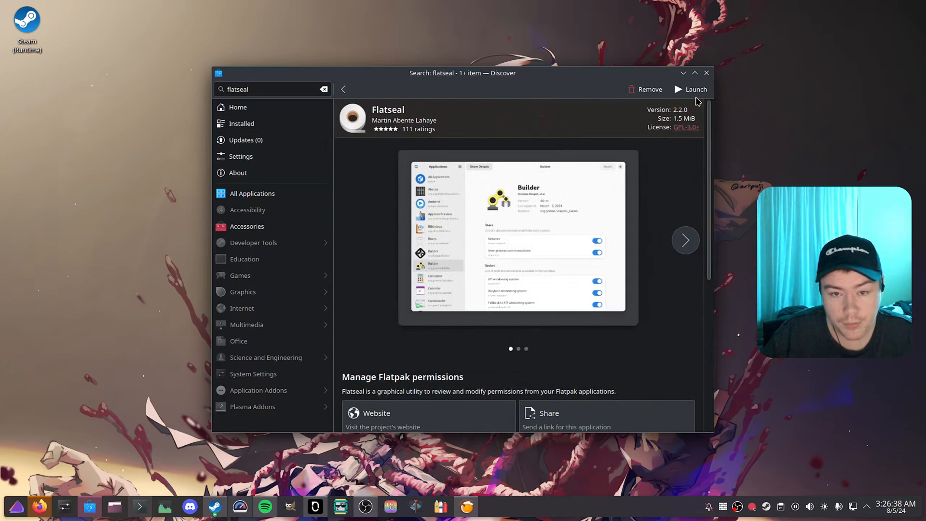
pyautogui.click(691, 90)
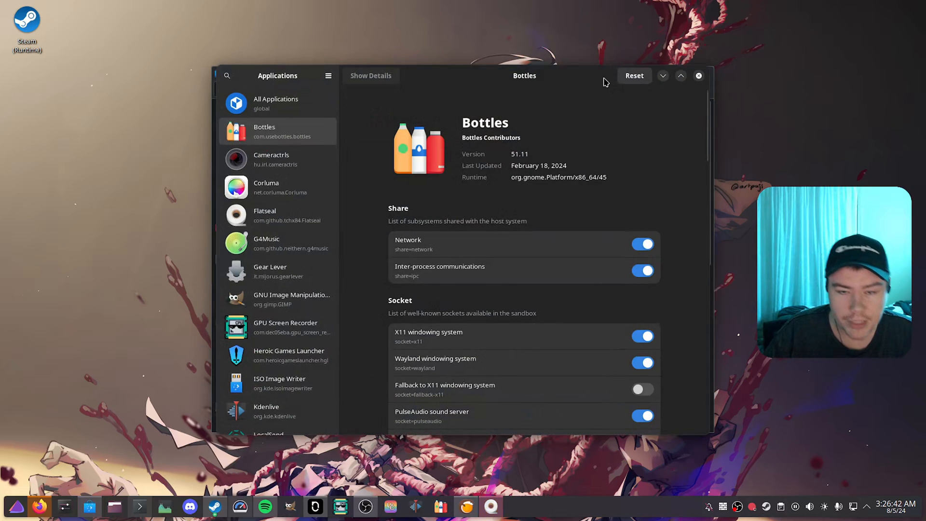
# Step: Reposition the Flatseal window and open the Filesystem permissions of Lutris
pyautogui.moveTo(604, 79); pyautogui.dragTo(663, 151)
pyautogui.moveTo(601, 149); pyautogui.dragTo(583, 61)
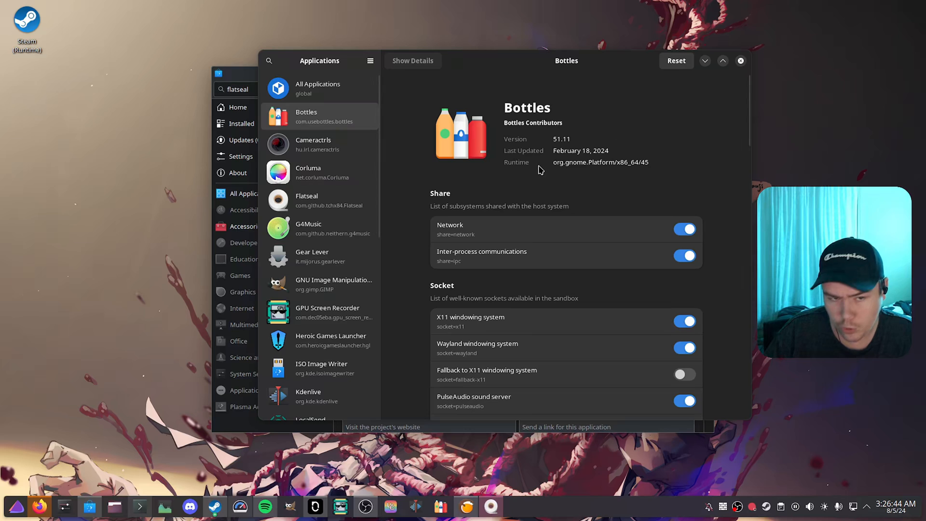
pyautogui.scroll(-15, 326, 334)
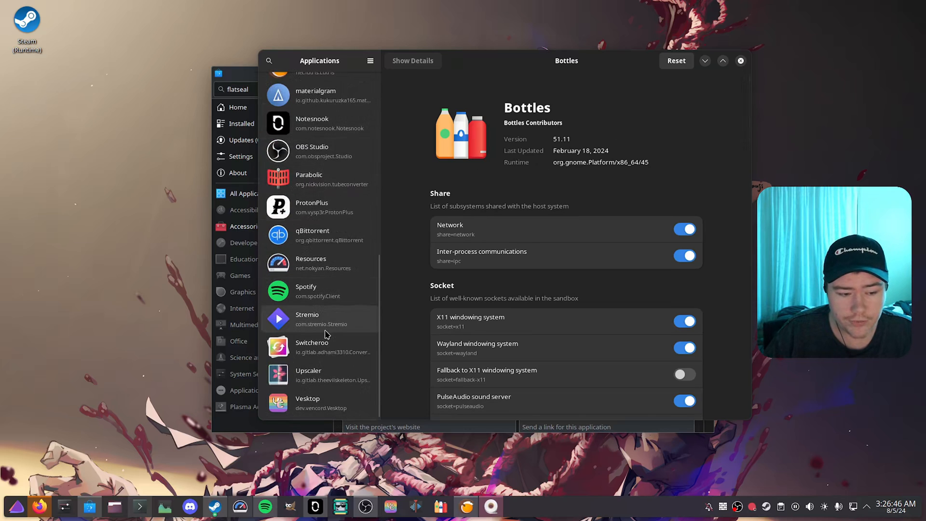
pyautogui.scroll(10, 326, 334)
pyautogui.scroll(-5, 356, 291)
pyautogui.click(372, 153)
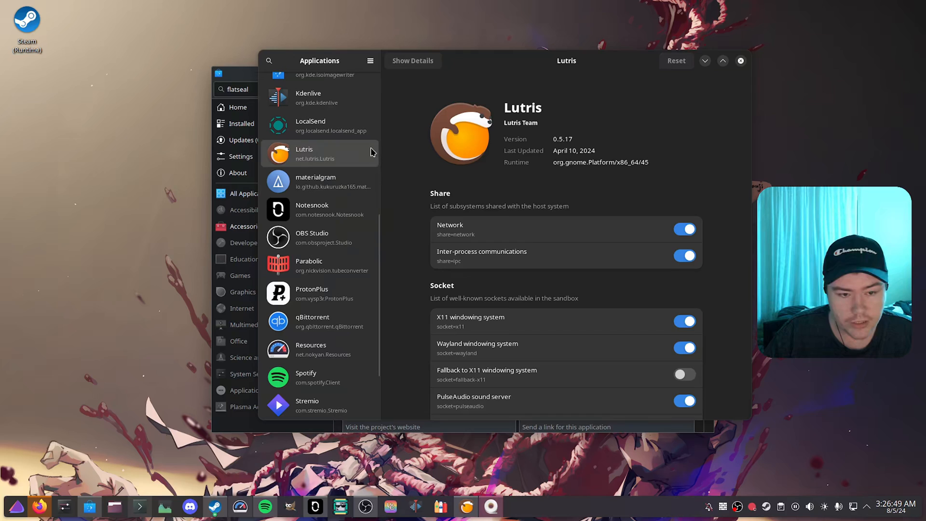
pyautogui.scroll(-10, 393, 250)
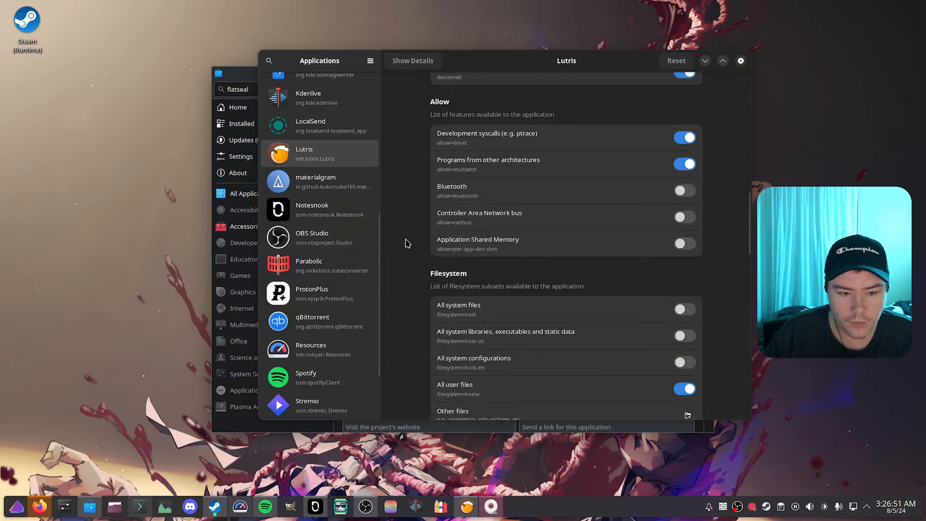
pyautogui.scroll(-5, 405, 243)
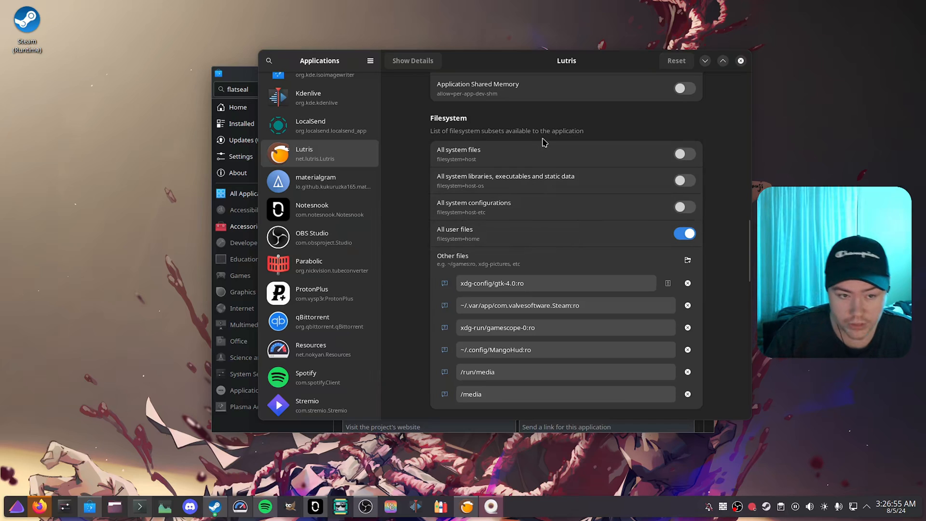
# Step: Turn Lutris's access to all user files off and back on
pyautogui.click(687, 234)
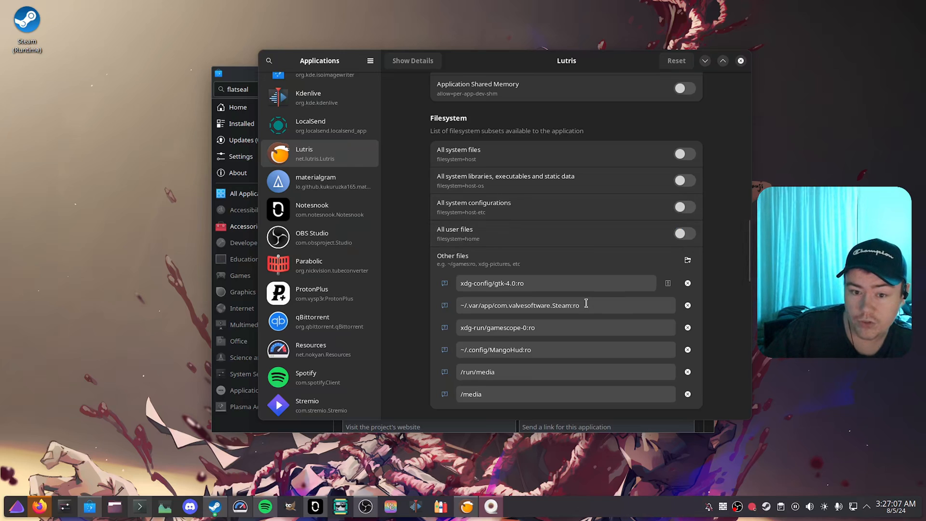
pyautogui.click(694, 235)
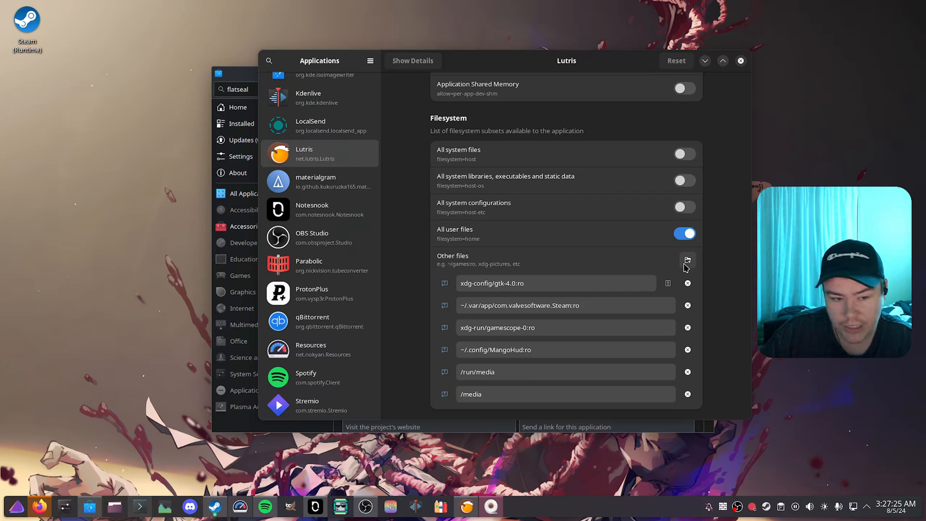
# Step: Add /games and /extragames as other files that Lutris is allowed to access
pyautogui.click(686, 263)
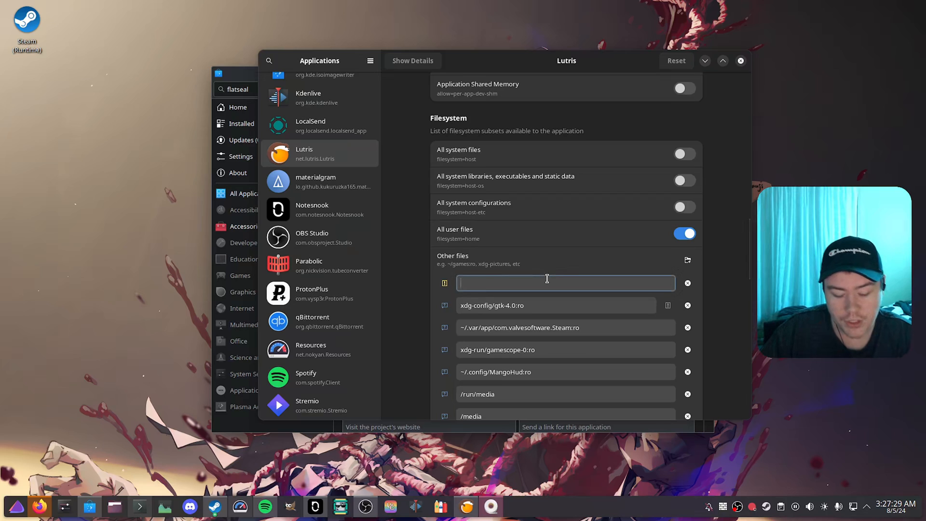
pyautogui.write('/games')
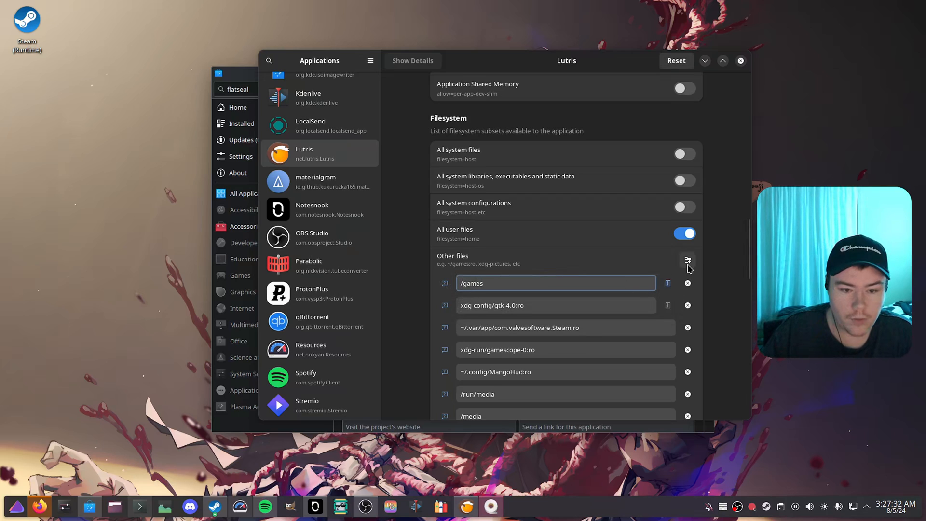
pyautogui.click(688, 260)
pyautogui.write('/extrag')
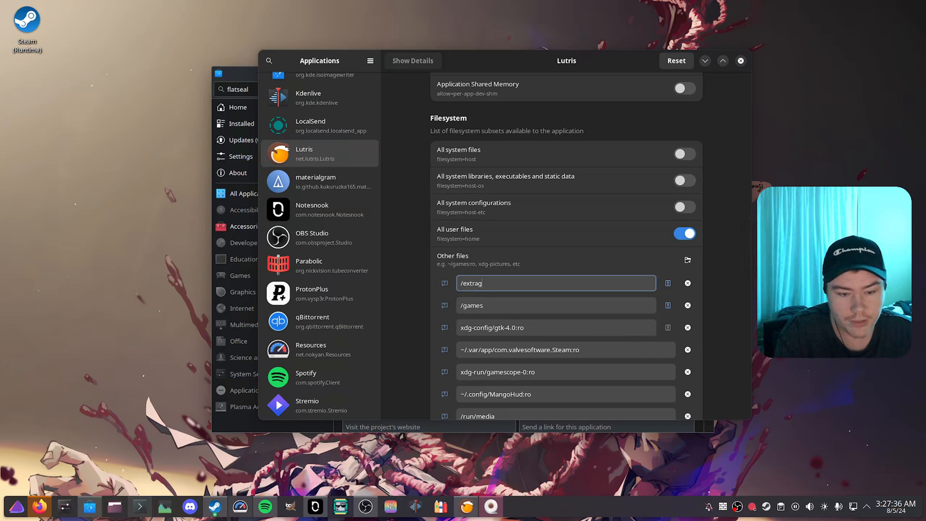
pyautogui.write('ames')
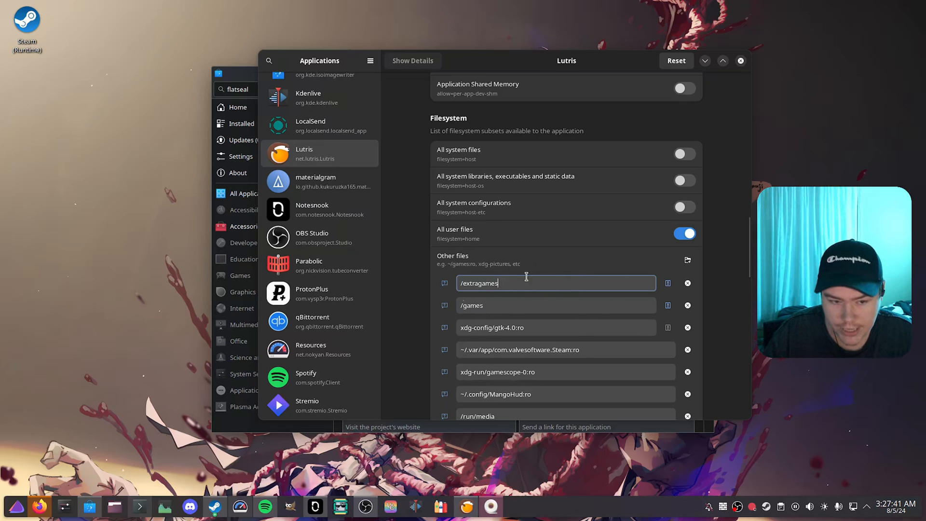
# Step: Close and relaunch Lutris, and minimize the Flatseal window
pyautogui.click(466, 507)
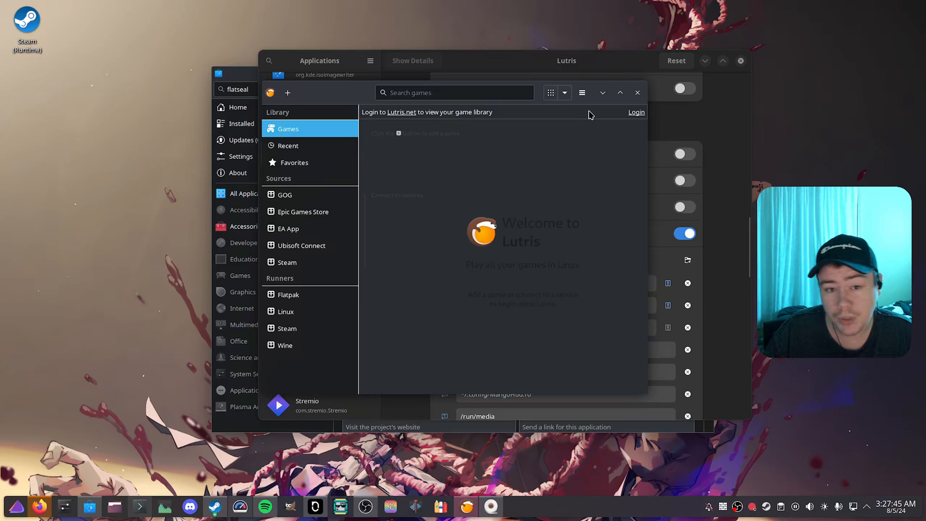
pyautogui.click(637, 94)
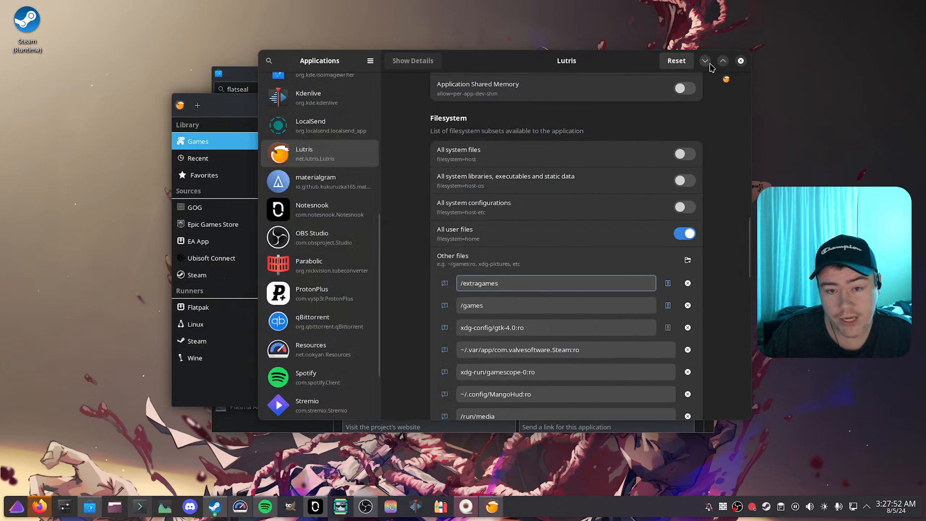
pyautogui.click(705, 61)
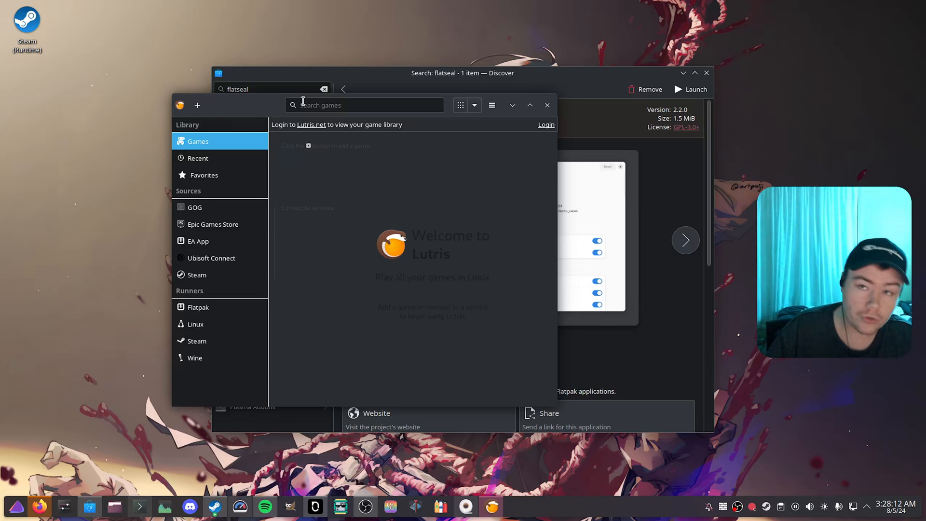
# Step: Search the Lutris website installers for battle.net and open the Blizzard Battle.net installer
pyautogui.click(197, 106)
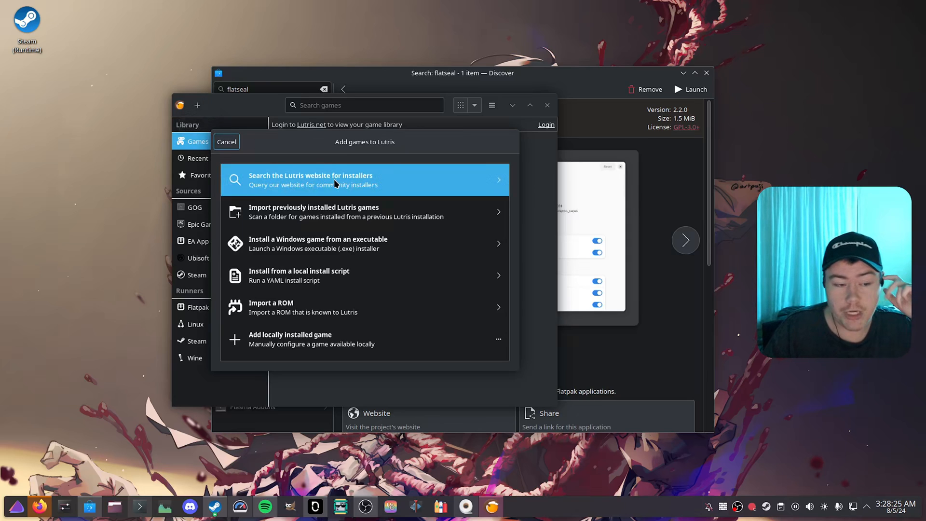
pyautogui.click(226, 142)
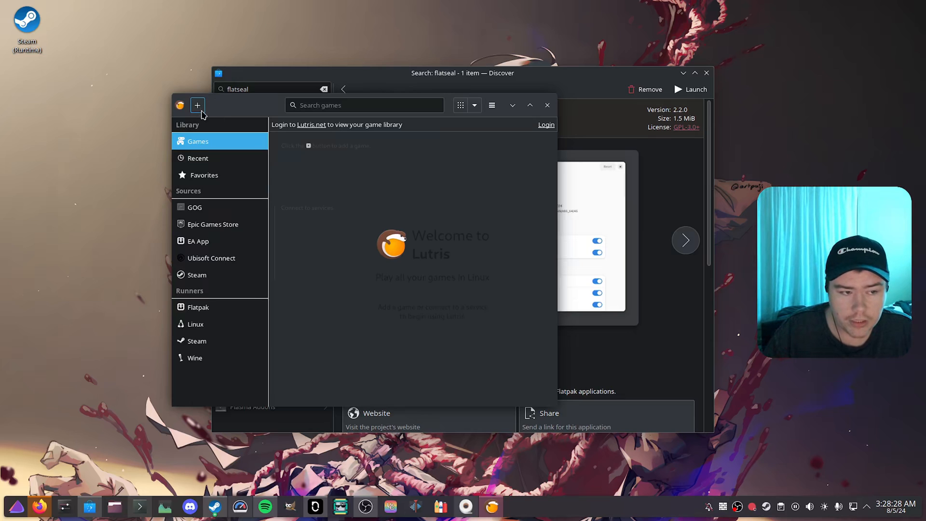
pyautogui.click(198, 106)
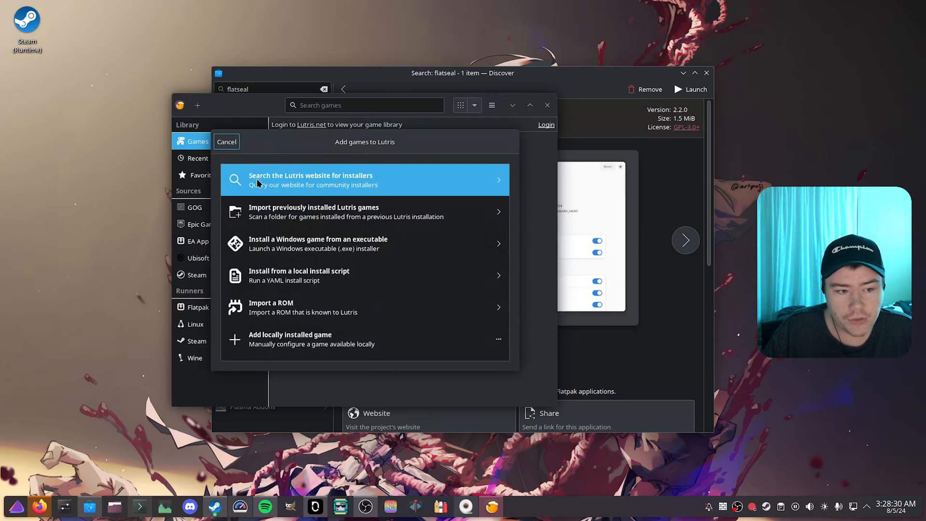
pyautogui.click(358, 181)
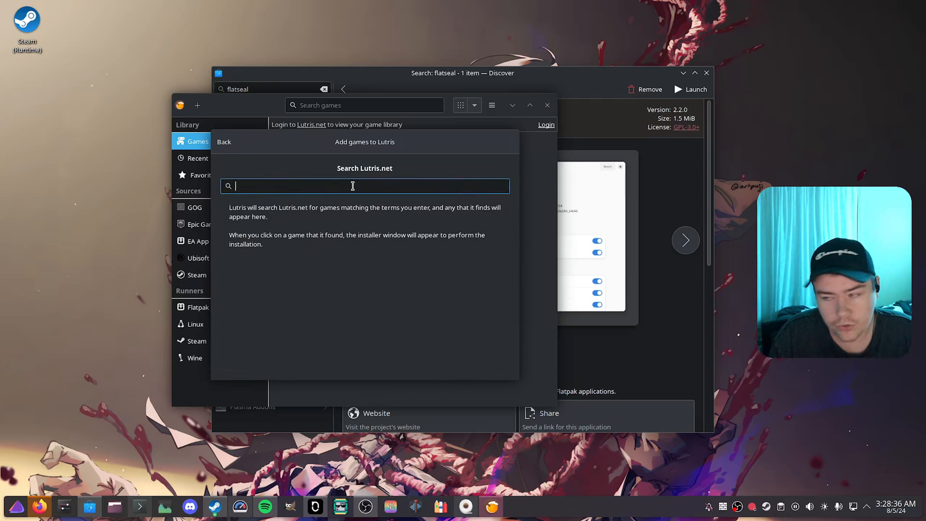
pyautogui.write('battle.net')
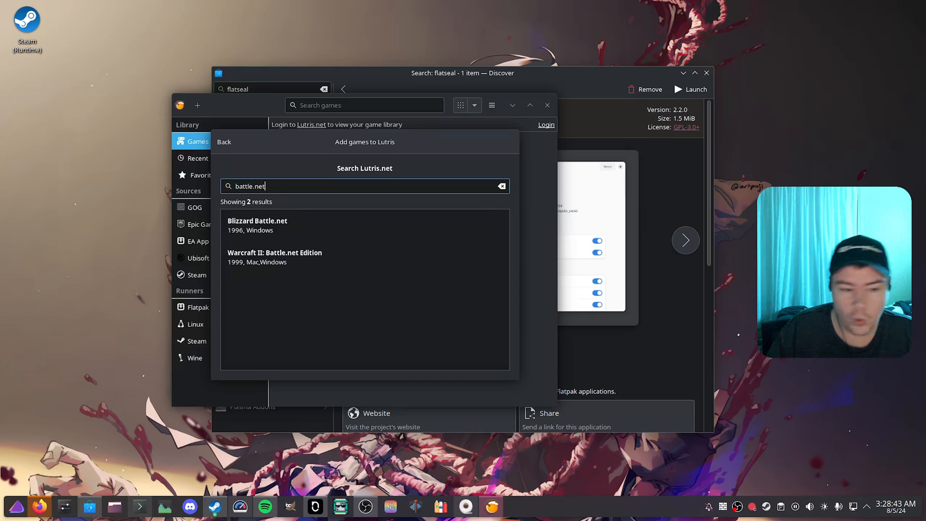
pyautogui.click(280, 223)
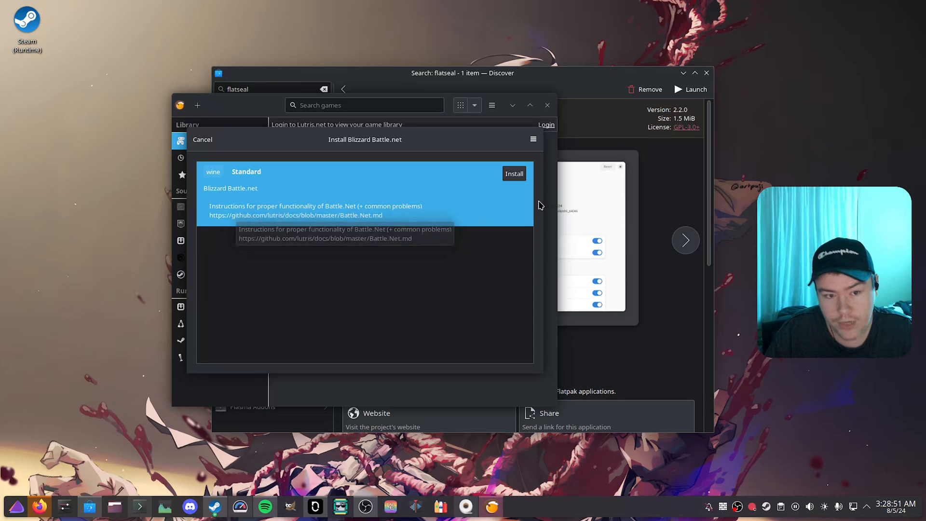
# Step: Start installing the standard Wine version of Blizzard Battle.net and move the download progress window aside
pyautogui.click(514, 174)
pyautogui.click(528, 142)
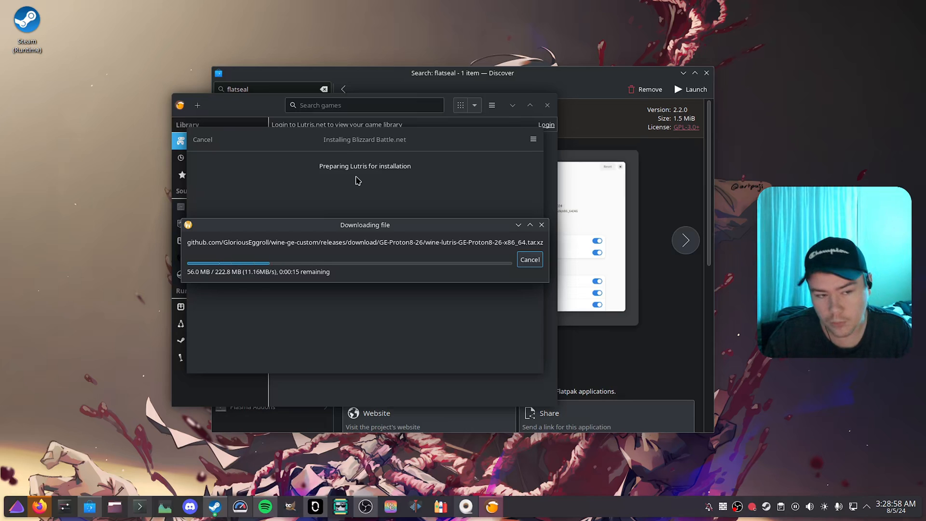
pyautogui.moveTo(402, 228); pyautogui.dragTo(703, 148)
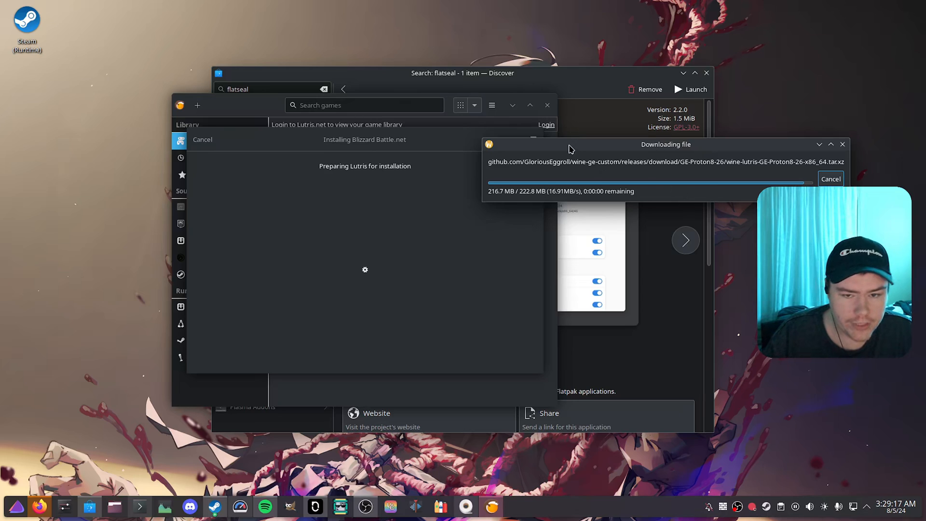
pyautogui.moveTo(570, 148); pyautogui.dragTo(577, 148)
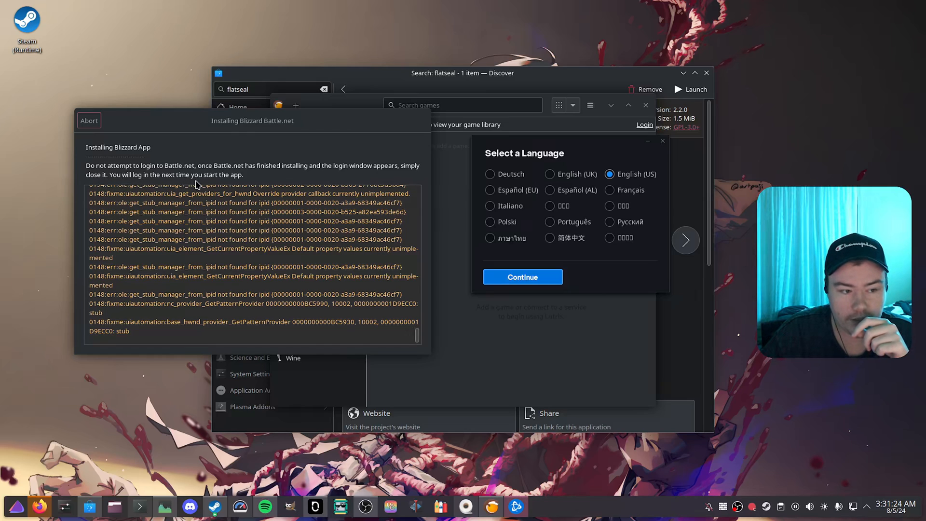
# Step: Install Battle.net in English (US) without launching it at computer startup, and close its login window without signing in
pyautogui.click(538, 283)
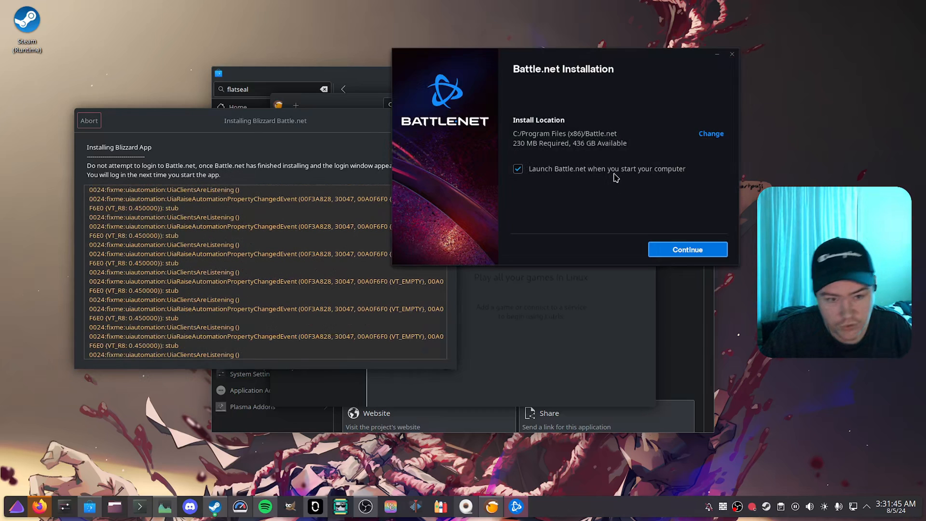
pyautogui.click(518, 169)
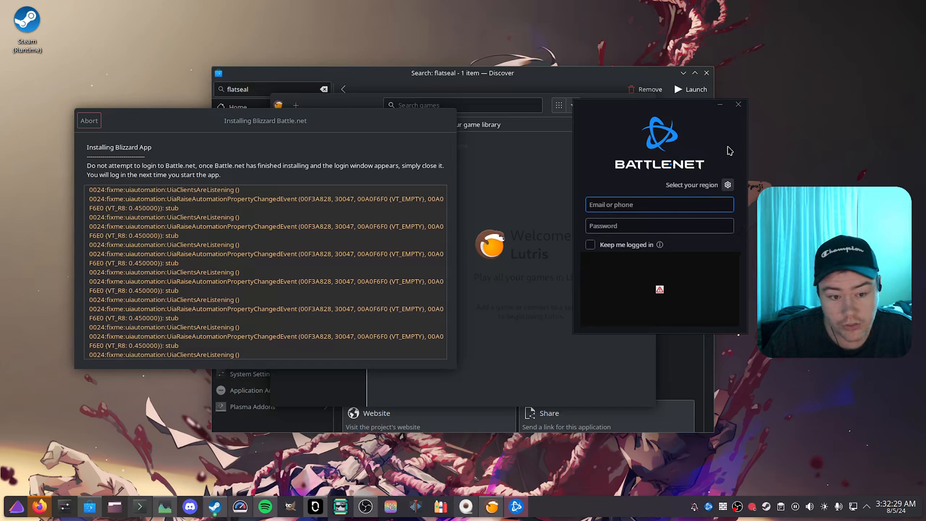
pyautogui.click(737, 105)
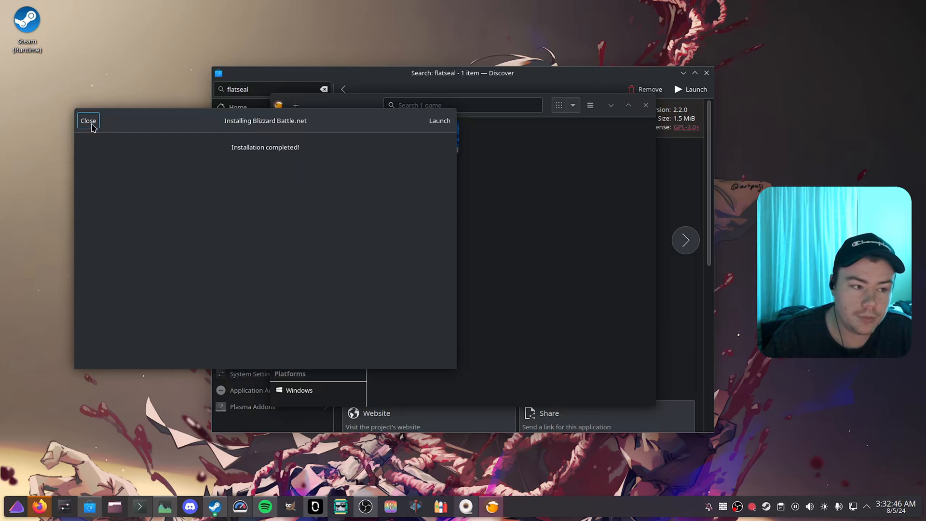
# Step: Close the completed installer, launch Blizzard Battle.net from the game library, and move its login window aside
pyautogui.click(82, 126)
pyautogui.click(434, 158)
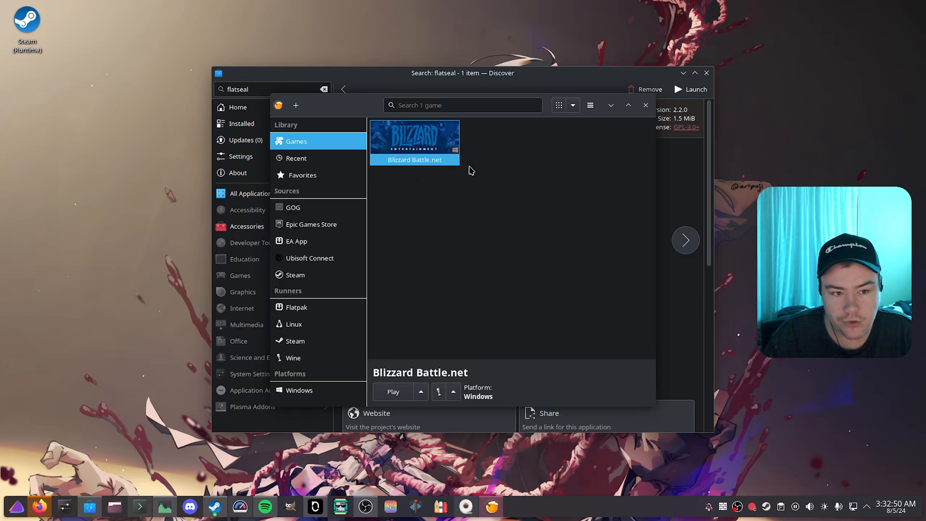
pyautogui.click(393, 391)
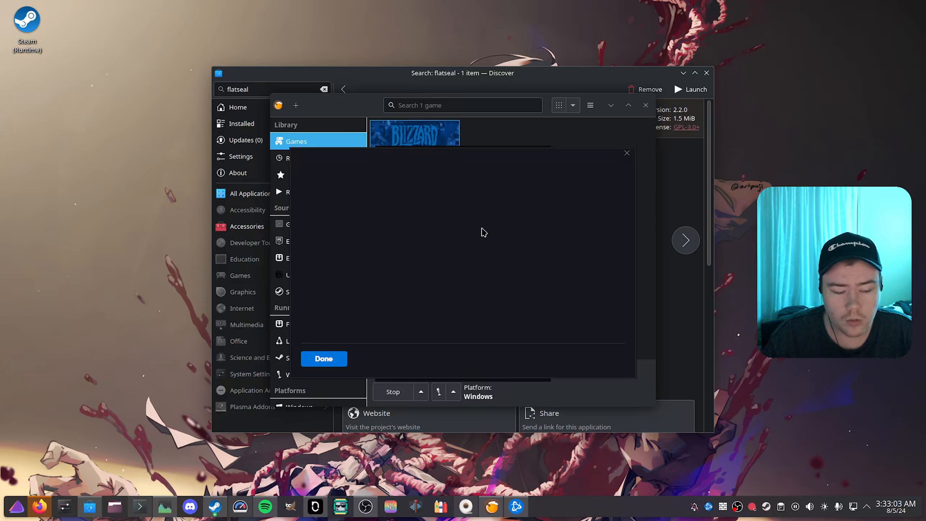
pyautogui.click(326, 356)
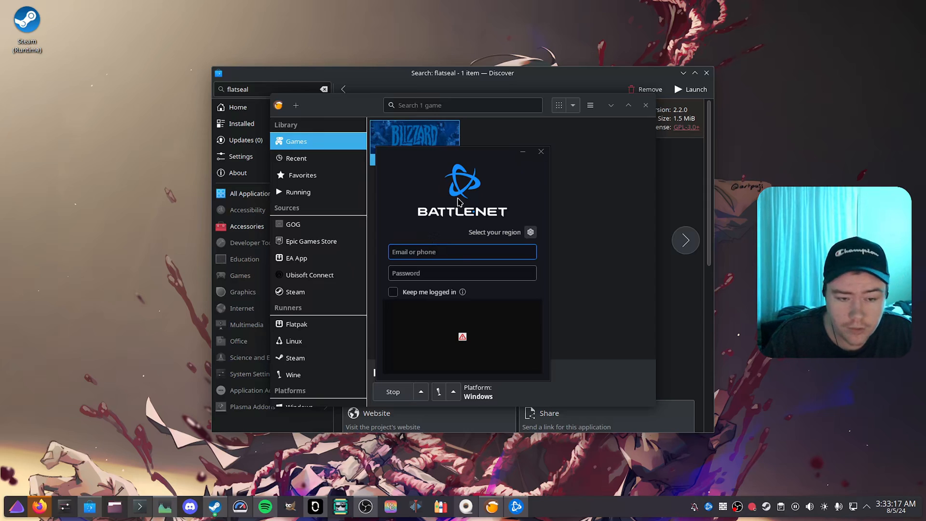
pyautogui.moveTo(486, 155); pyautogui.dragTo(581, 151)
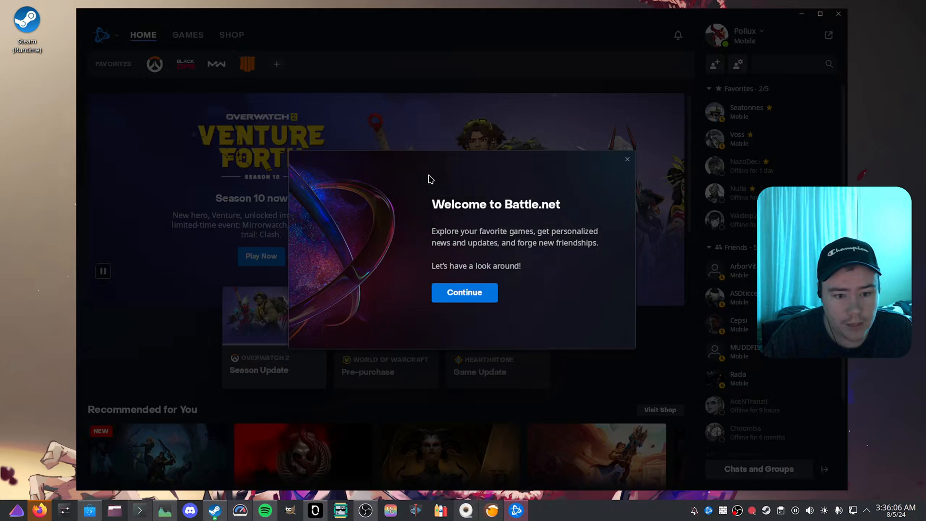
# Step: Dismiss the Battle.net welcome dialog and personalization tip, and skip the favorites bar tour
pyautogui.click(626, 159)
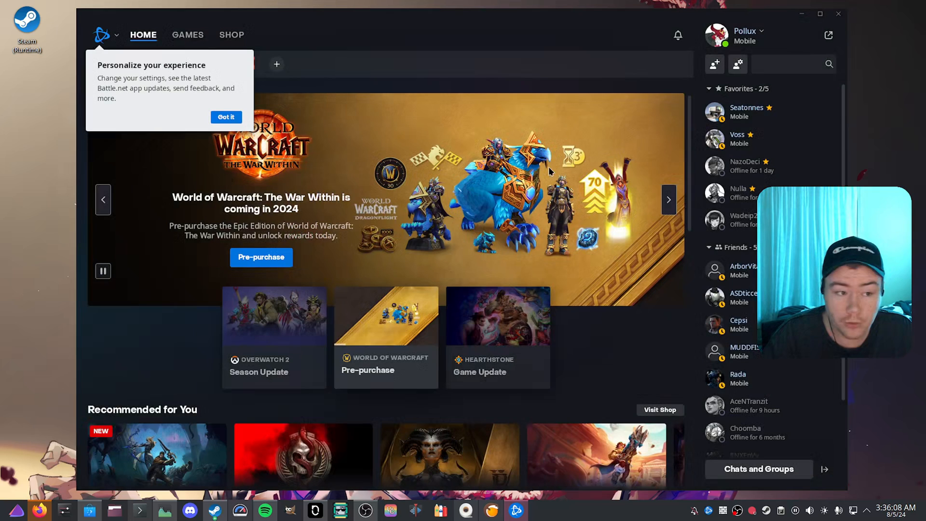
pyautogui.click(229, 118)
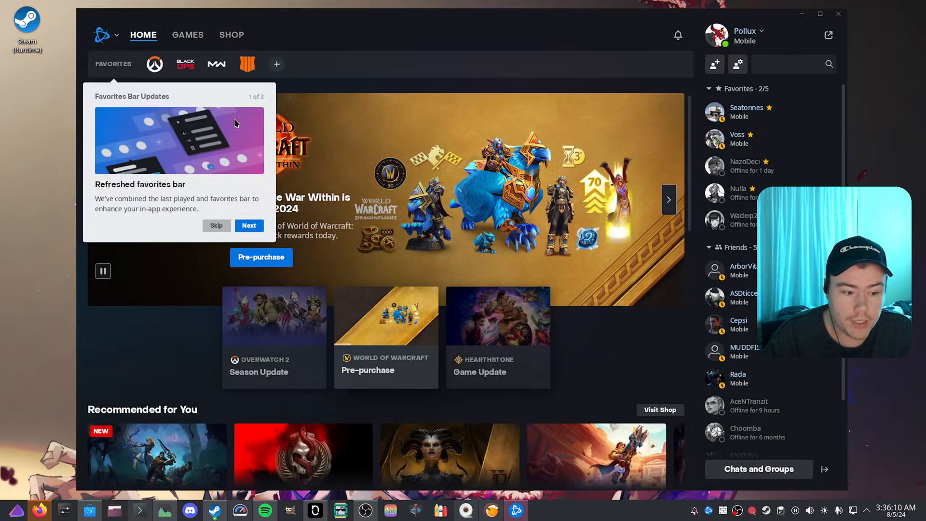
pyautogui.click(216, 225)
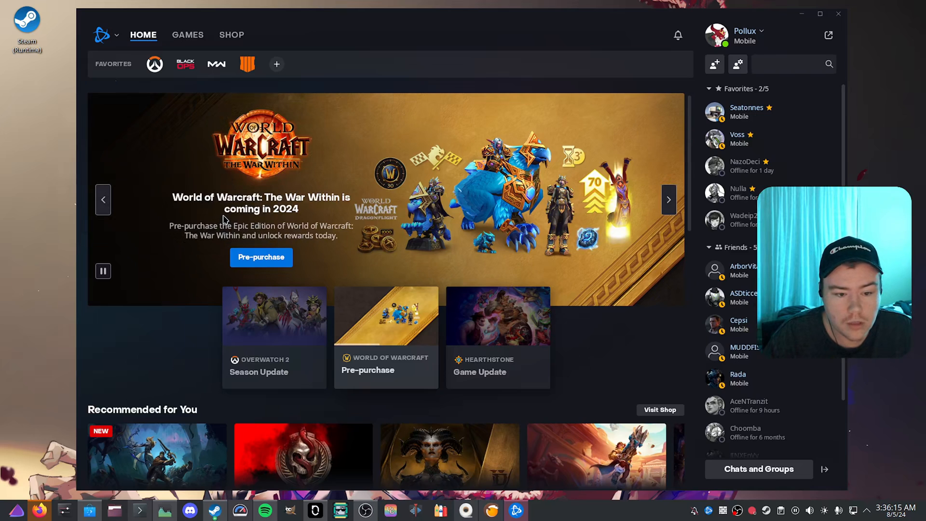
# Step: Examine Battle.net's home page, owned games and shop, including the StarCraft, More and Diablo categories
pyautogui.scroll(-3, 219, 215)
pyautogui.scroll(3, 217, 213)
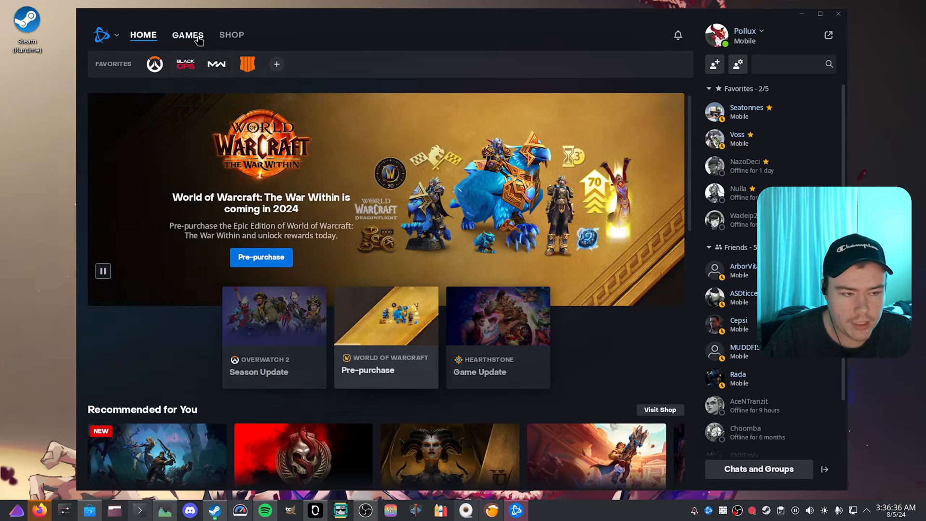
pyautogui.click(198, 38)
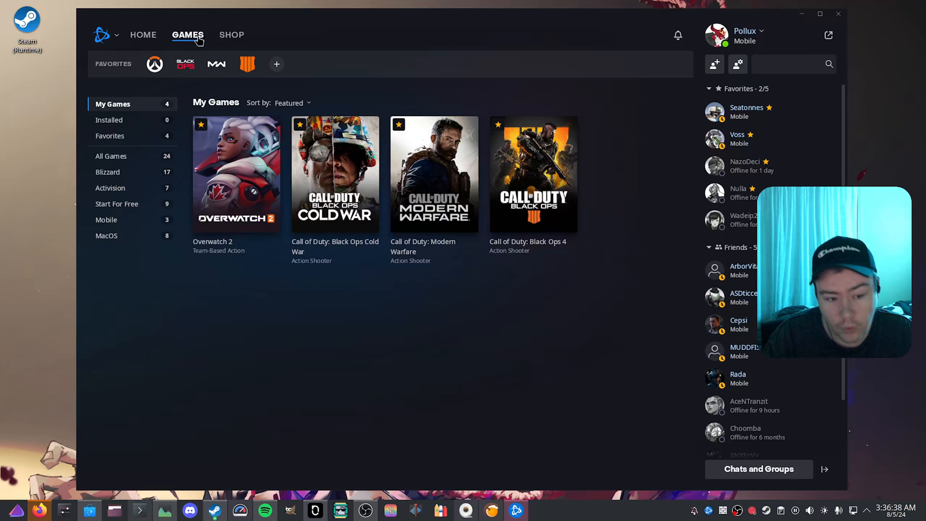
pyautogui.click(222, 43)
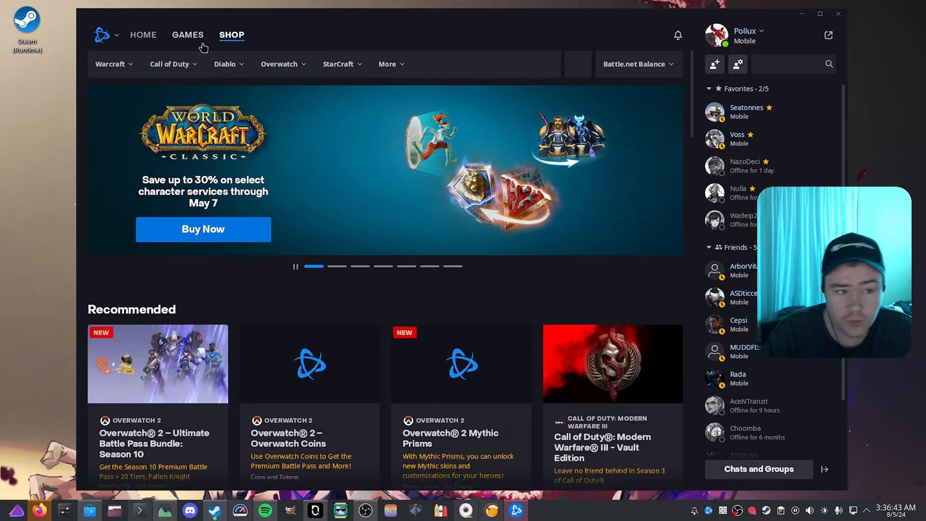
pyautogui.click(196, 45)
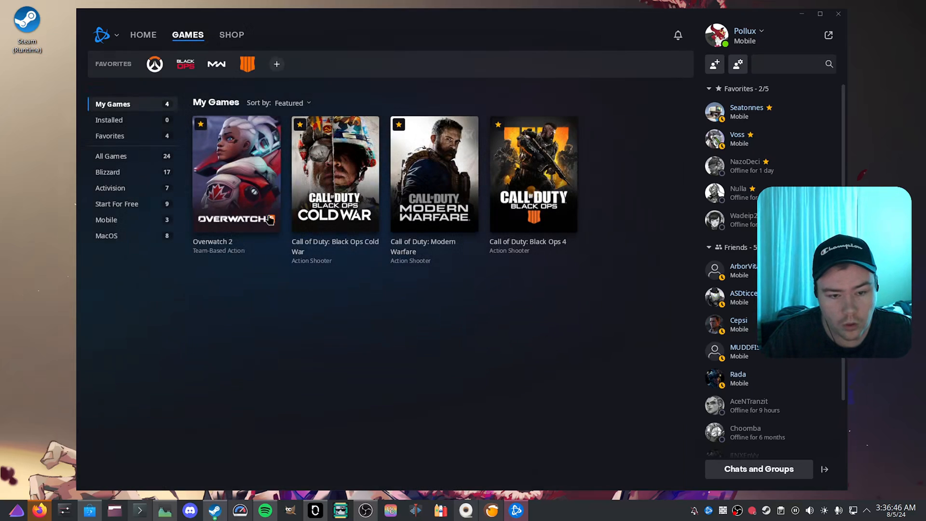
pyautogui.click(235, 39)
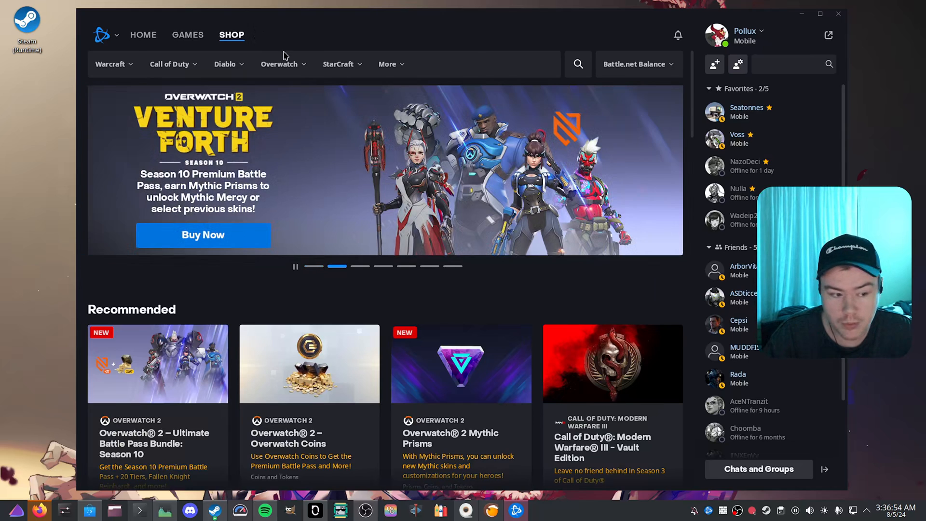
pyautogui.scroll(-5, 164, 81)
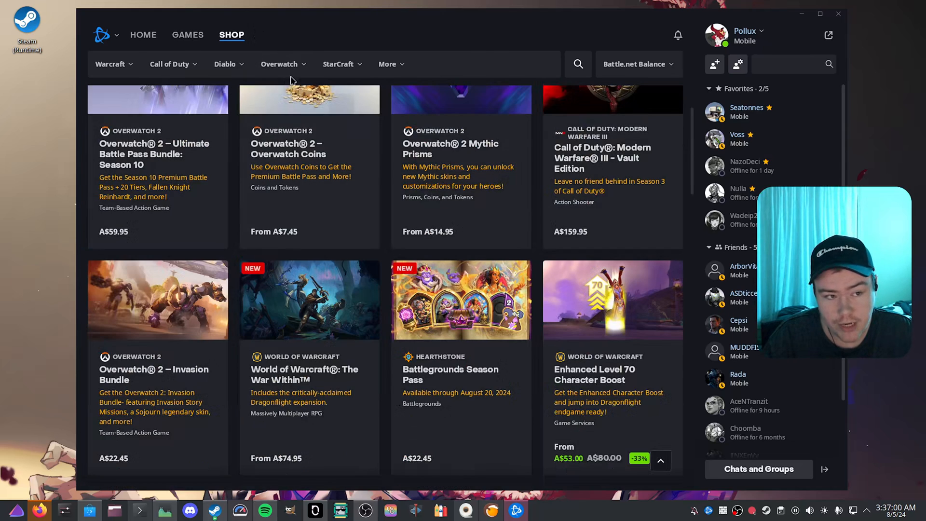
pyautogui.click(329, 67)
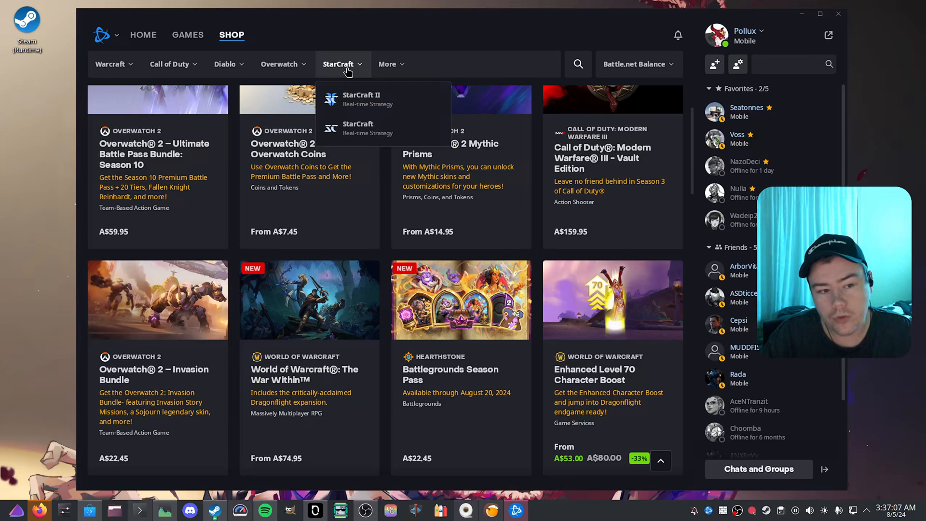
pyautogui.moveTo(392, 71)
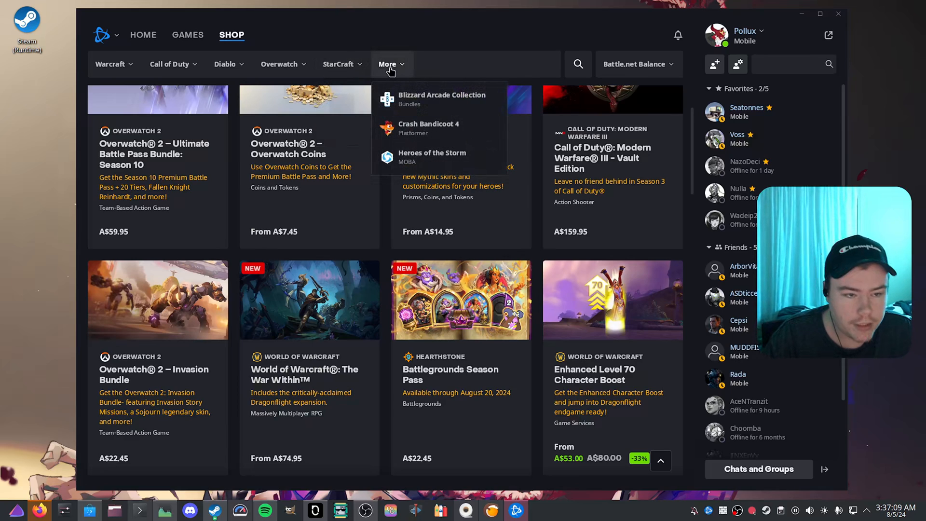
pyautogui.moveTo(232, 72)
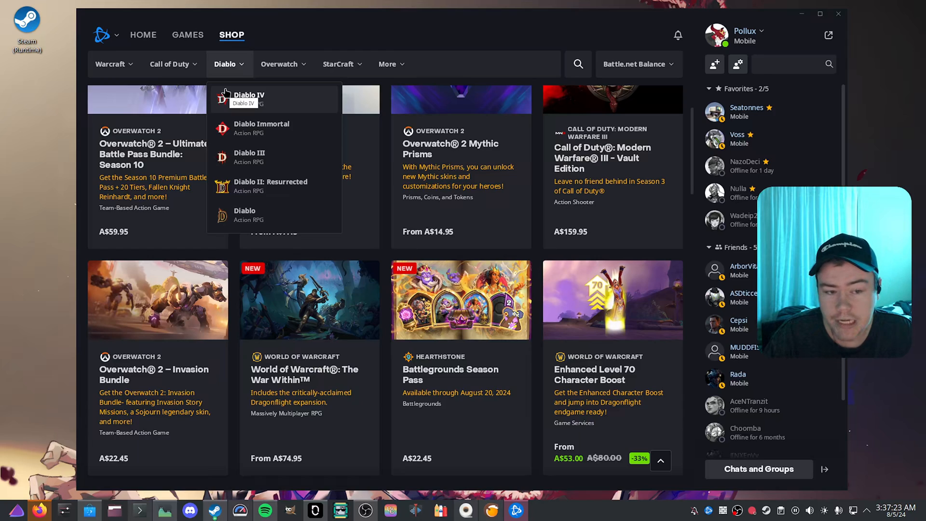
pyautogui.moveTo(499, 18)
pyautogui.mouseDown()
pyautogui.moveTo(497, 49)
pyautogui.moveTo(521, 28)
pyautogui.moveTo(509, 25)
pyautogui.mouseUp()
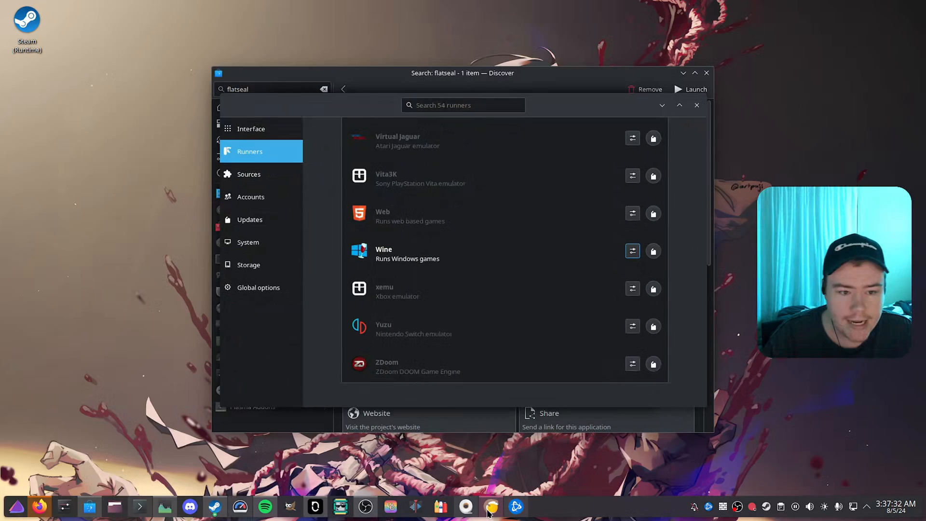
# Step: Close the Lutris preferences, and save Blizzard Battle.net's runner options with GE-Proton (Latest) as the Wine version
pyautogui.click(697, 105)
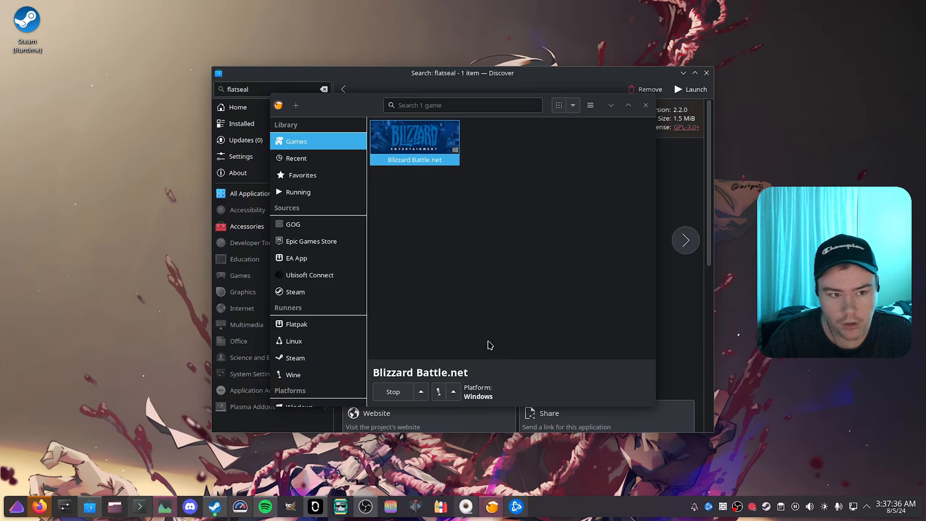
pyautogui.rightClick(438, 149)
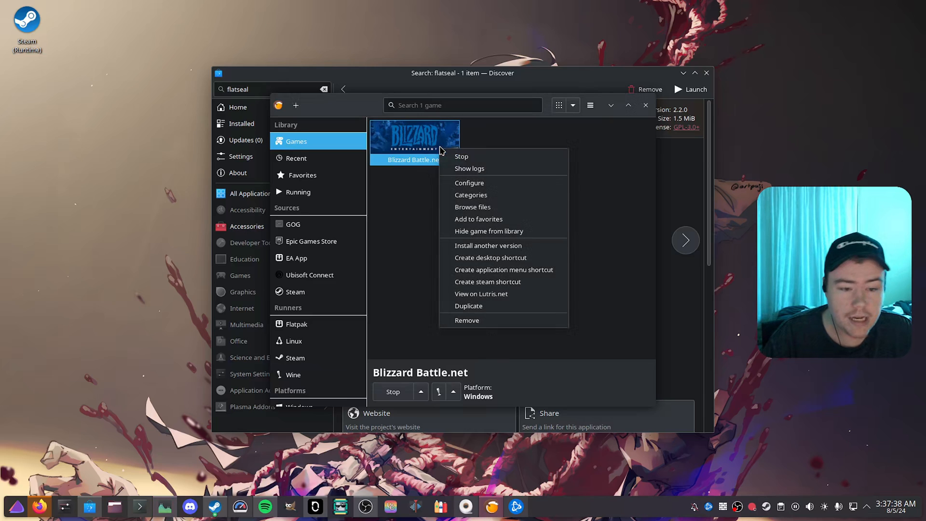
pyautogui.click(491, 183)
pyautogui.click(369, 126)
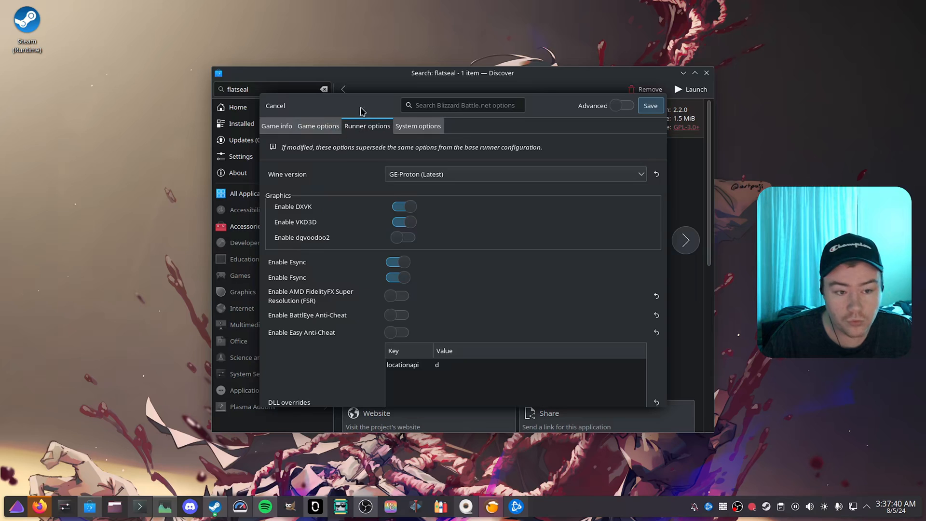
pyautogui.click(468, 174)
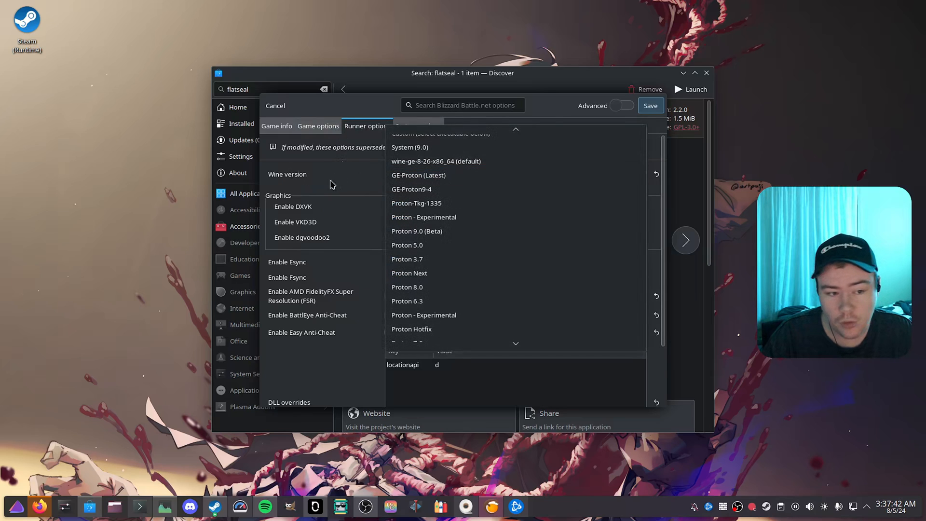
pyautogui.click(467, 176)
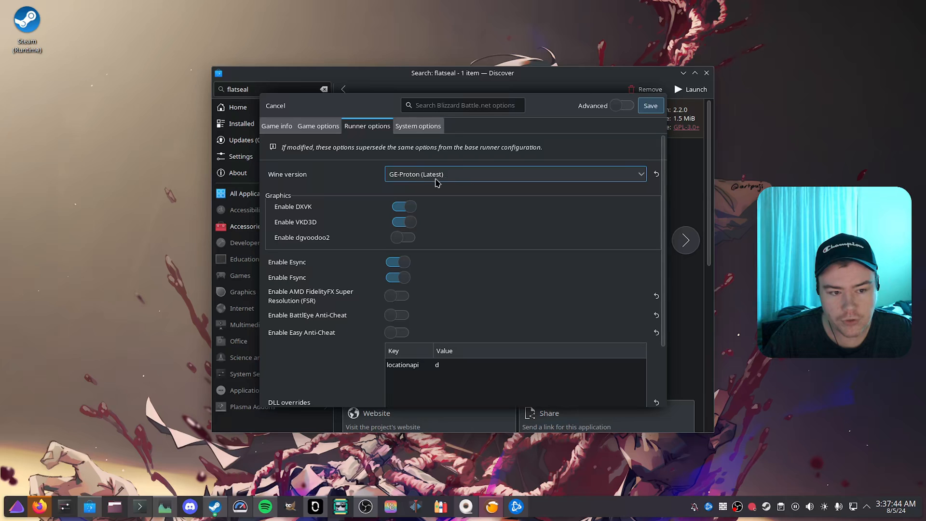
pyautogui.click(650, 107)
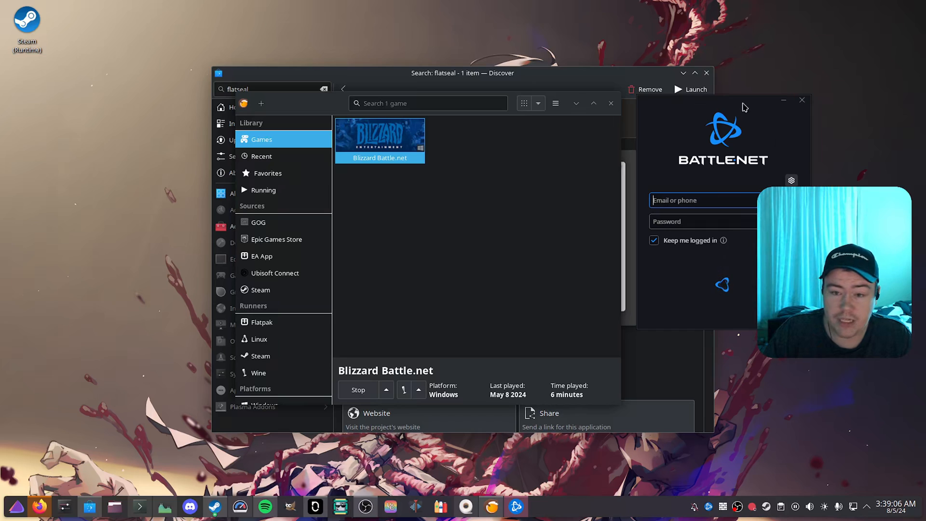
# Step: Save Blizzard Battle.net's runner options with GE-Proton9-4 as the Wine version, and close the Battle.net login window
pyautogui.moveTo(744, 107); pyautogui.dragTo(797, 114)
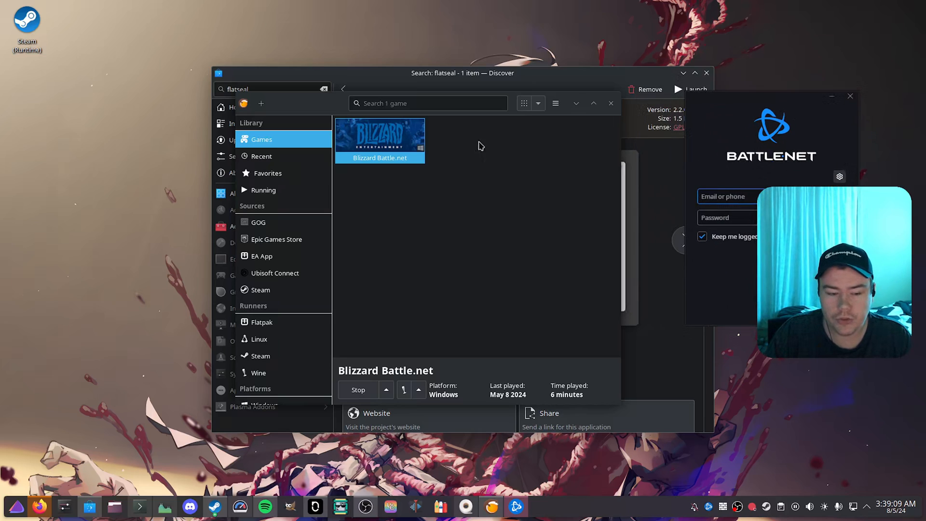
pyautogui.rightClick(408, 139)
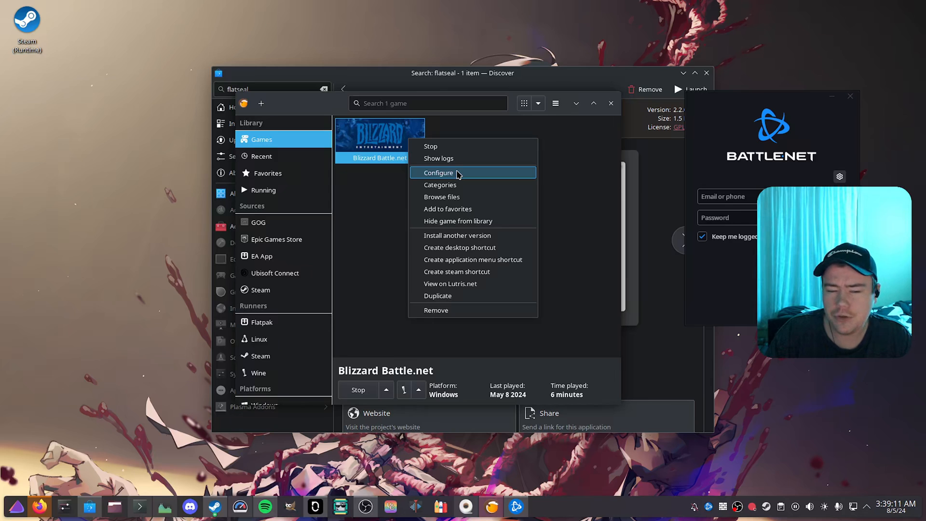
pyautogui.click(458, 174)
pyautogui.click(332, 124)
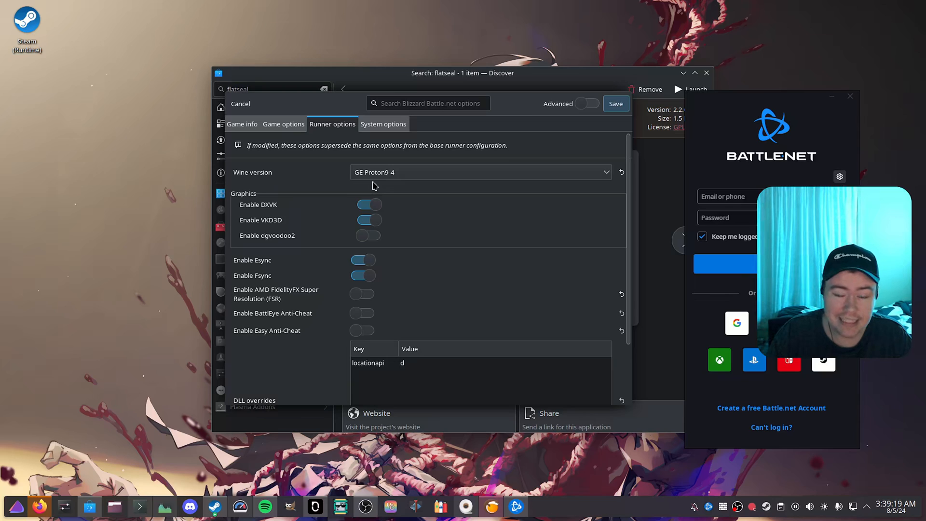
pyautogui.click(406, 176)
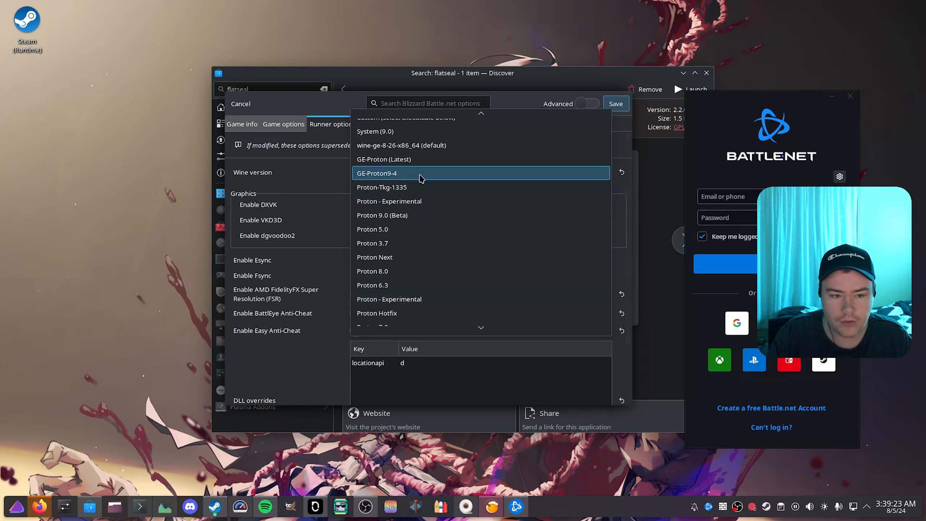
pyautogui.click(406, 174)
pyautogui.click(615, 104)
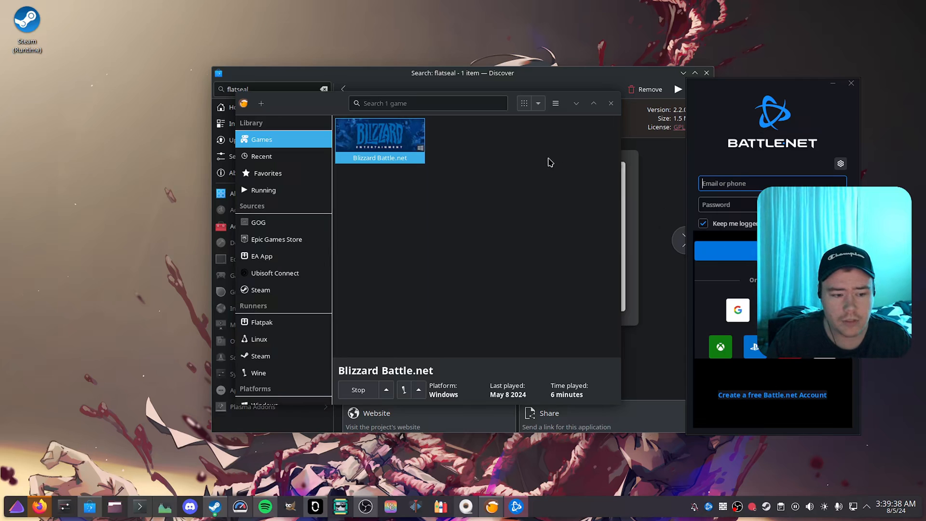
pyautogui.click(851, 85)
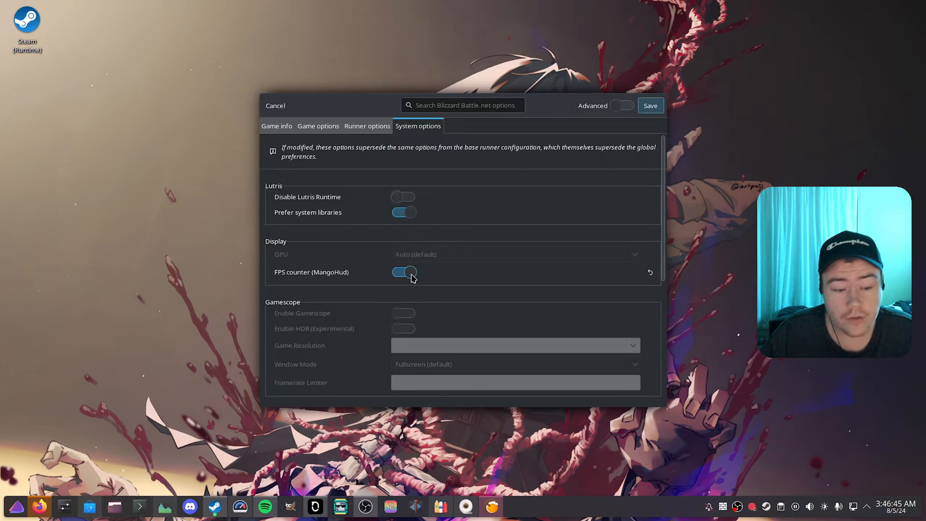
# Step: Cancel the open options, reopen Blizzard Battle.net's configuration, and enable the FPS counter (MangoHud) in its system options
pyautogui.click(405, 272)
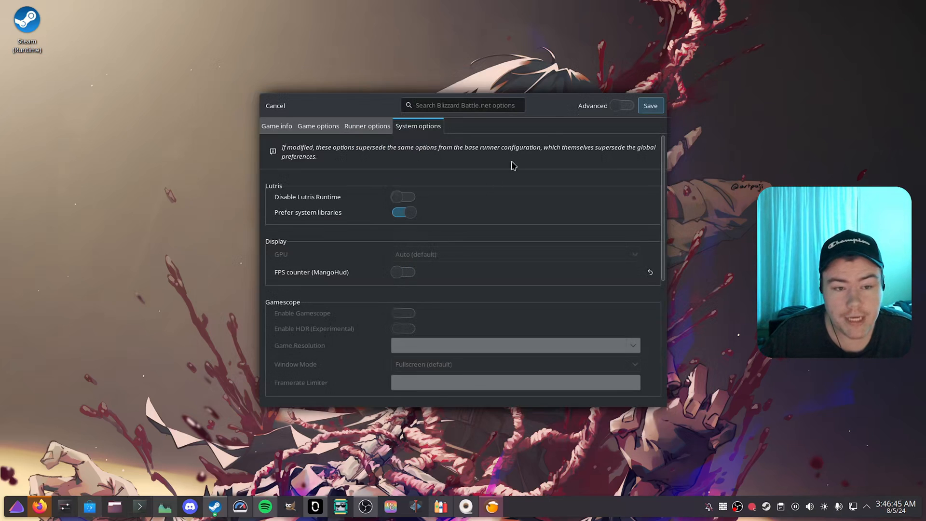
pyautogui.click(282, 106)
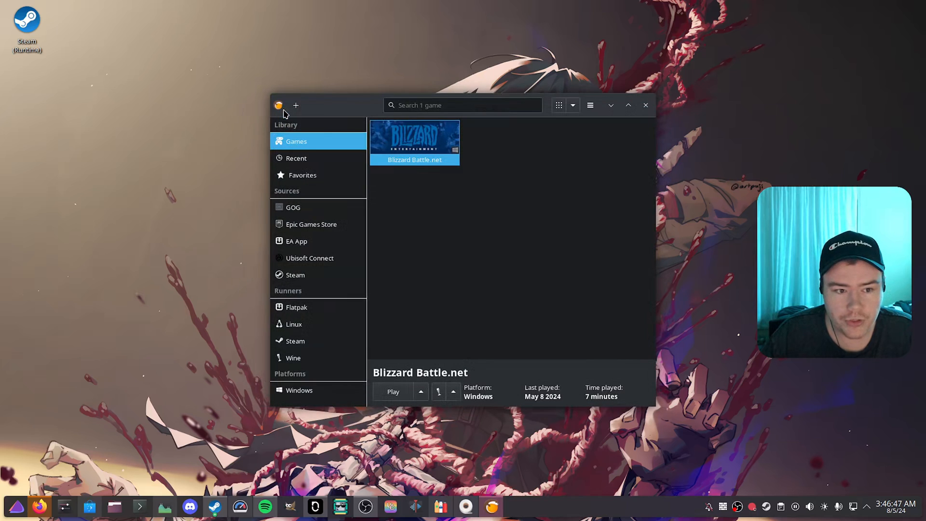
pyautogui.rightClick(421, 154)
pyautogui.click(470, 187)
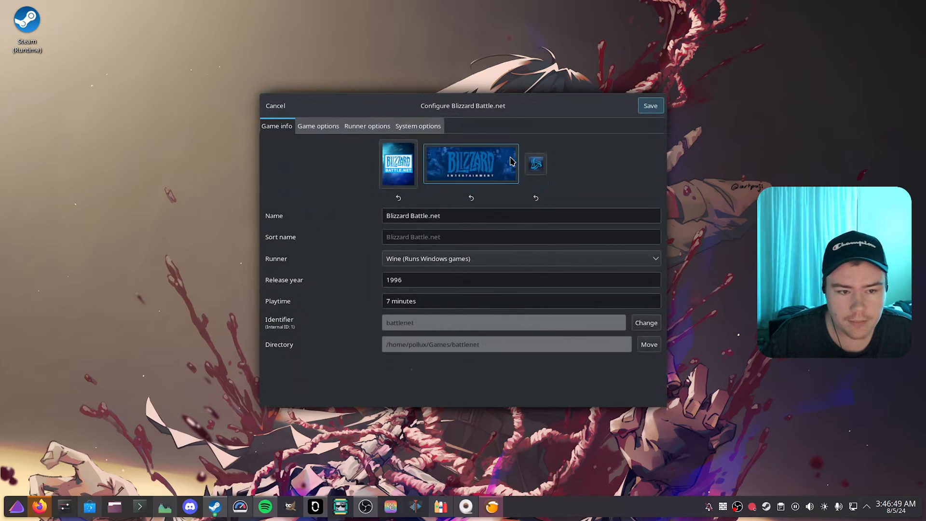
pyautogui.click(421, 136)
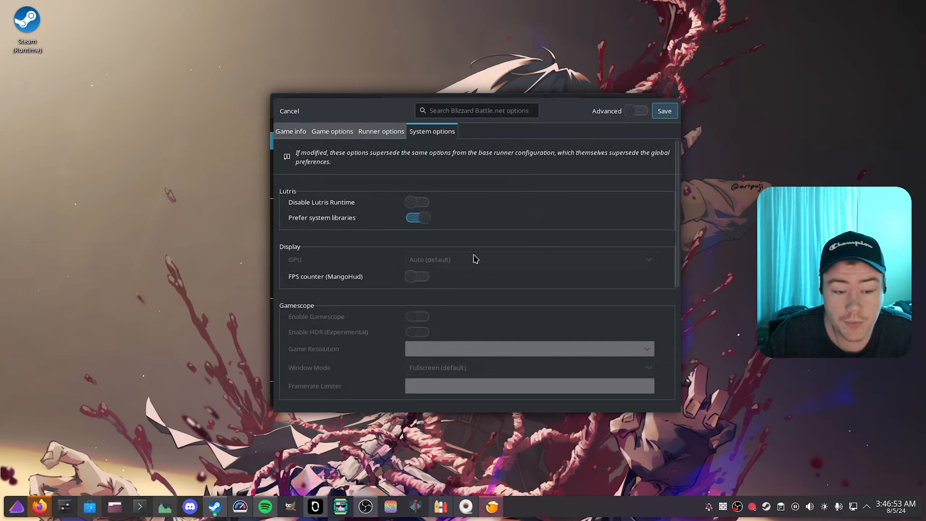
pyautogui.click(415, 279)
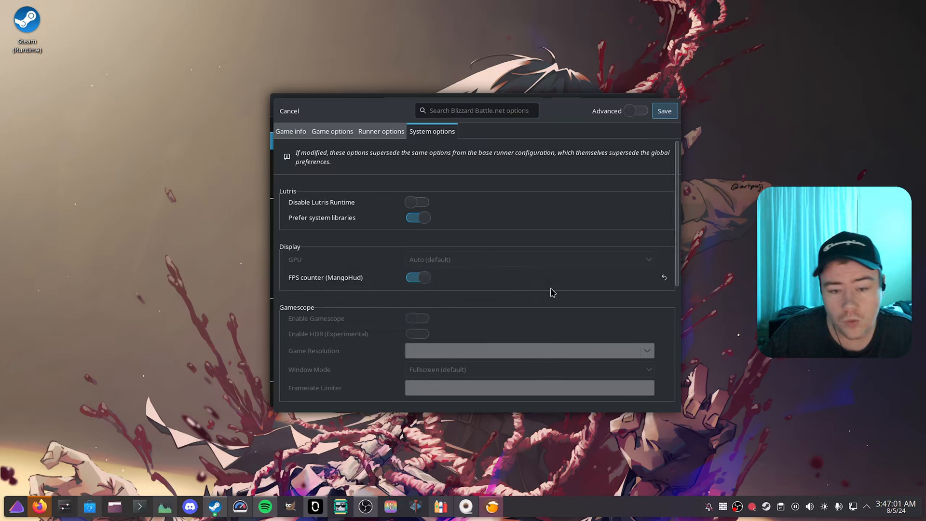
# Step: Check MangoHud's page in Discover, and run "flatpak install mangohud" in Konsole with the flathub remote to examine the available VulkanLayer packages
pyautogui.click(89, 507)
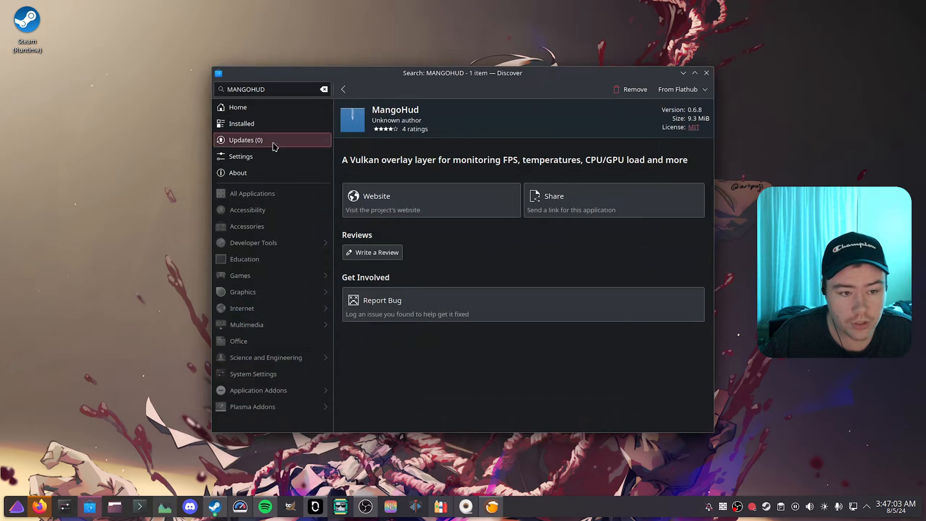
pyautogui.click(683, 73)
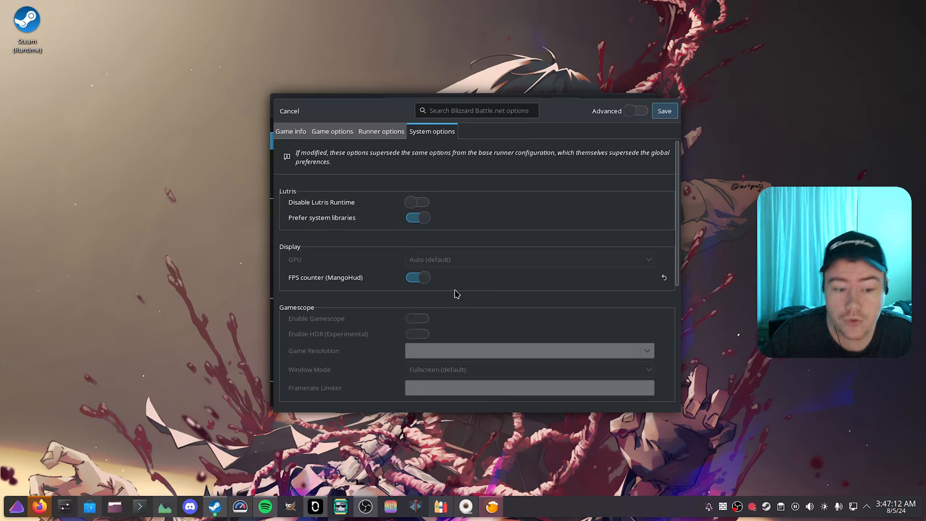
pyautogui.click(140, 507)
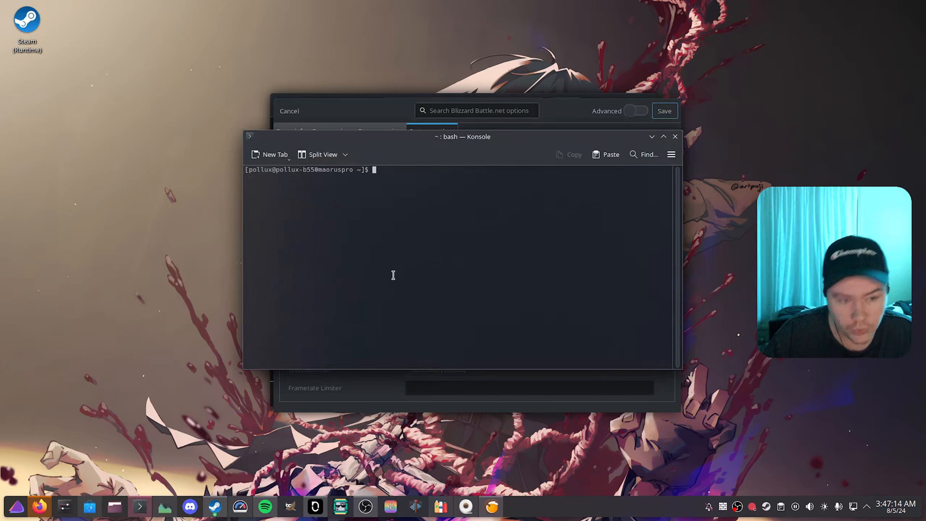
pyautogui.write('flatpak inst')
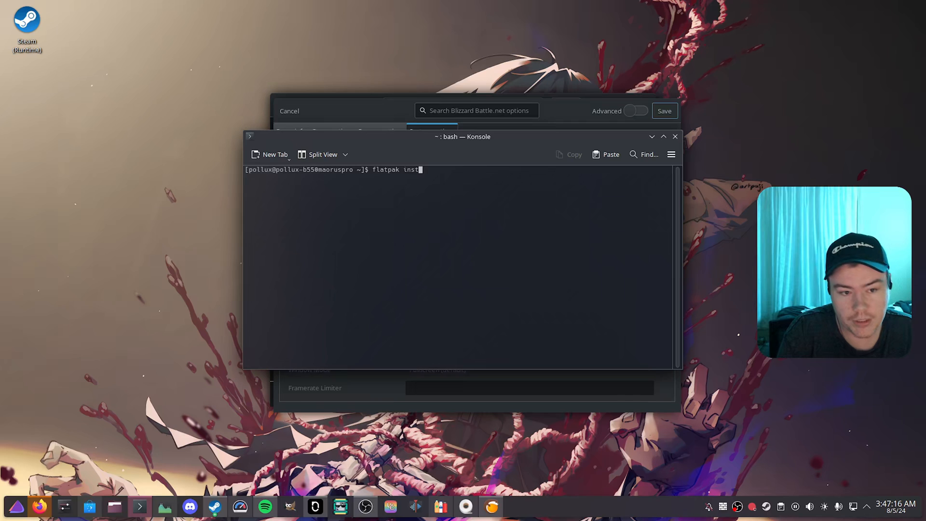
pyautogui.write('all mangohud')
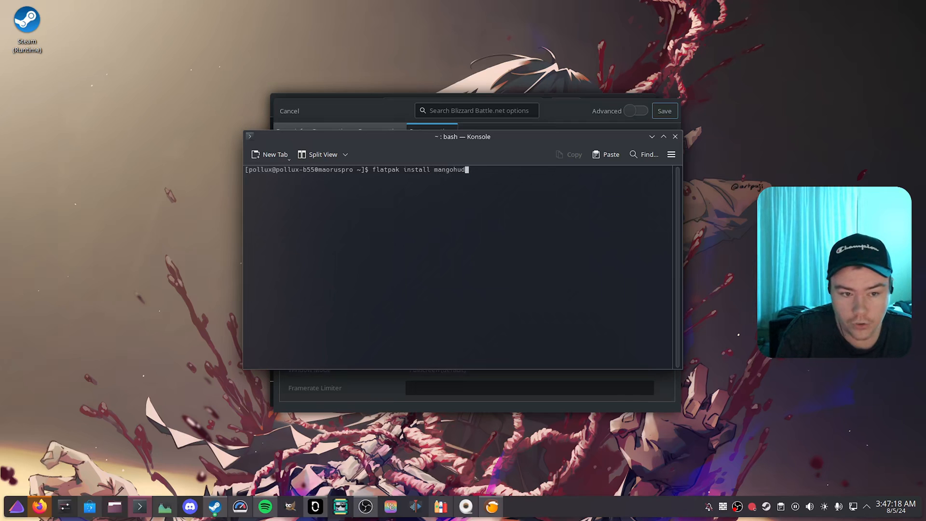
pyautogui.press('Return')
pyautogui.write('1')
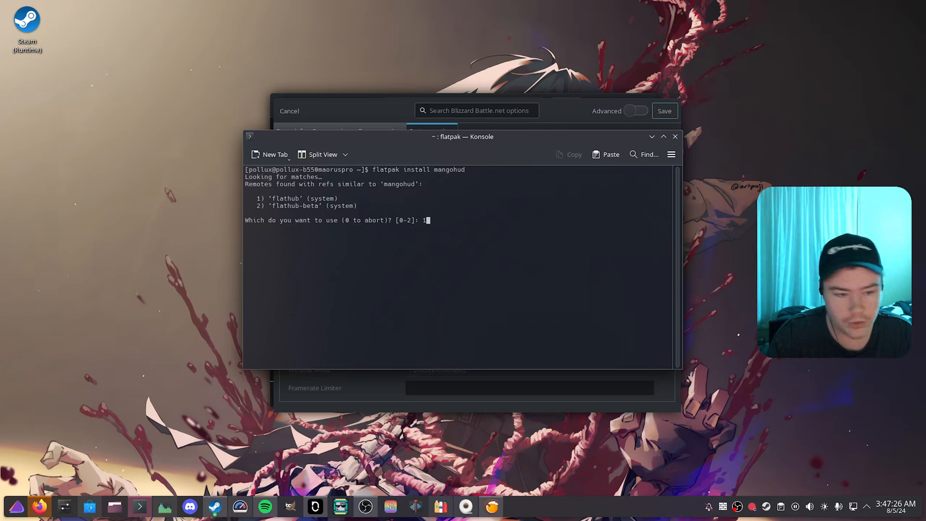
pyautogui.press('Return')
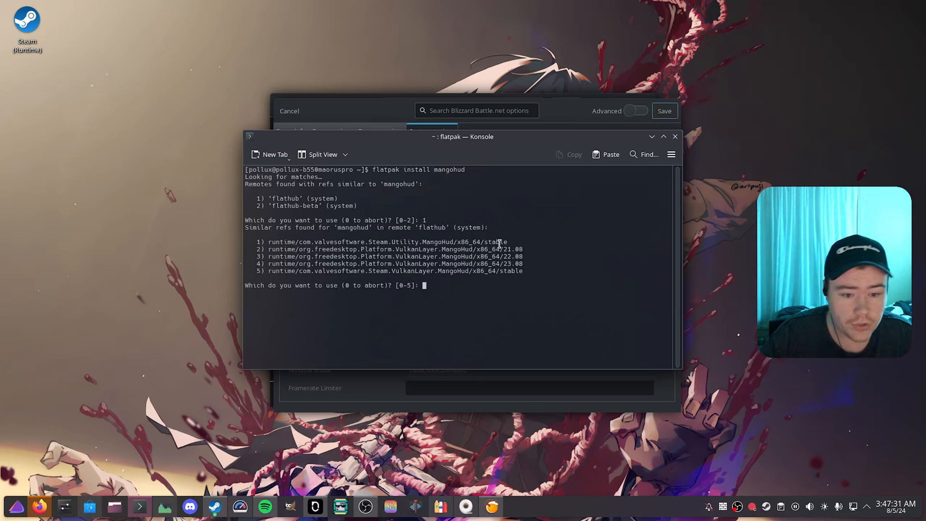
pyautogui.moveTo(529, 264); pyautogui.dragTo(280, 264)
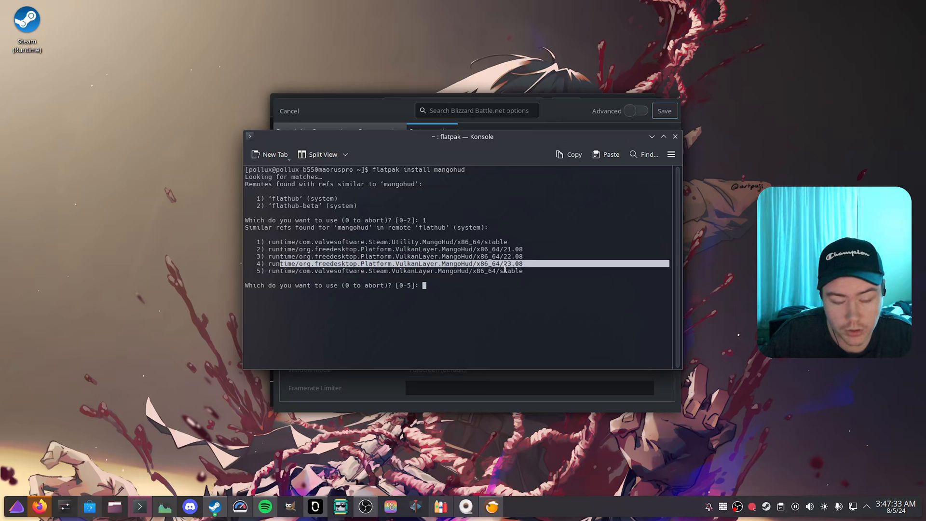
pyautogui.click(525, 266)
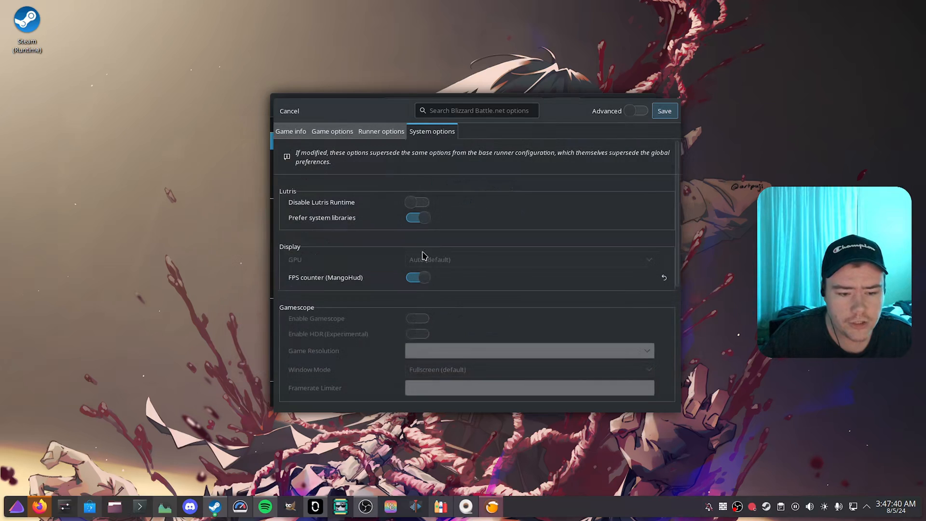
# Step: Turn on the FPS counter (MangoHud) in Blizzard Battle.net's system options, and review its runner options
pyautogui.moveTo(374, 105); pyautogui.dragTo(493, 149)
pyautogui.click(418, 148)
pyautogui.moveTo(357, 108); pyautogui.dragTo(304, 102)
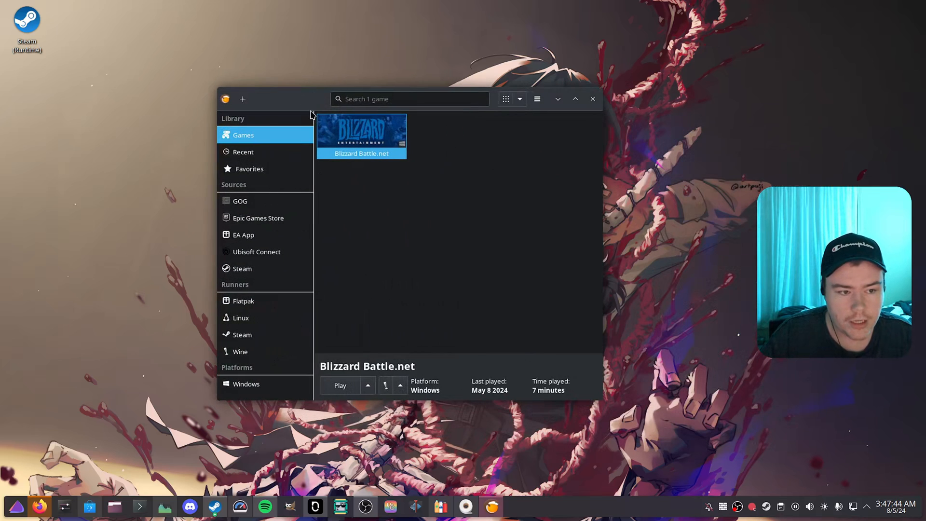
pyautogui.rightClick(360, 136)
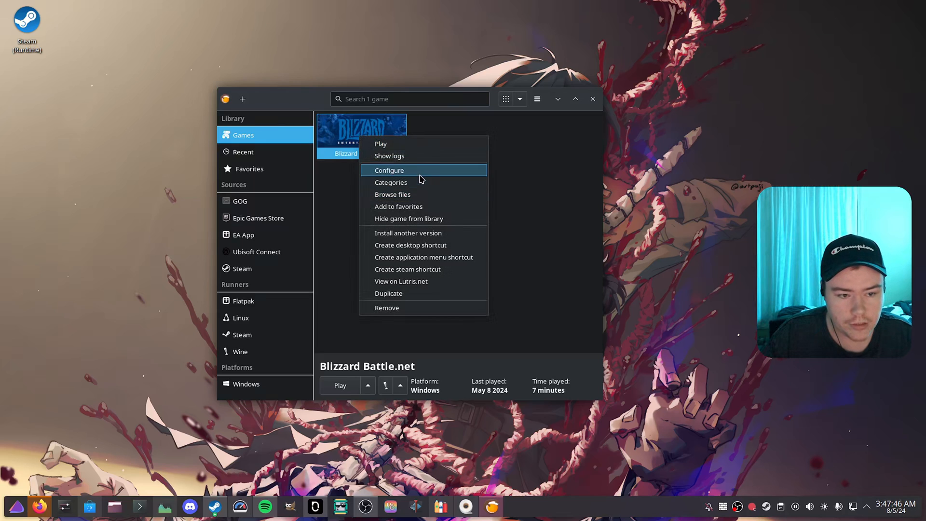
pyautogui.click(424, 170)
pyautogui.click(332, 121)
pyautogui.click(354, 121)
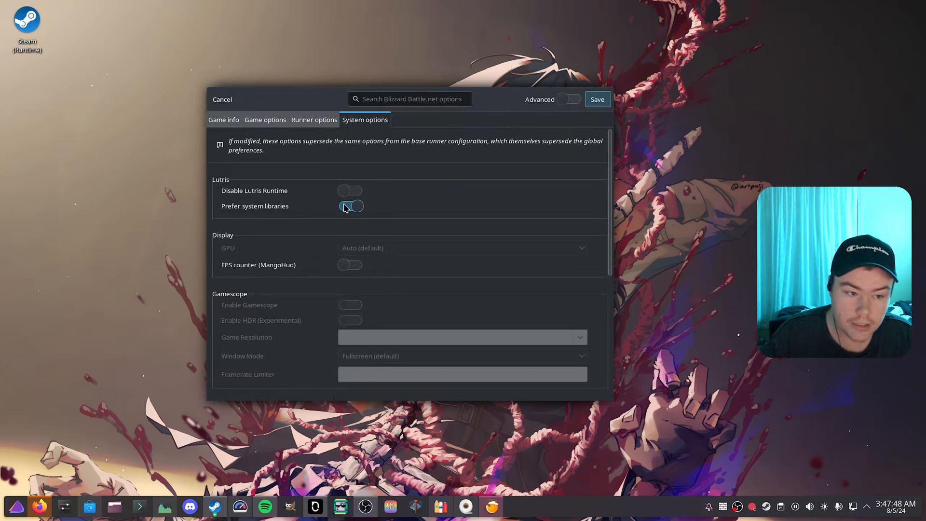
pyautogui.click(351, 266)
pyautogui.click(314, 119)
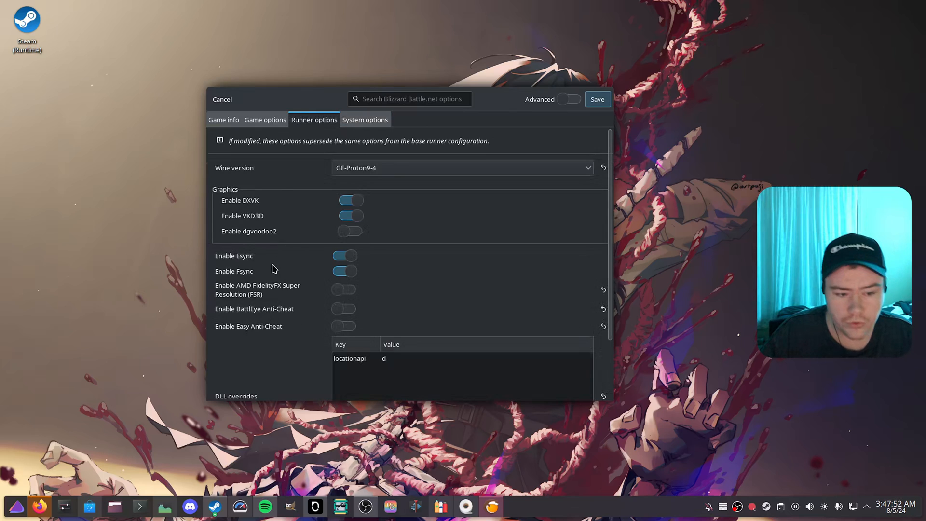
pyautogui.scroll(-5, 274, 268)
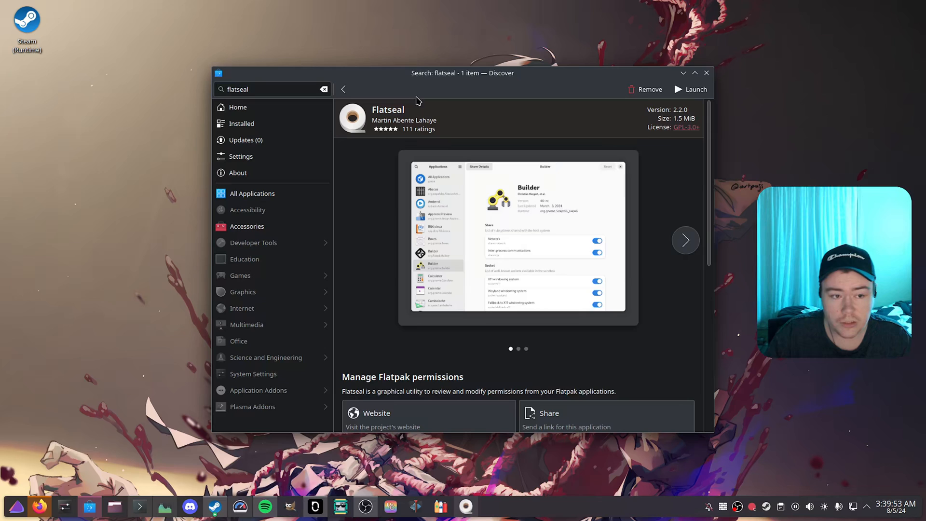
# Step: Leave the Flatseal page in Discover, minimize Discover, and open Bottles
pyautogui.click(343, 89)
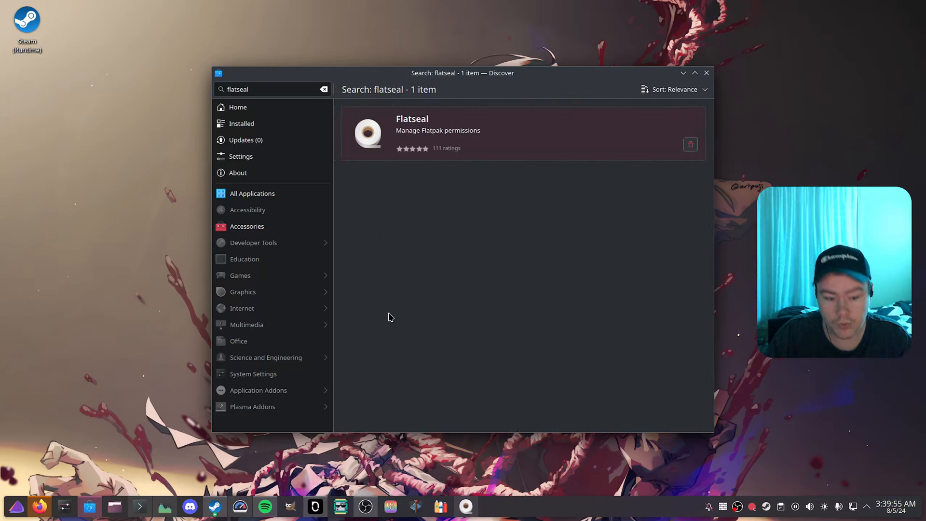
pyautogui.click(683, 73)
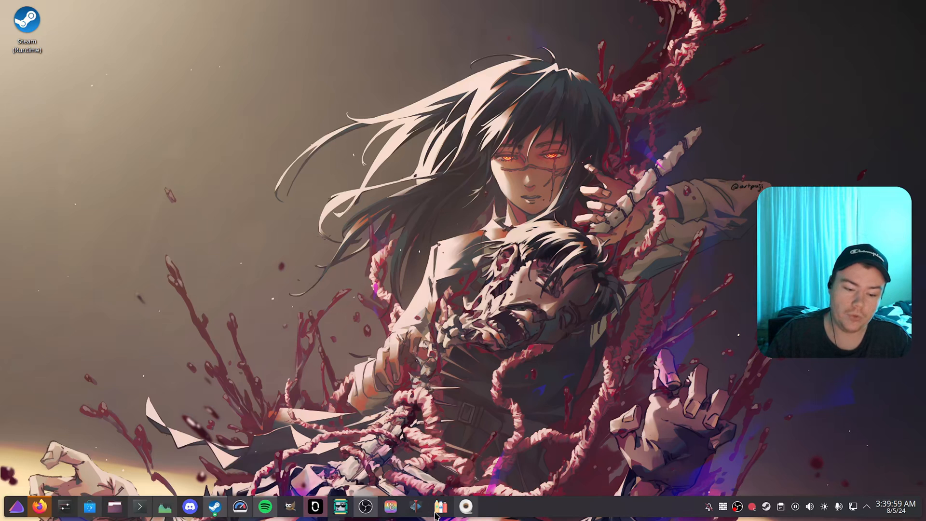
pyautogui.click(436, 513)
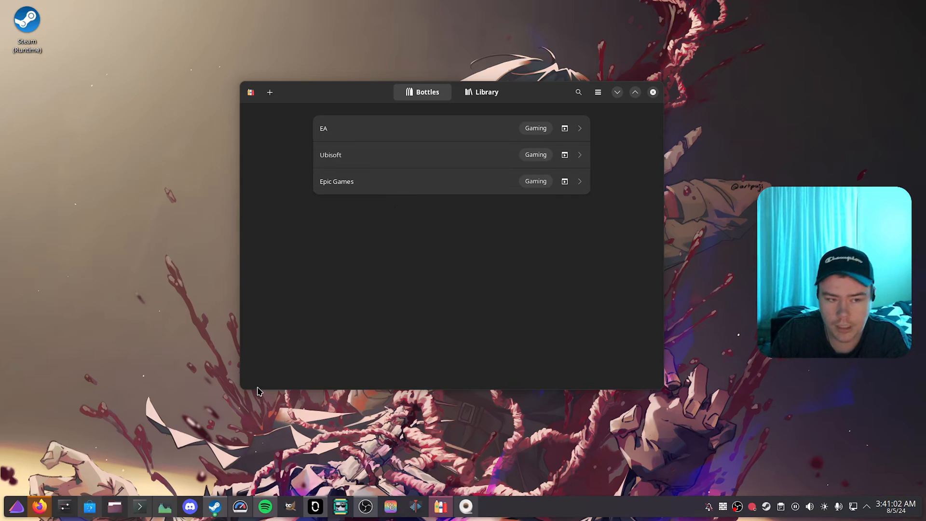
# Step: Search Discover for bottles, open the Bottles page, and launch Bottles from it
pyautogui.click(90, 506)
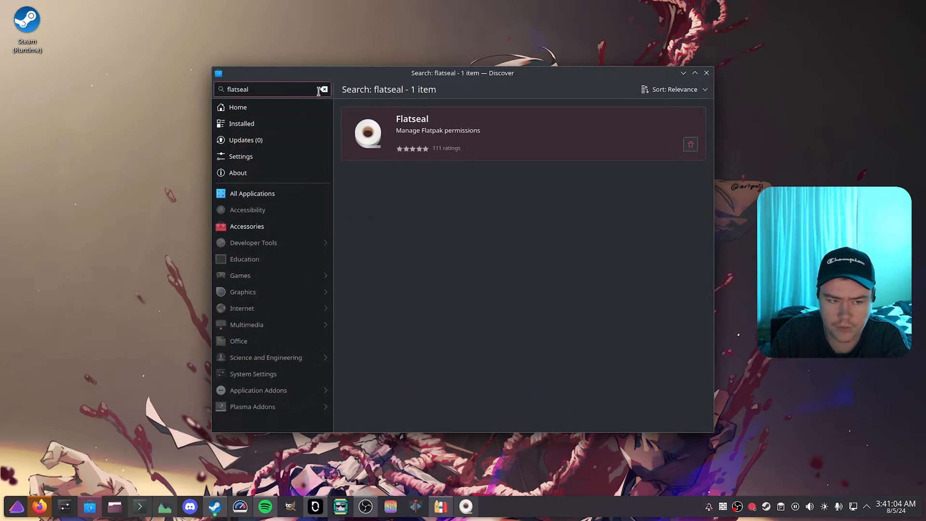
pyautogui.click(320, 90)
pyautogui.write('bottles')
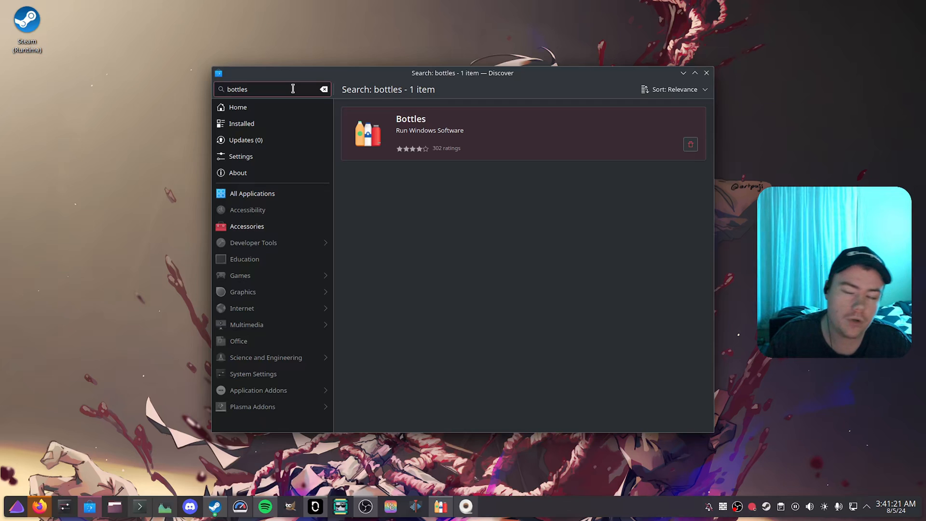
pyautogui.click(518, 133)
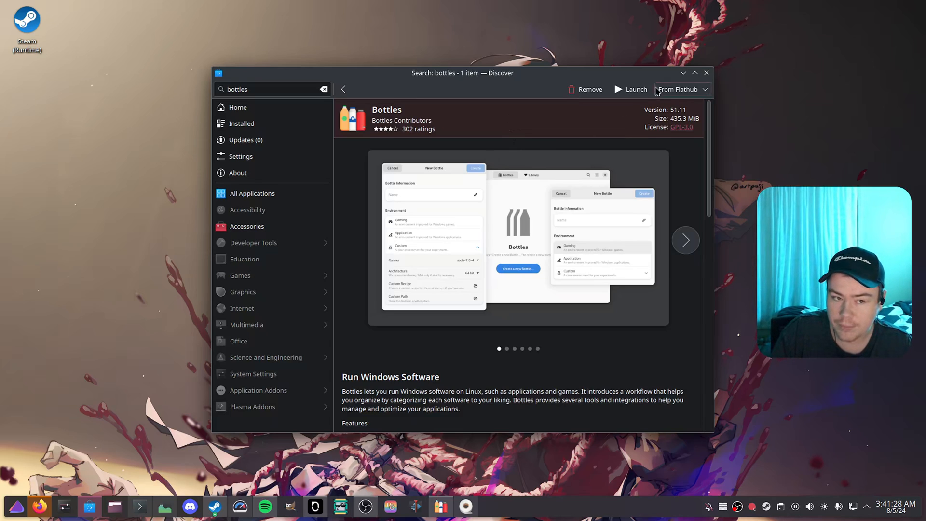
pyautogui.click(631, 89)
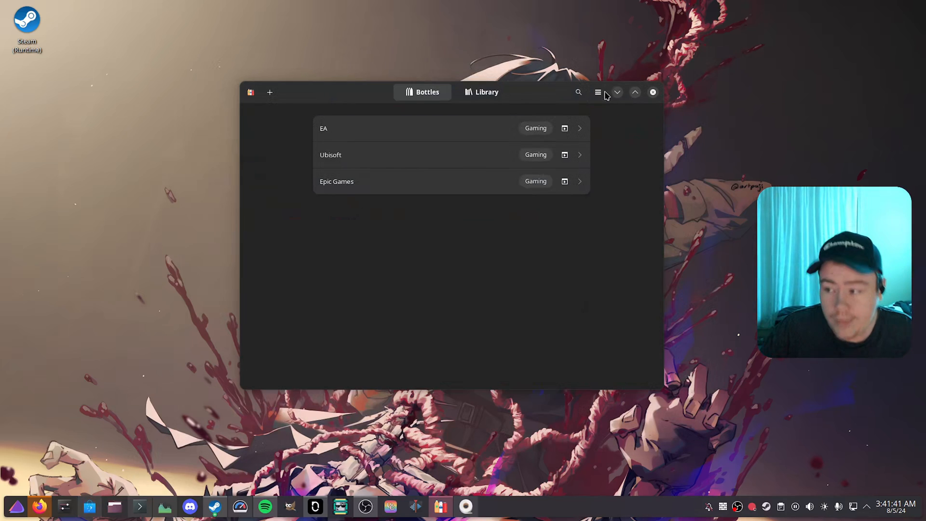
# Step: Switch to Flatseal, give Bottles filesystem access to /games and /extragames, and minimize Flatseal
pyautogui.click(466, 506)
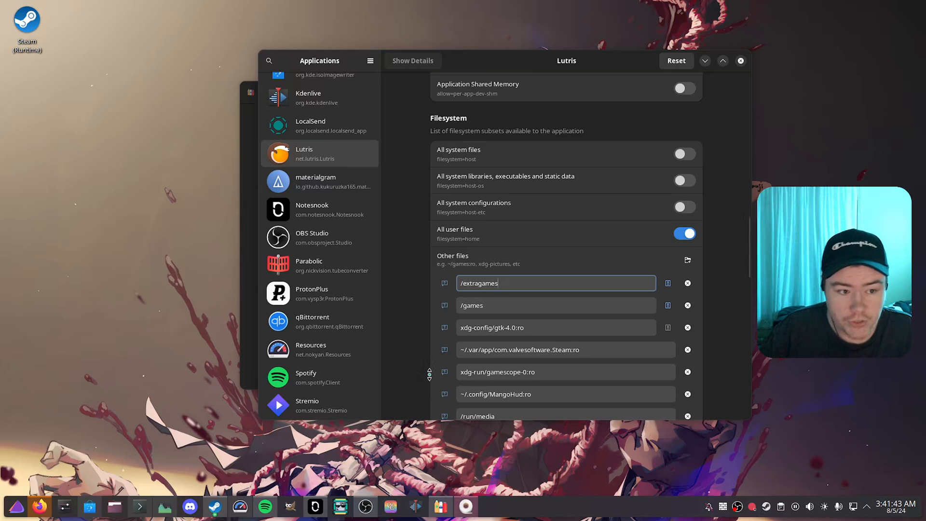
pyautogui.scroll(5, 334, 348)
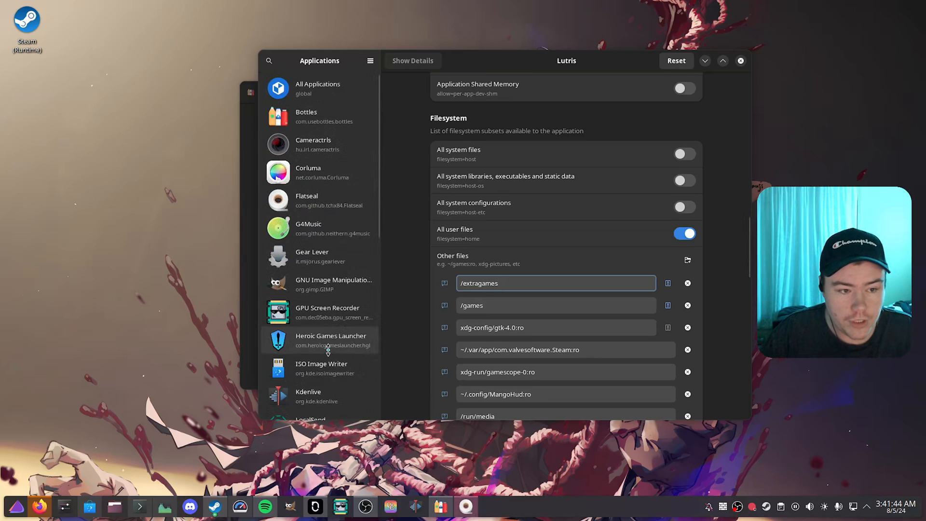
pyautogui.click(325, 119)
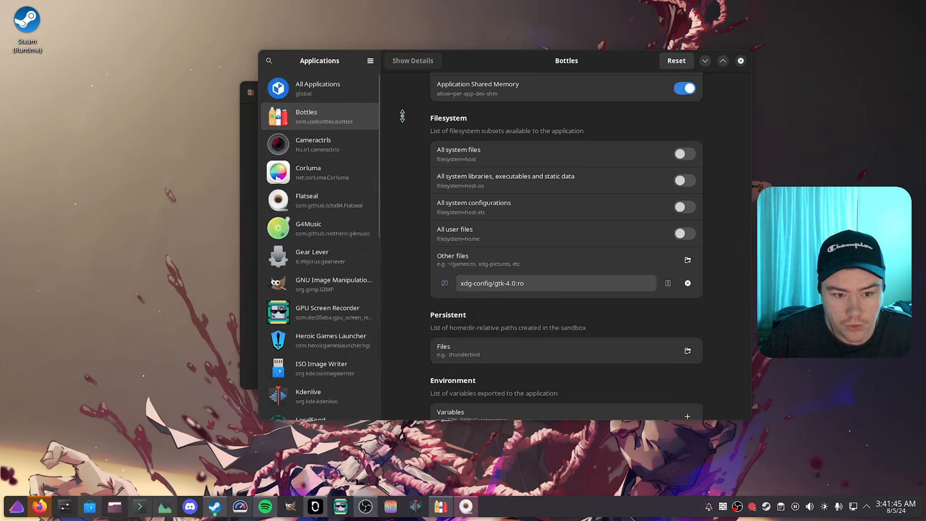
pyautogui.click(687, 260)
pyautogui.click(479, 284)
pyautogui.write('/games')
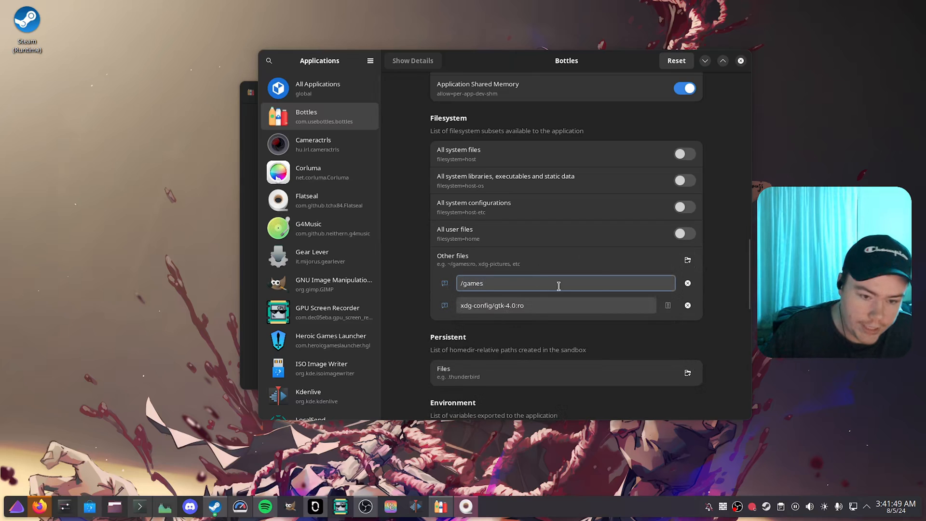
pyautogui.press('Return')
pyautogui.write('/extragames')
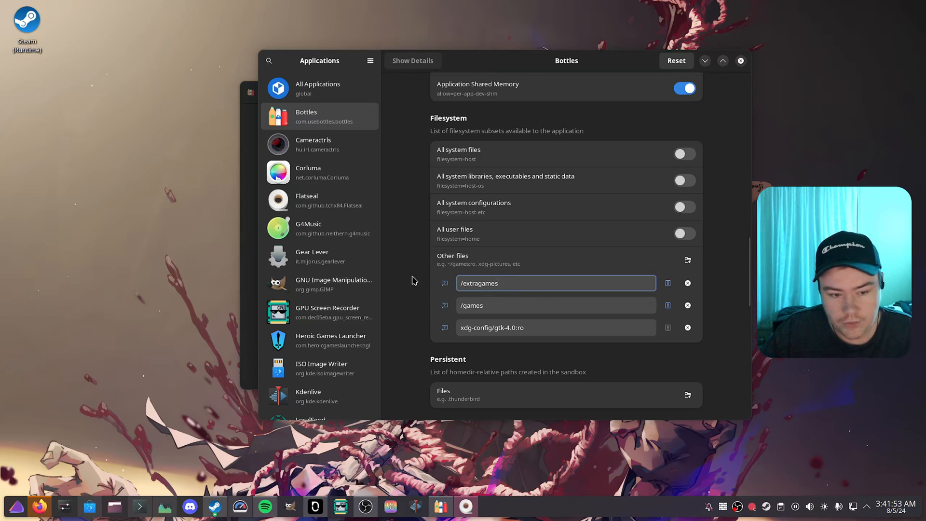
pyautogui.click(705, 60)
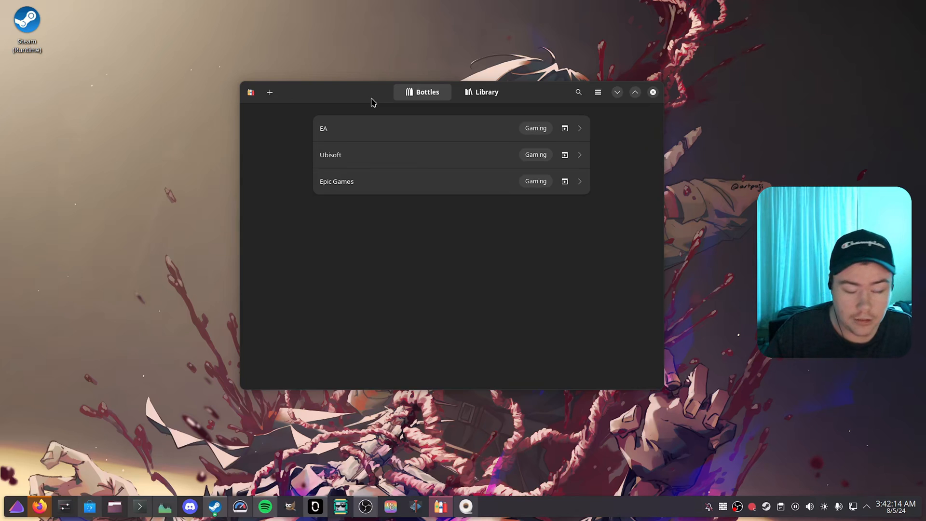
# Step: Examine the runners offered in Bottles' preferences, including the Proton GE versions
pyautogui.click(598, 92)
pyautogui.click(592, 137)
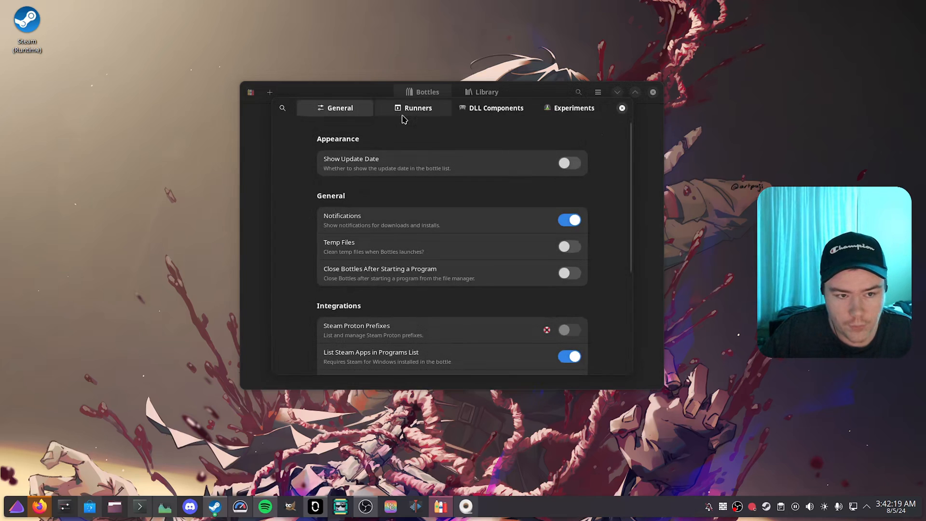
pyautogui.click(403, 116)
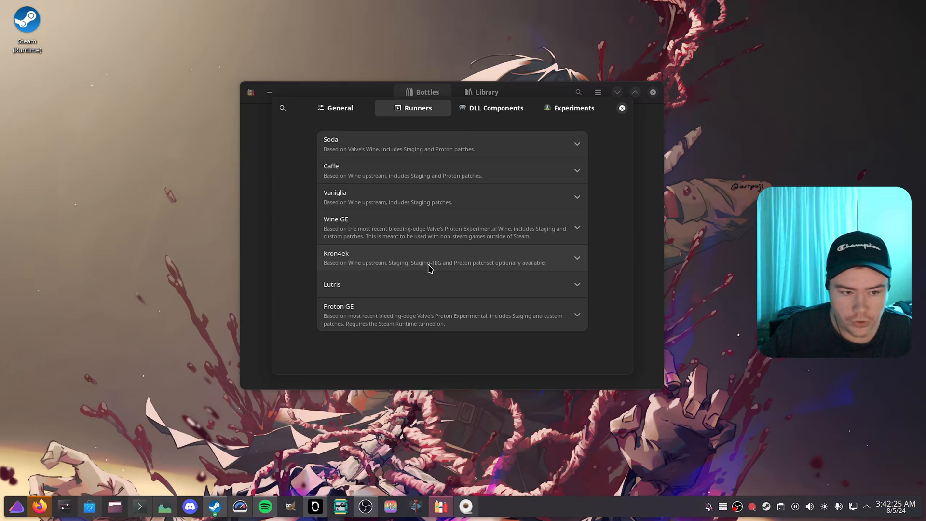
pyautogui.click(421, 319)
pyautogui.scroll(-3, 304, 312)
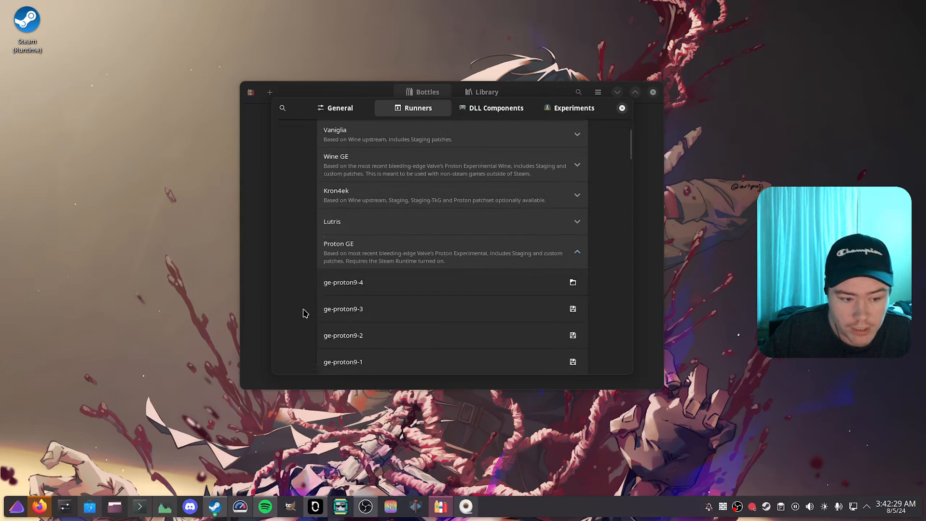
pyautogui.scroll(-3, 305, 311)
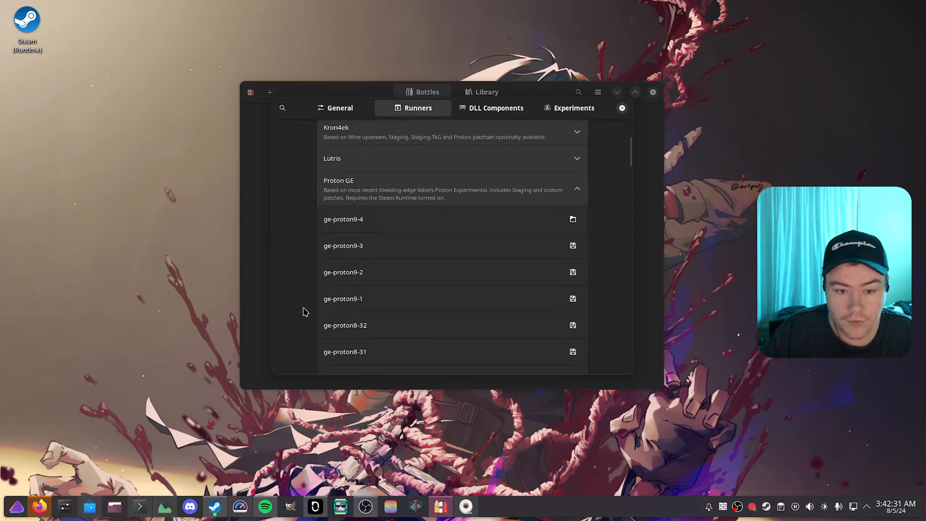
pyautogui.scroll(5, 305, 309)
pyautogui.click(423, 198)
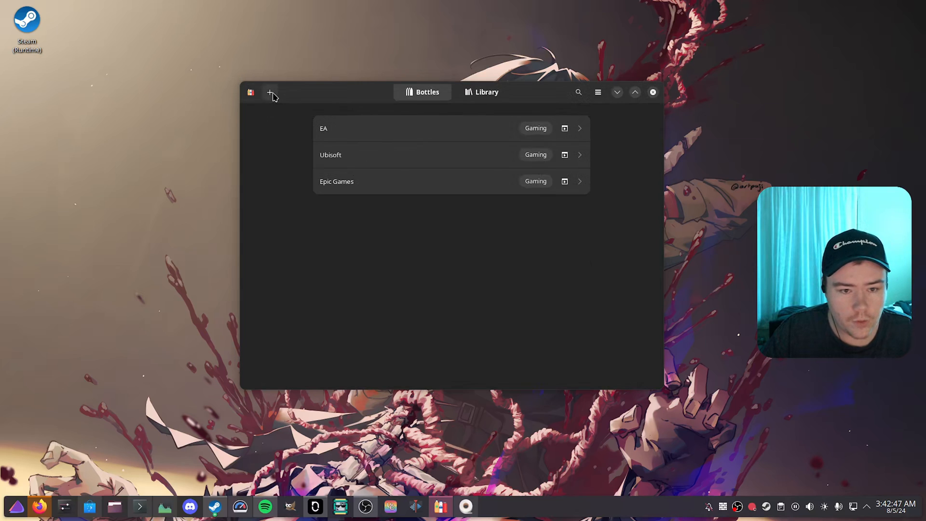
# Step: Create a new bottle named TEST BOTTLE with the Gaming environment
pyautogui.click(271, 93)
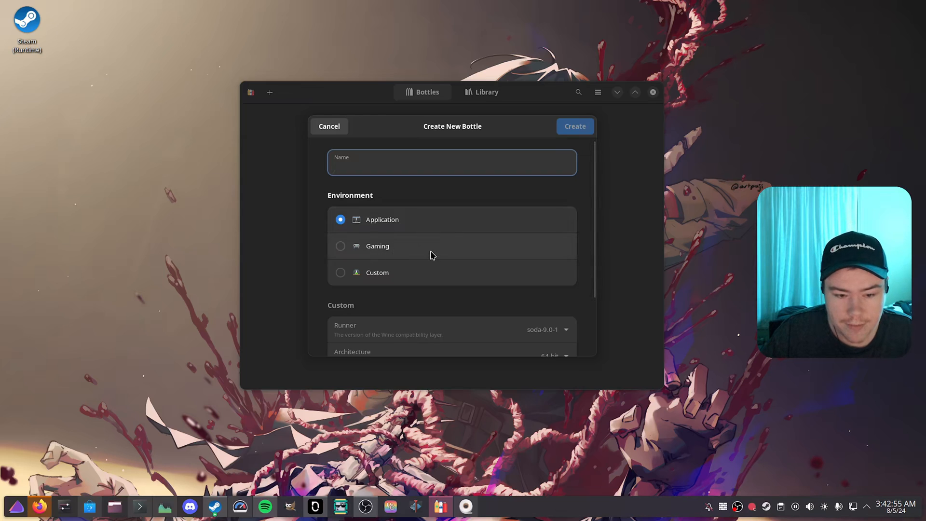
pyautogui.click(376, 247)
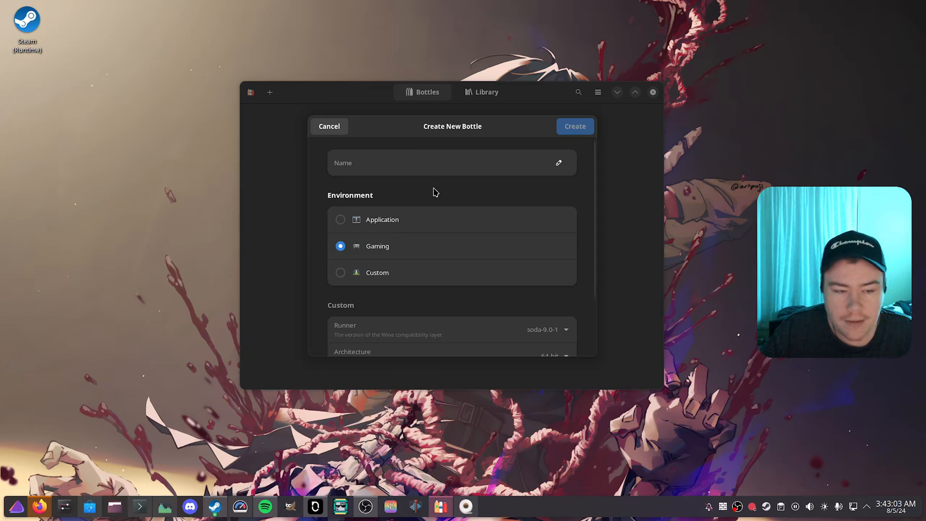
pyautogui.click(419, 171)
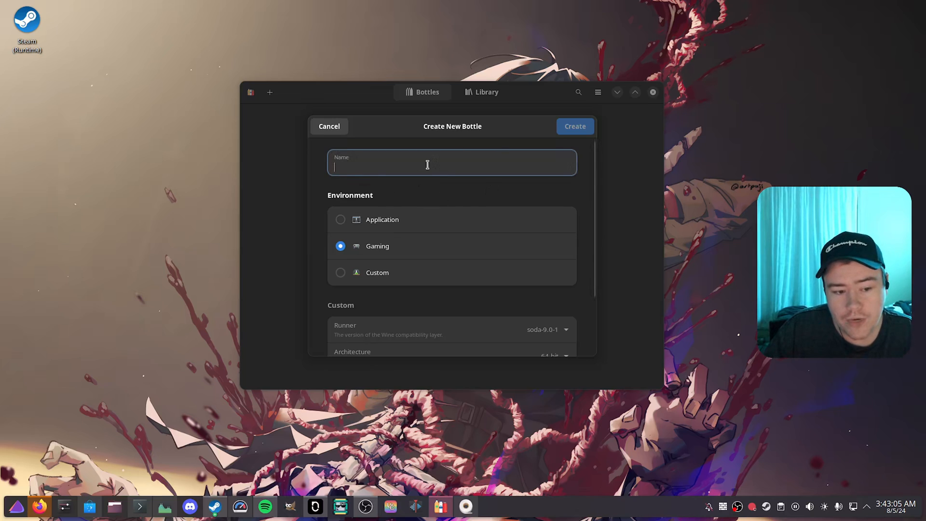
pyautogui.write('TEST ')
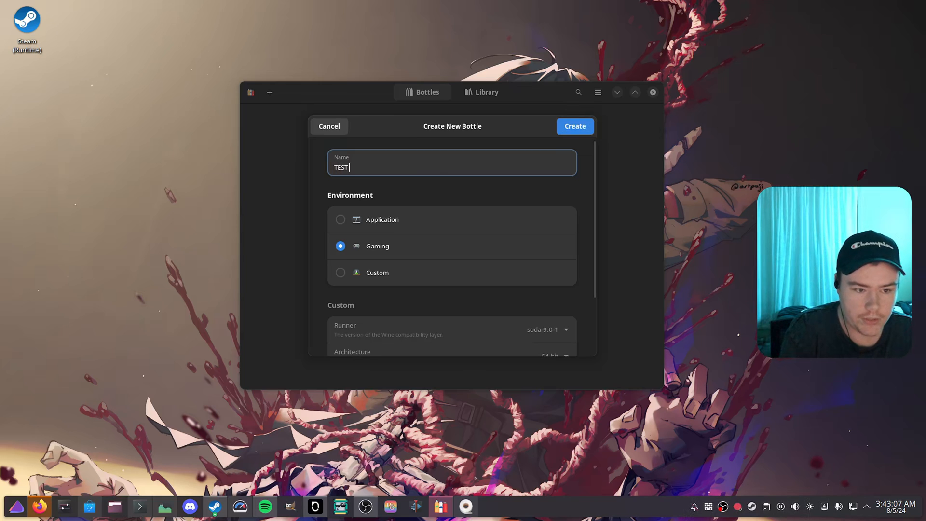
pyautogui.write('BVTTLE')
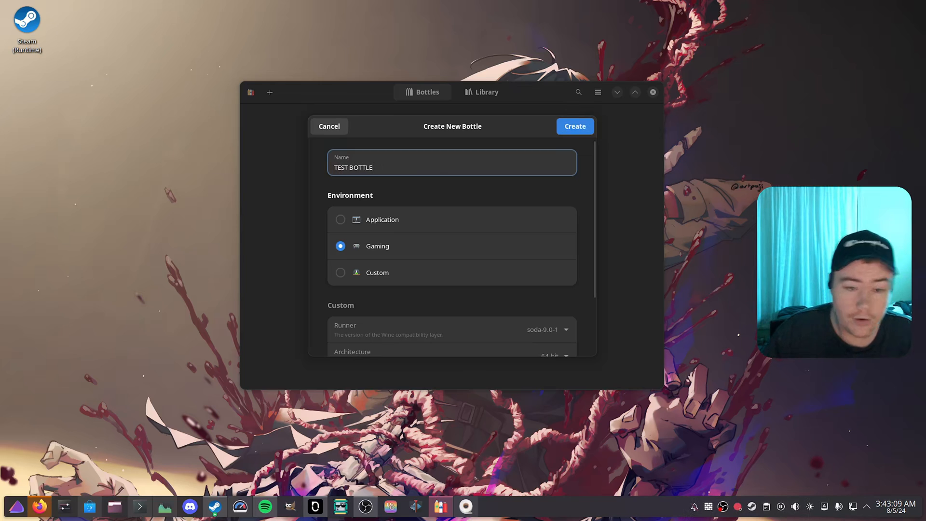
pyautogui.click(574, 127)
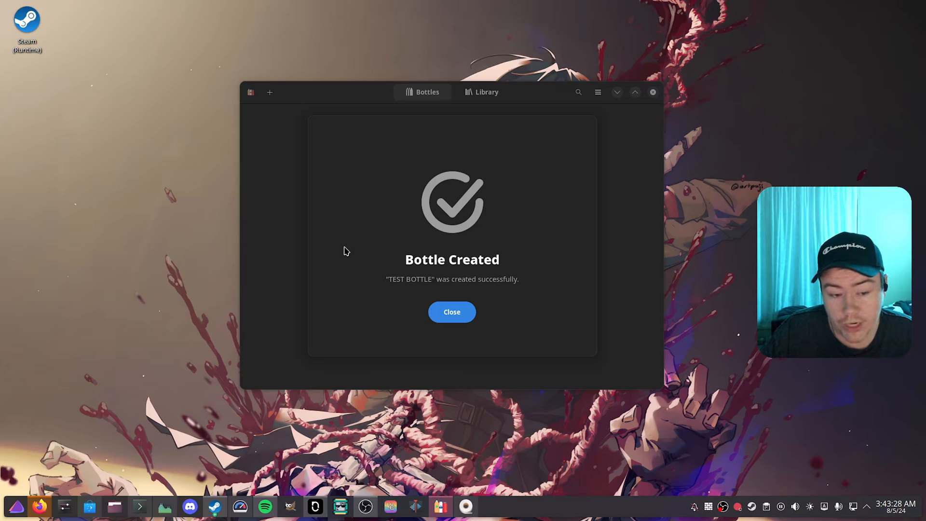
pyautogui.click(454, 314)
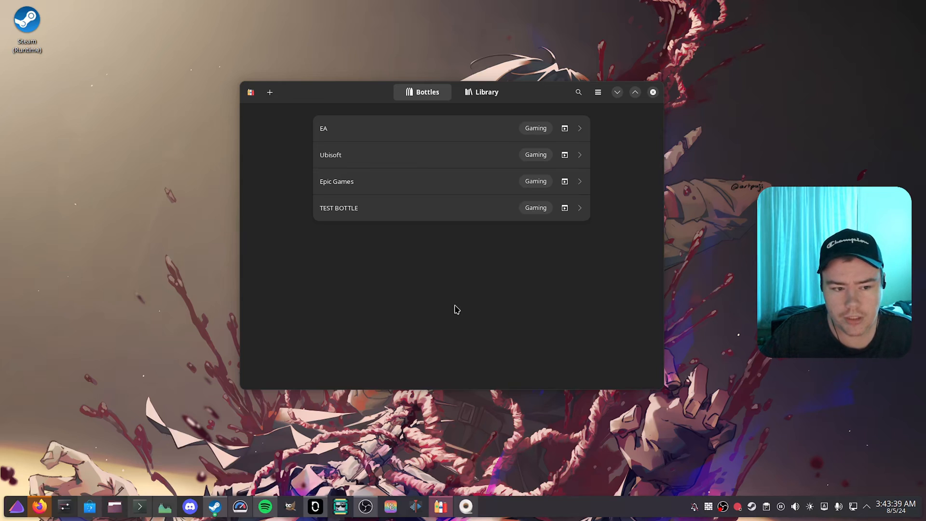
# Step: Open TEST BOTTLE's settings and choose ge-proton9-4 as its runner
pyautogui.click(391, 213)
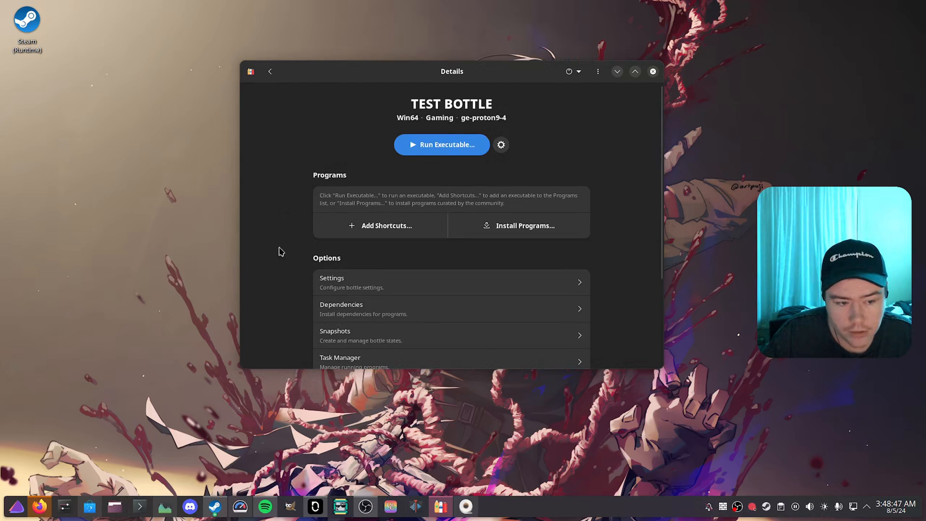
pyautogui.click(322, 284)
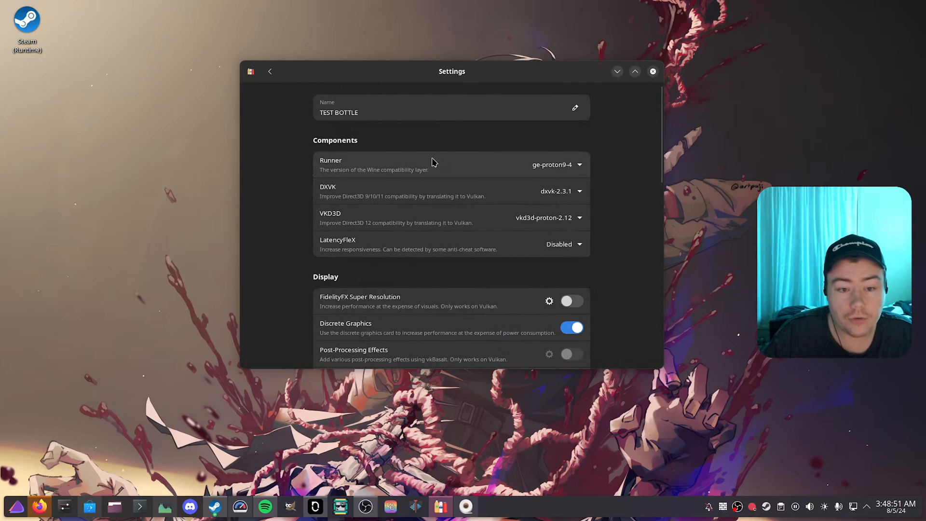
pyautogui.click(548, 164)
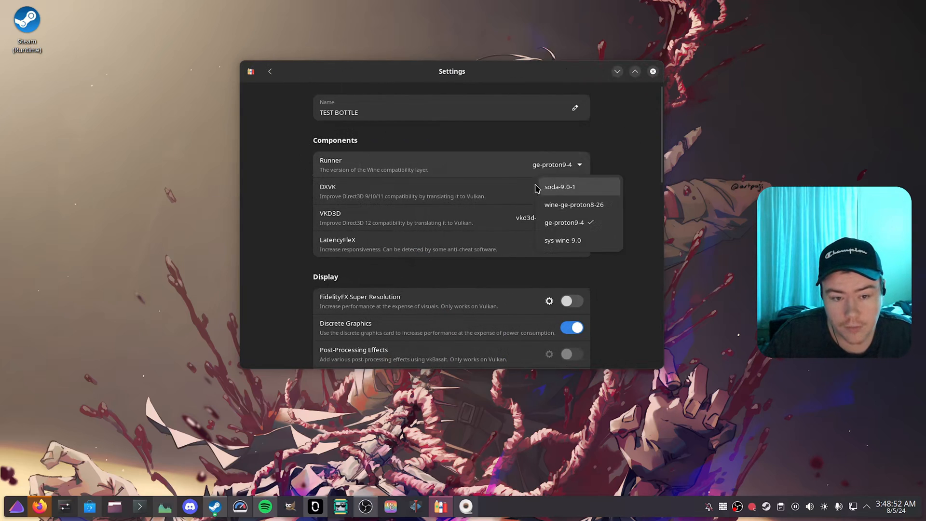
pyautogui.click(588, 231)
# Step: Add drive letter A to TEST BOTTLE's drives and map it to the /games folder
pyautogui.scroll(-4, 626, 255)
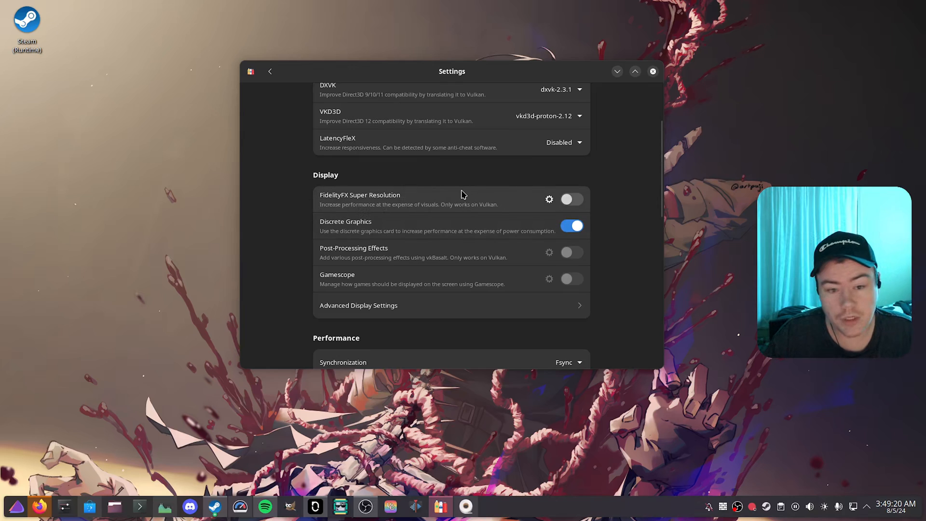
pyautogui.scroll(-5, 436, 200)
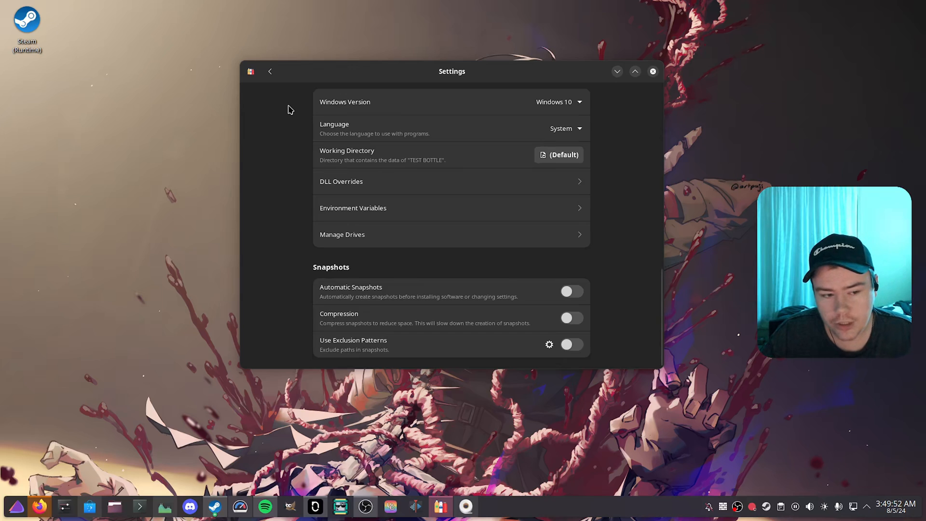
pyautogui.click(395, 232)
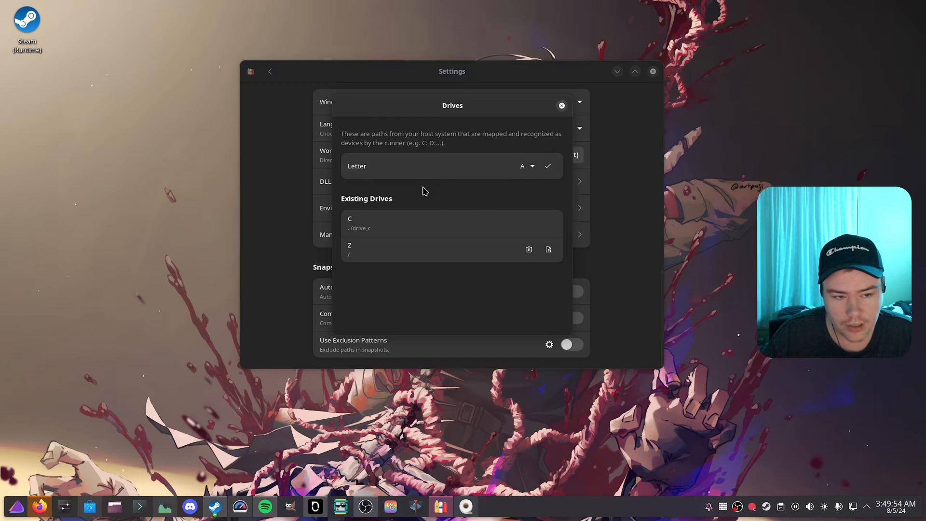
pyautogui.click(548, 169)
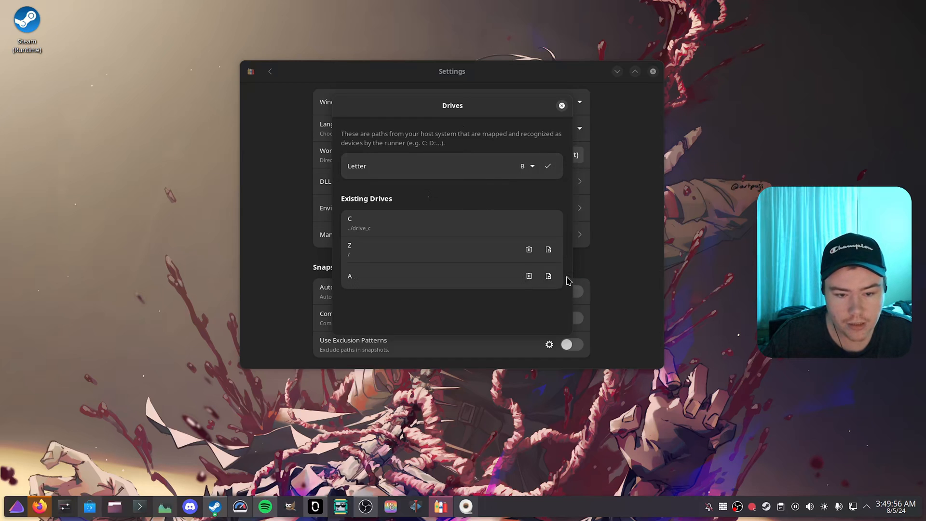
pyautogui.click(549, 277)
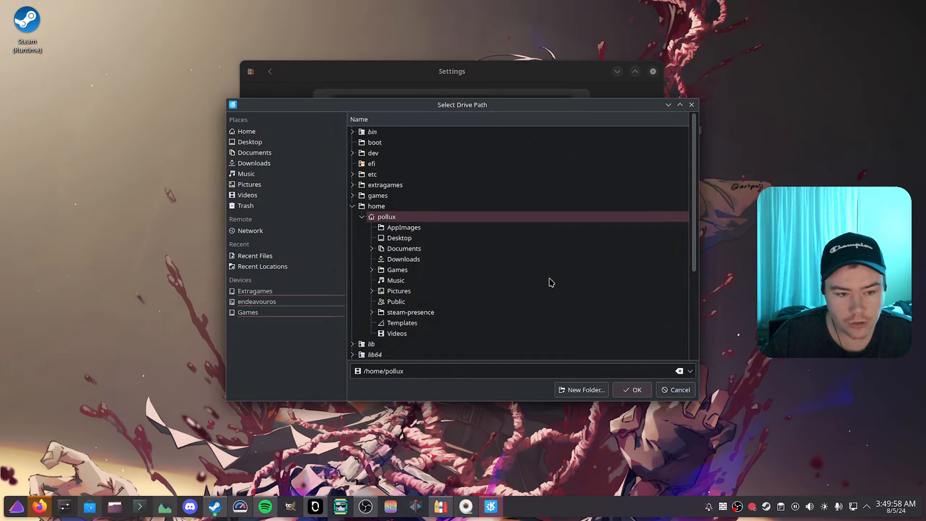
pyautogui.click(389, 196)
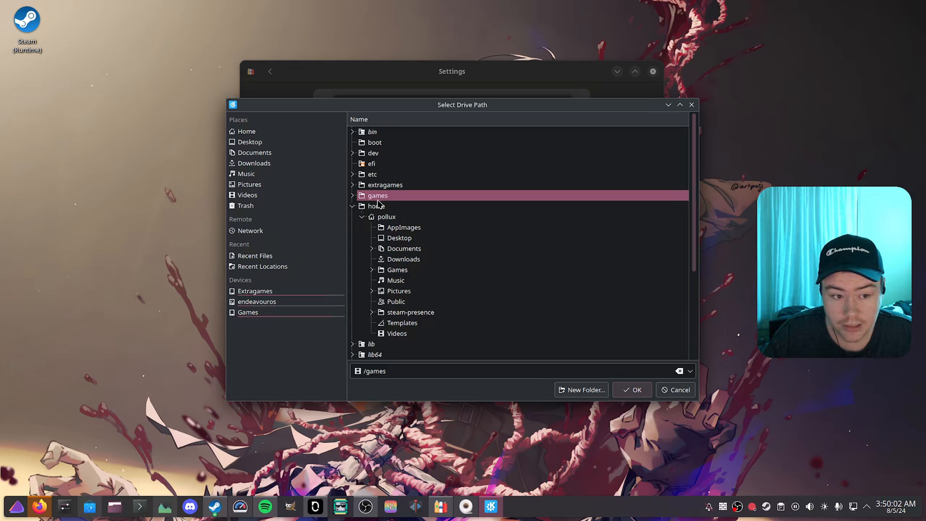
pyautogui.click(378, 186)
pyautogui.click(378, 196)
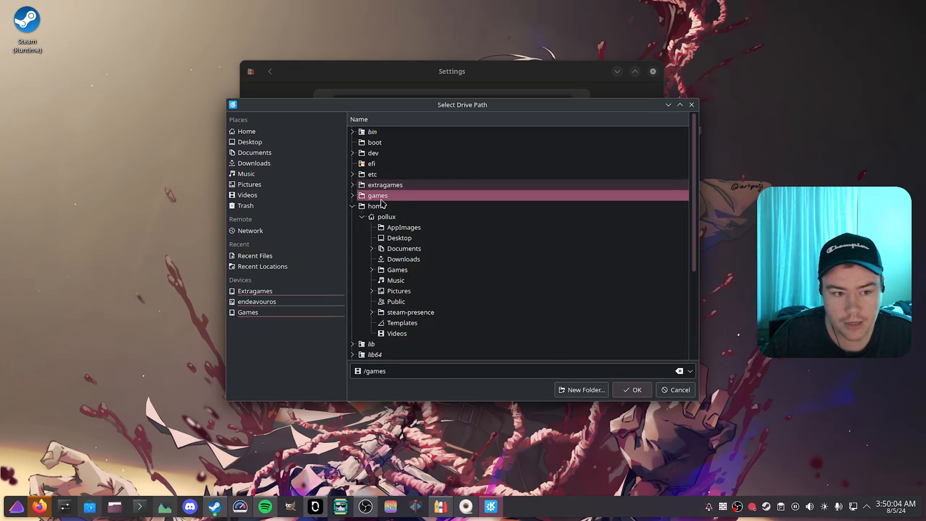
pyautogui.click(631, 390)
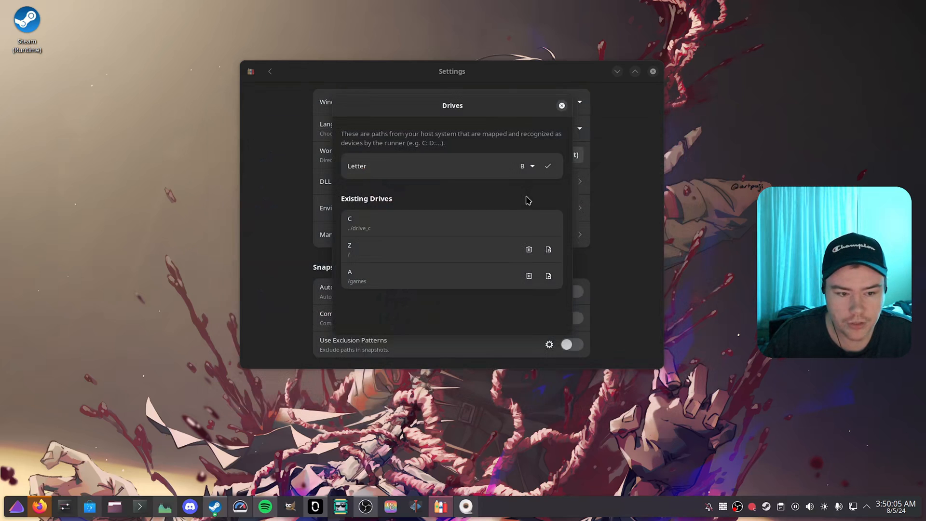
pyautogui.click(562, 105)
# Step: Leave TEST BOTTLE's settings and open its list of community-curated program installers
pyautogui.scroll(10, 296, 194)
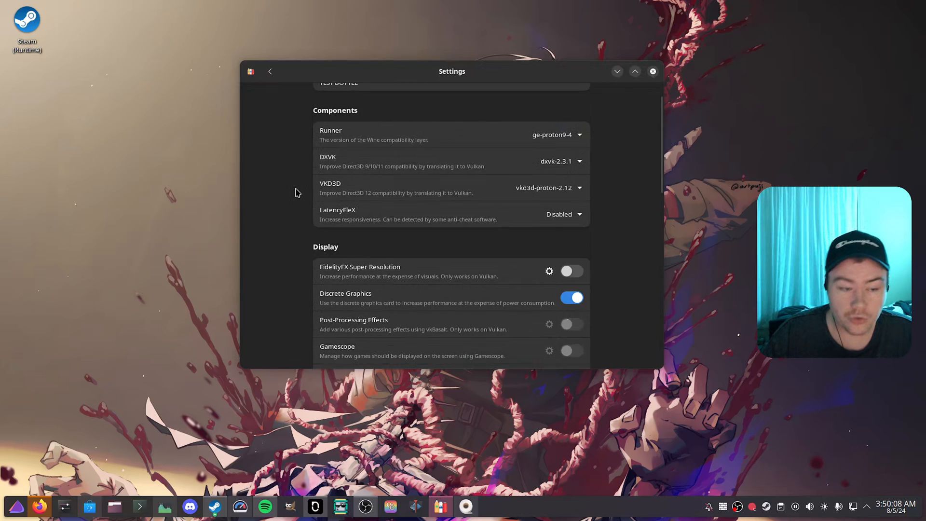
pyautogui.scroll(2, 296, 193)
pyautogui.click(270, 72)
pyautogui.click(505, 224)
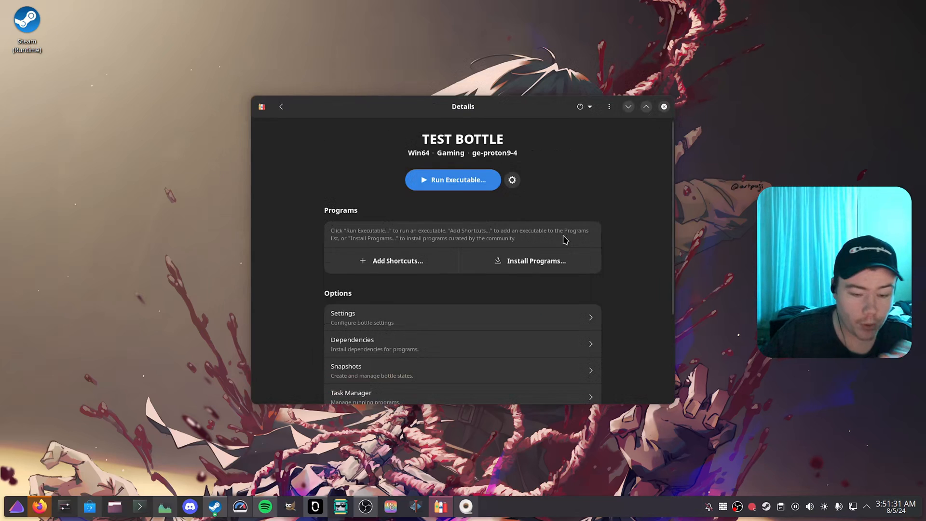
pyautogui.click(539, 264)
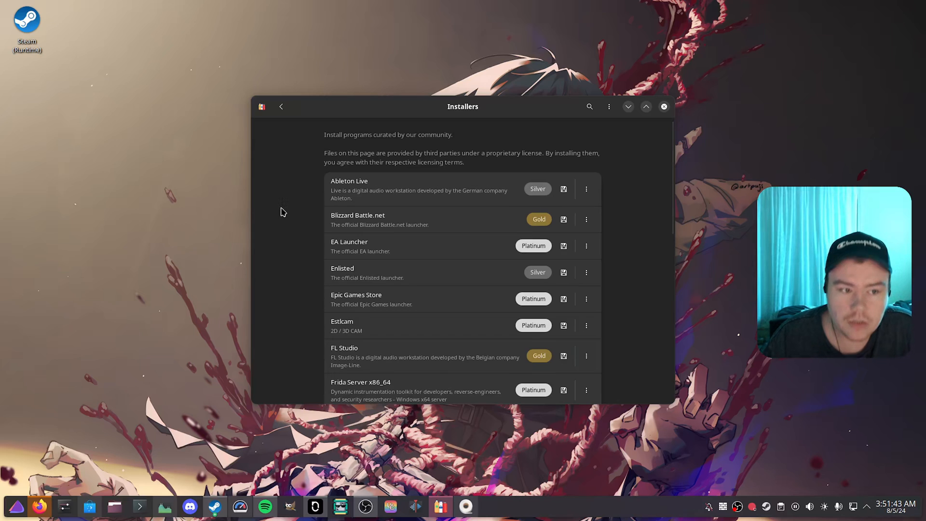
# Step: Install Blizzard Battle.net into TEST BOTTLE from the curated installers and move the updater window aside
pyautogui.scroll(-5, 304, 198)
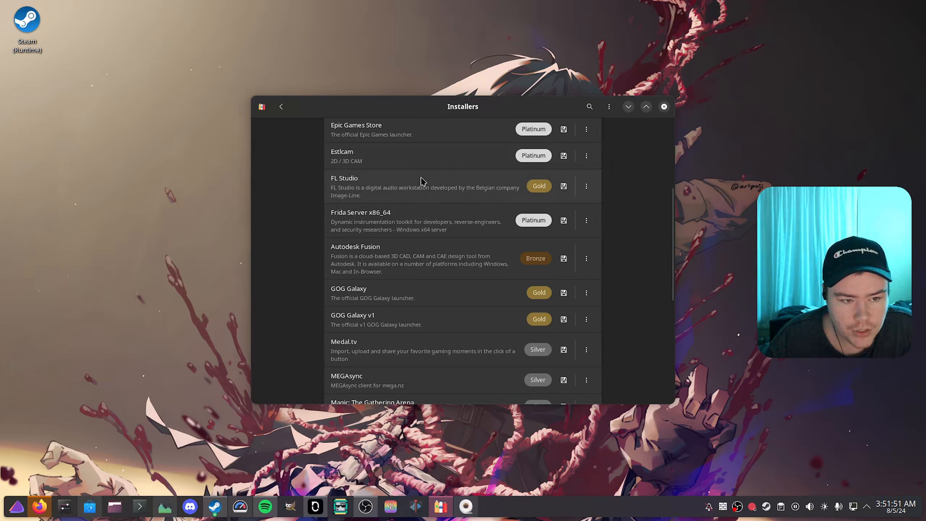
pyautogui.scroll(5, 458, 189)
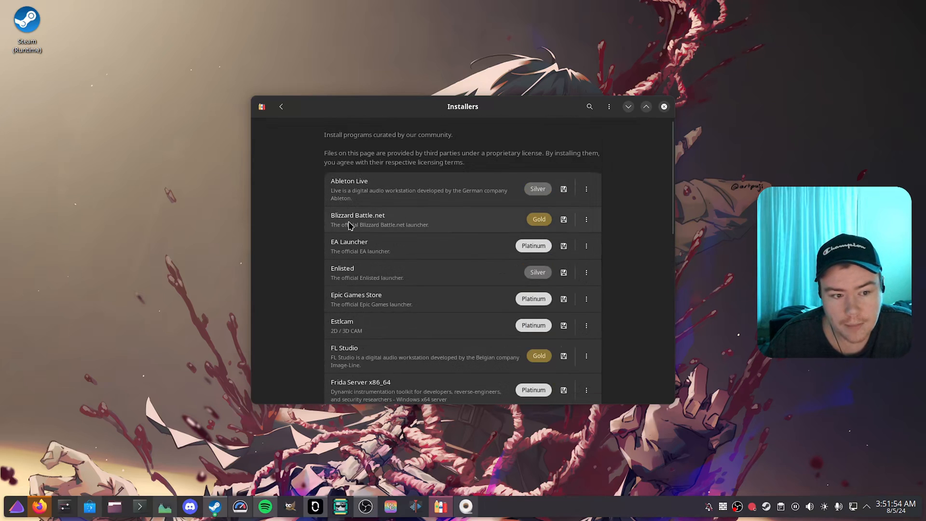
pyautogui.click(564, 219)
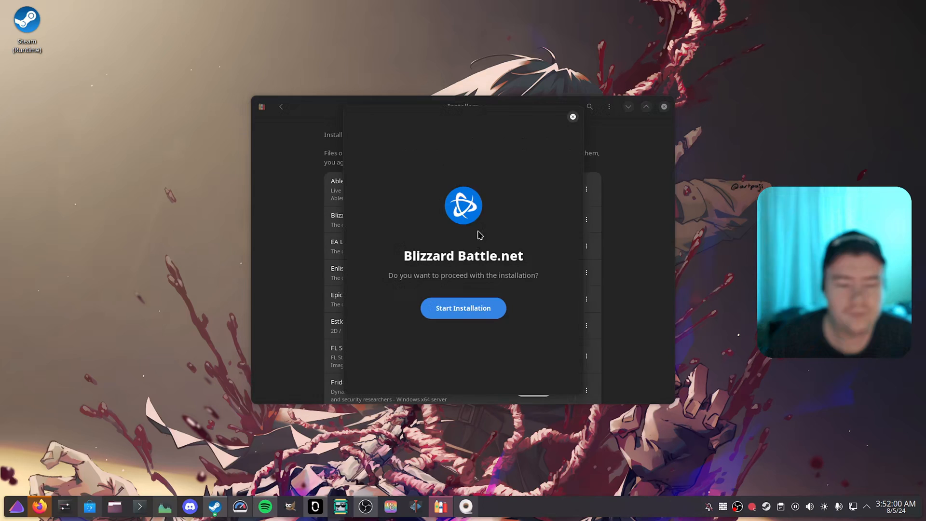
pyautogui.click(472, 314)
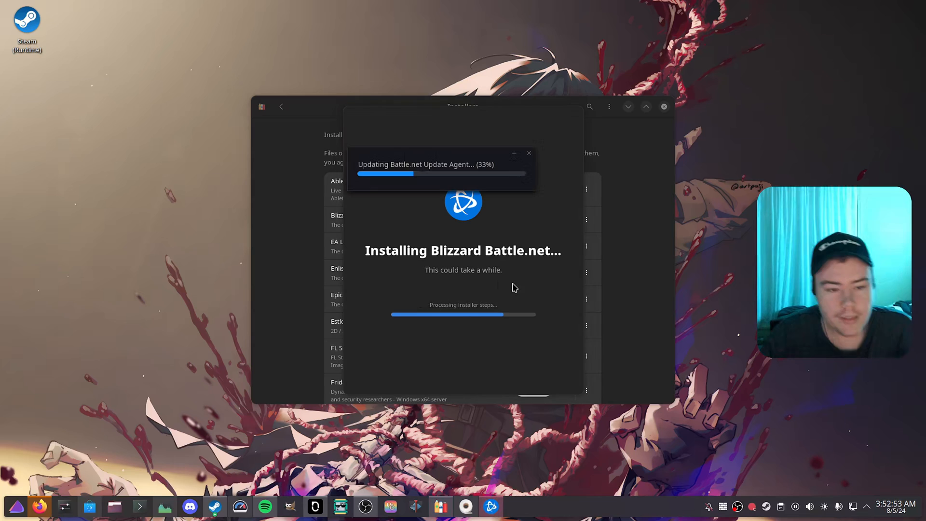
pyautogui.moveTo(424, 160); pyautogui.dragTo(692, 151)
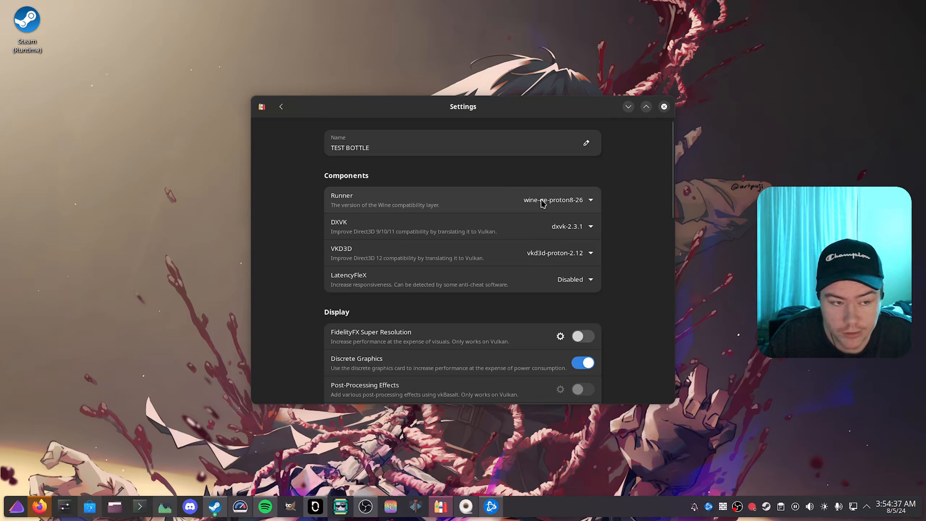
# Step: Examine the Wine GE versions offered among the runners in Bottles' preferences
pyautogui.click(281, 107)
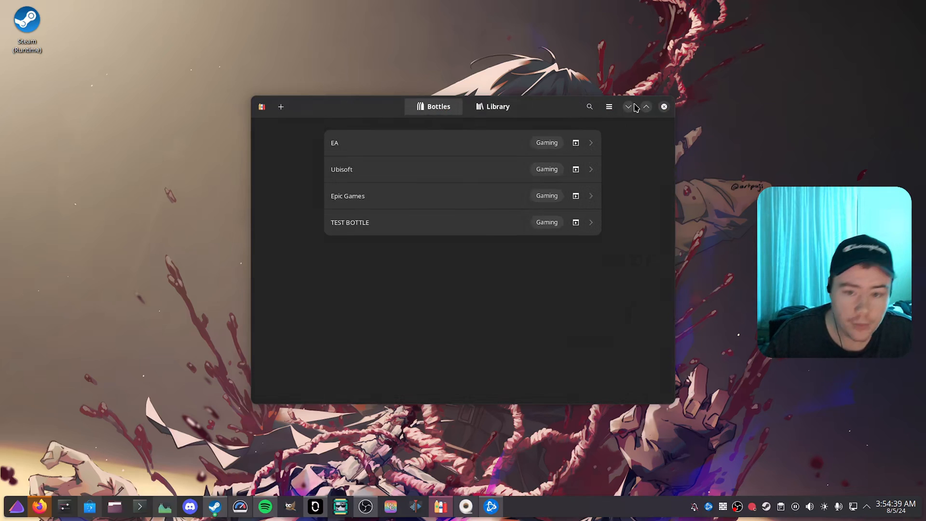
pyautogui.click(612, 107)
pyautogui.click(600, 154)
pyautogui.click(427, 122)
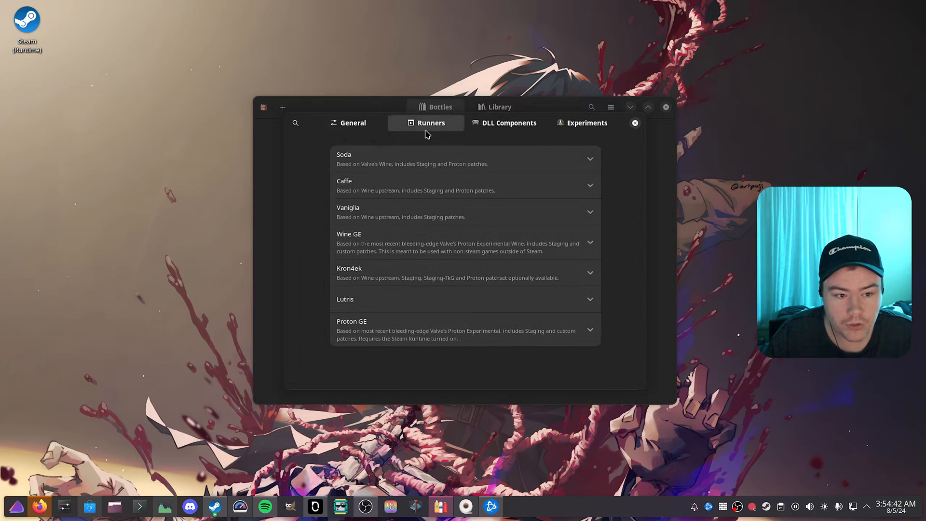
pyautogui.click(430, 249)
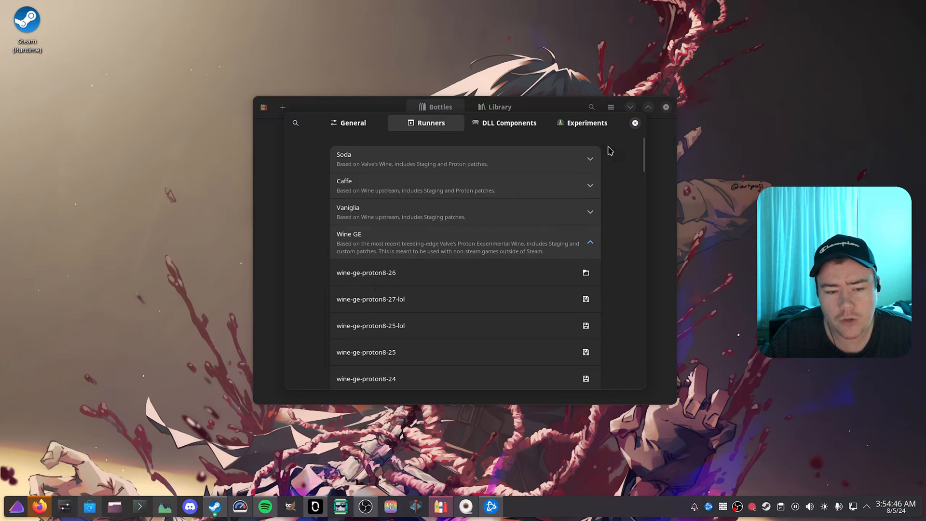
pyautogui.click(635, 124)
# Step: Reopen TEST BOTTLE's settings and view the runners available to it
pyautogui.click(501, 223)
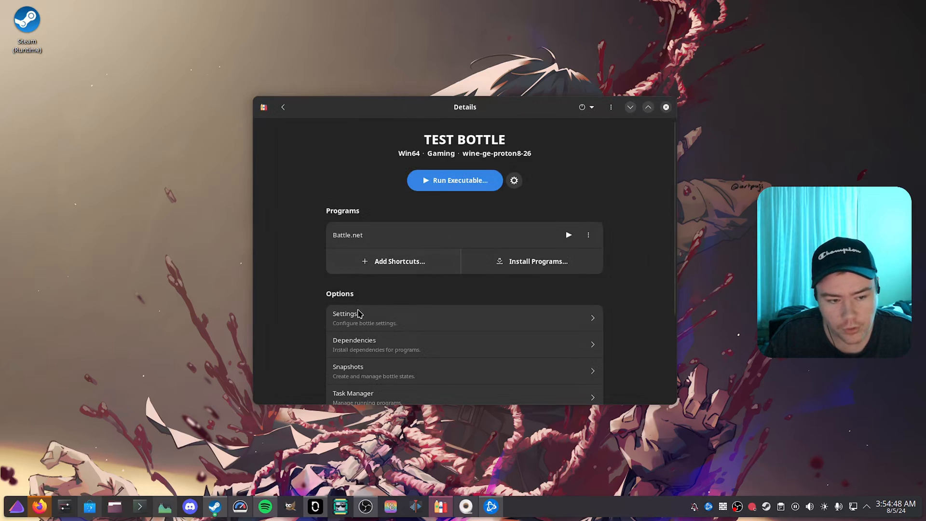
pyautogui.click(356, 315)
pyautogui.click(588, 201)
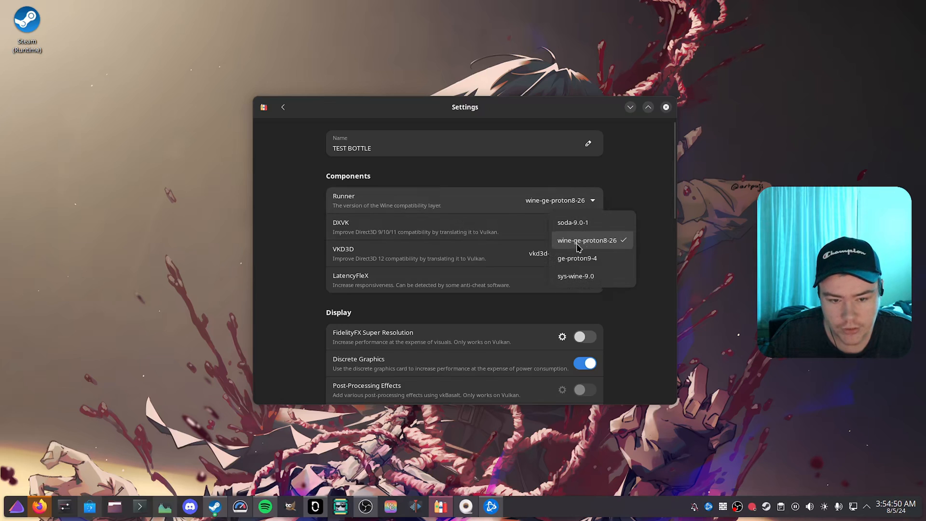
pyautogui.click(611, 177)
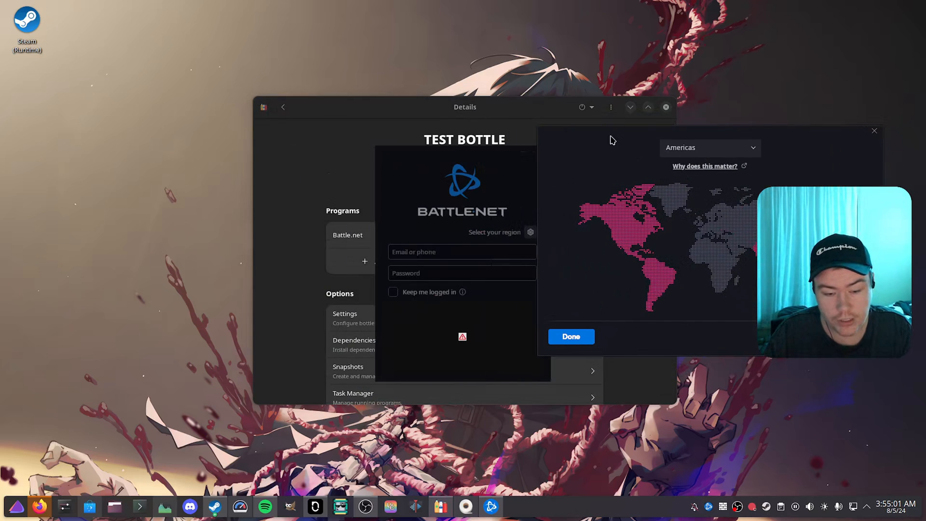
# Step: Accept Americas as the Battle.net region and close the login window
pyautogui.click(585, 337)
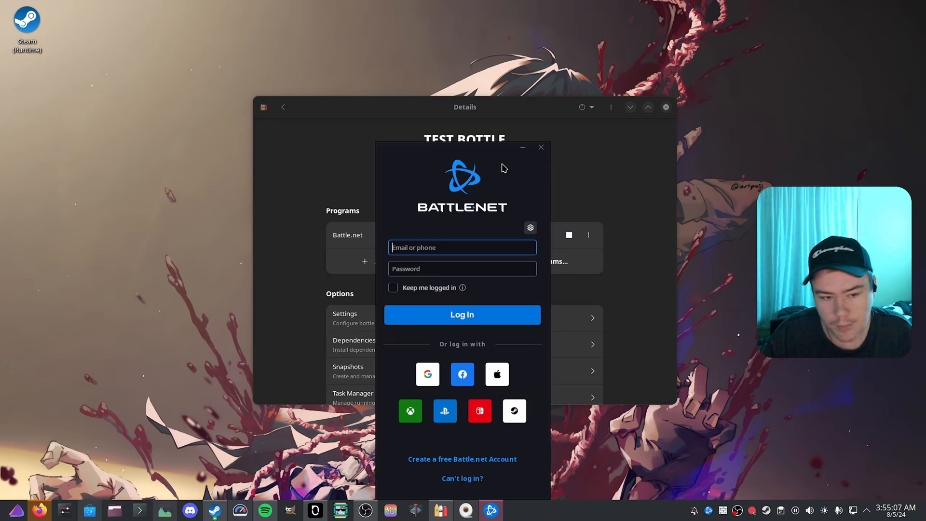
pyautogui.click(541, 147)
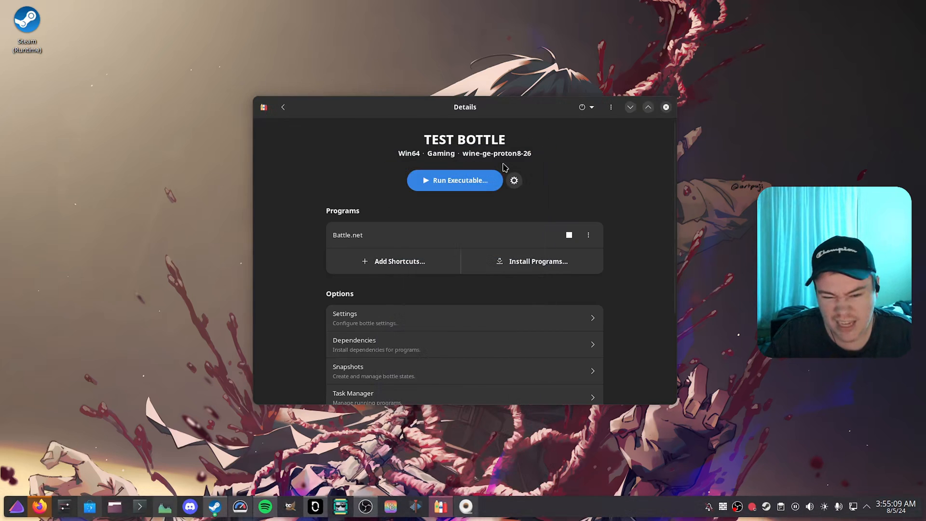
# Step: Delete TEST BOTTLE from Bottles and confirm its removal
pyautogui.click(283, 108)
pyautogui.click(376, 226)
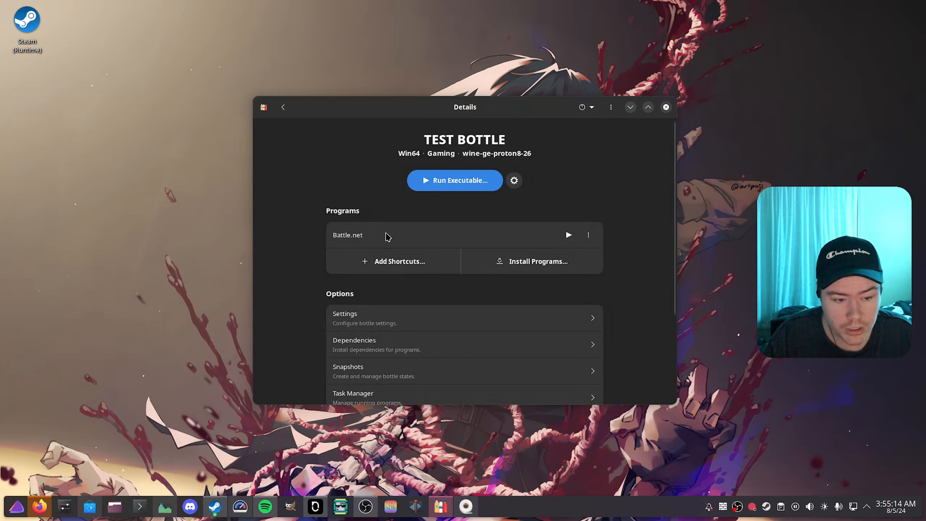
pyautogui.click(610, 106)
pyautogui.click(526, 169)
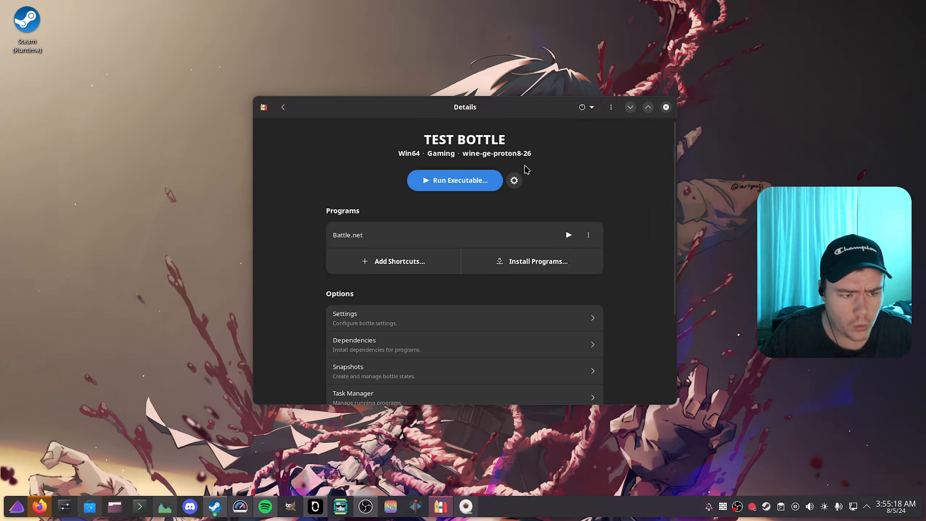
pyautogui.click(610, 108)
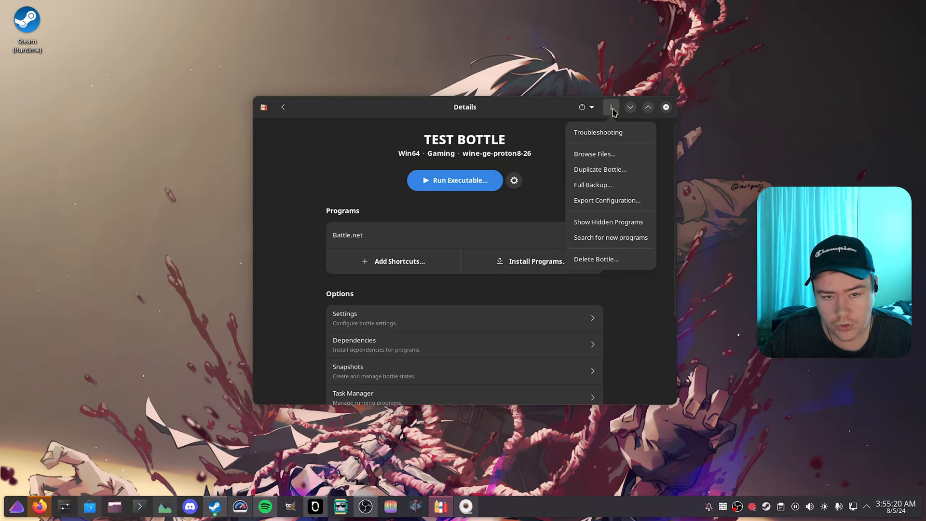
pyautogui.click(594, 260)
pyautogui.click(498, 299)
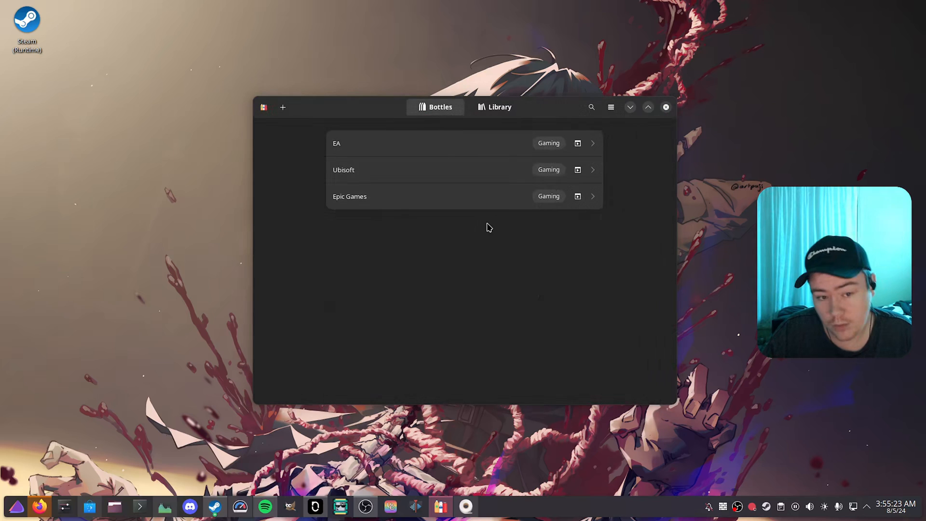
# Step: Look in the Downloads folder for an executable to run in the Epic Games bottle, and return to the bottle list
pyautogui.click(428, 198)
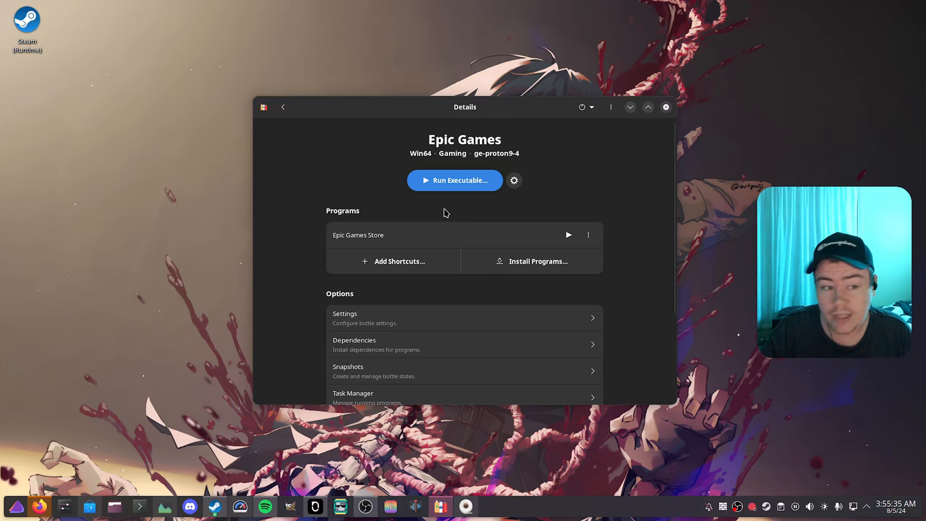
pyautogui.click(448, 188)
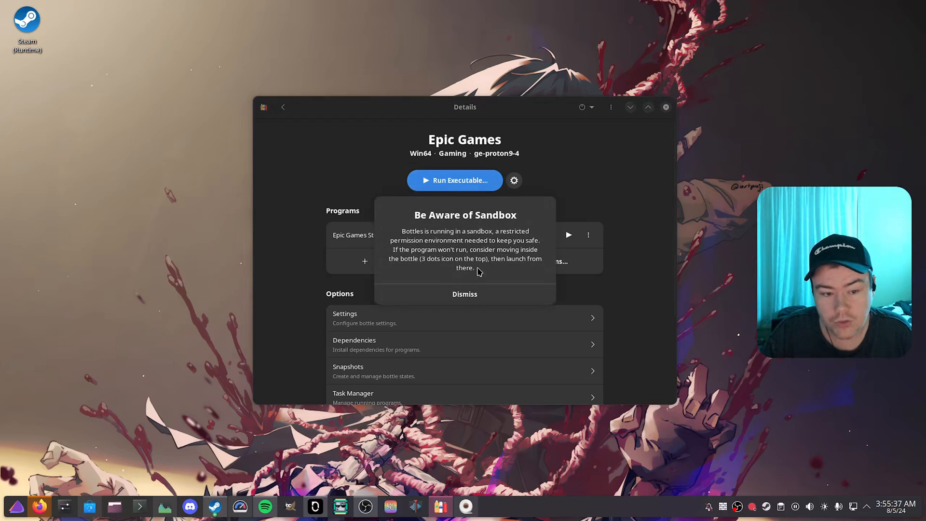
pyautogui.click(465, 290)
pyautogui.click(265, 173)
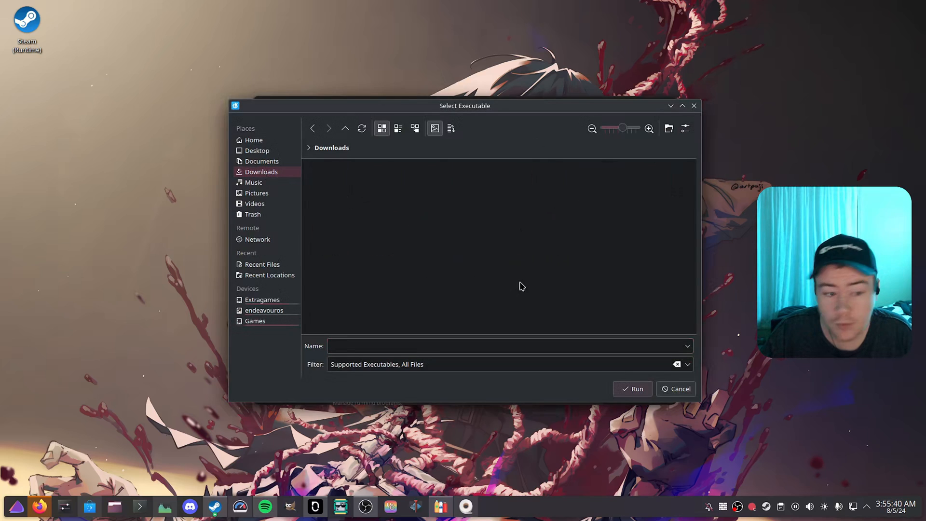
pyautogui.click(676, 389)
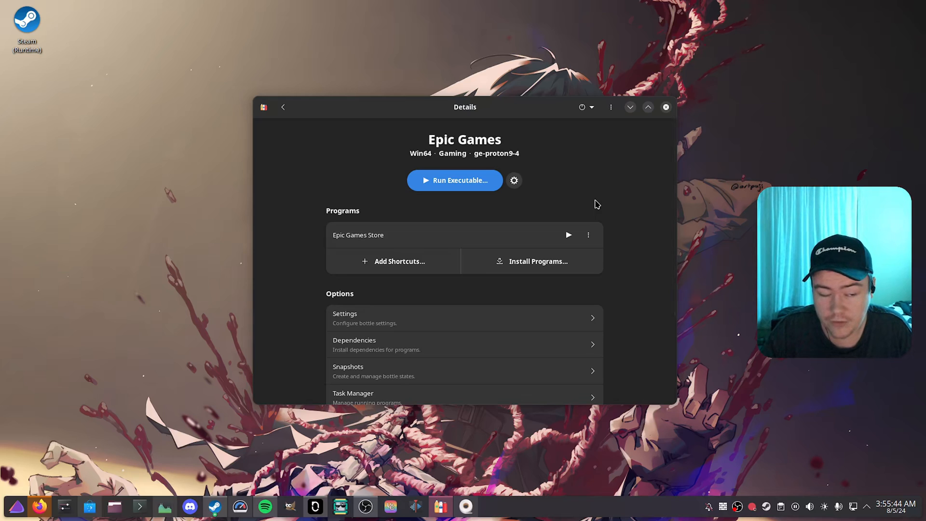
pyautogui.click(283, 107)
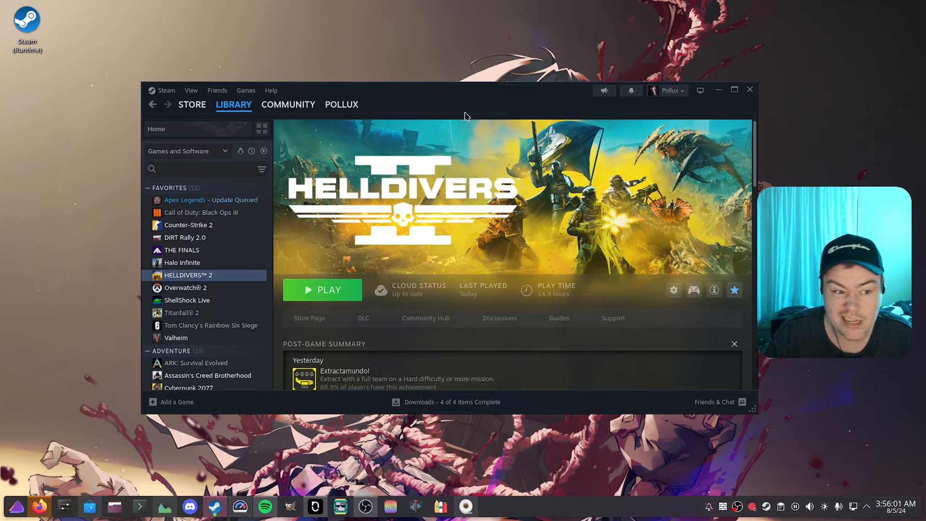
# Step: Switch to Firefox and search the web for "battle.net launcher" in a new tab
pyautogui.click(39, 506)
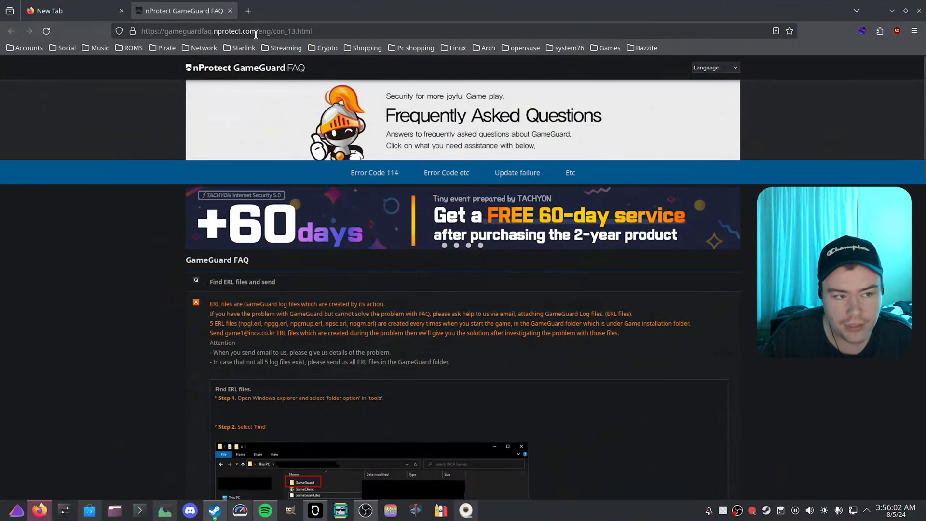
pyautogui.click(249, 11)
pyautogui.write('battle.net')
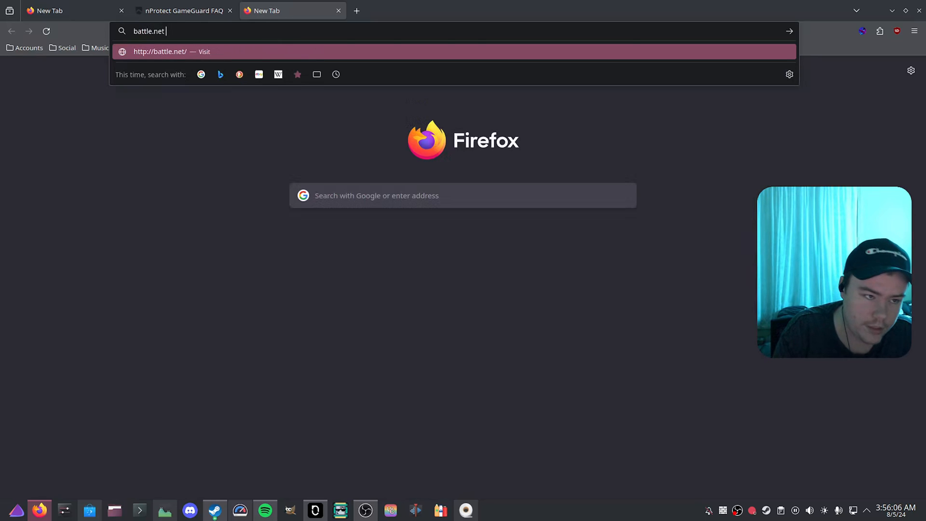
pyautogui.press('Return')
pyautogui.click(183, 28)
pyautogui.click(183, 28)
pyautogui.write('launcher')
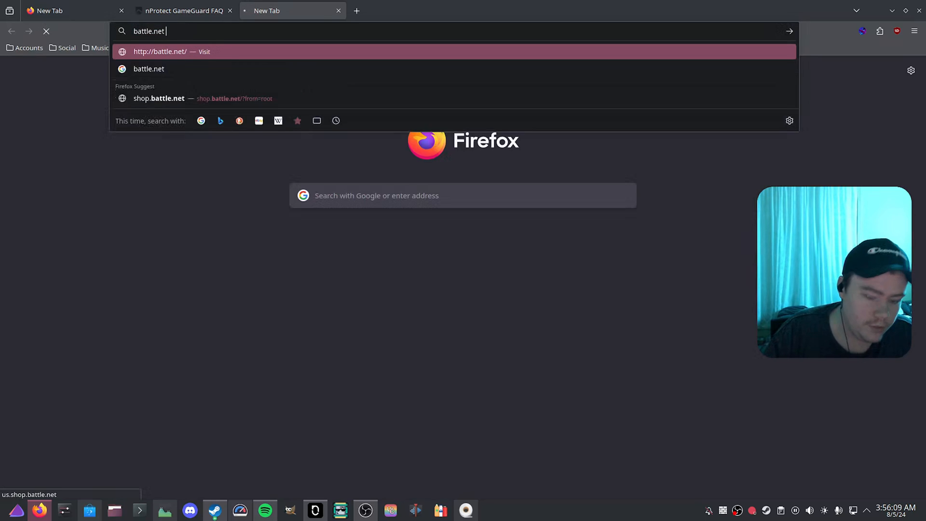
pyautogui.press('Return')
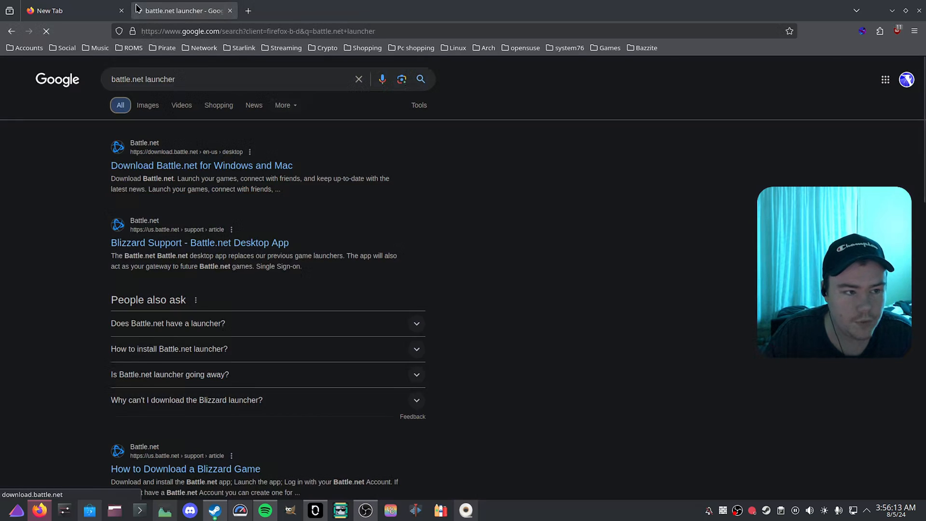
pyautogui.click(121, 10)
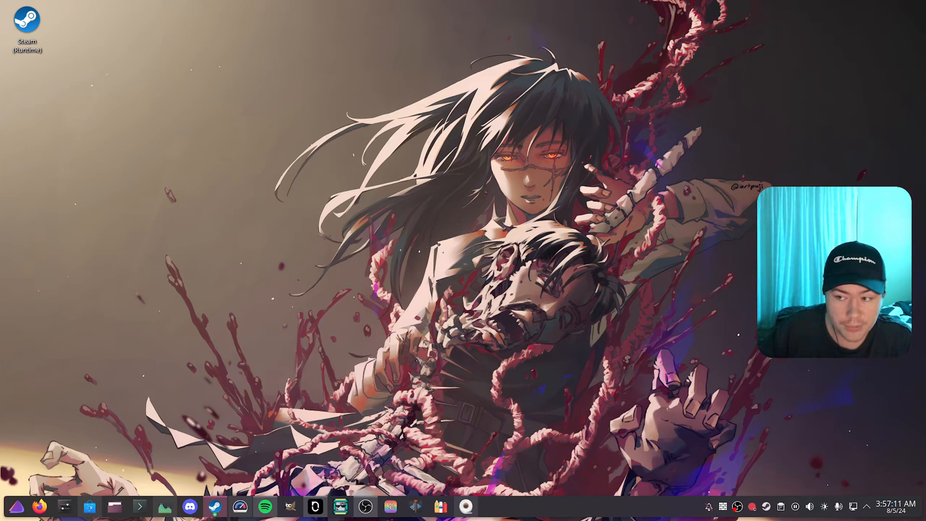
# Step: Switch to Steam and look in the Downloads folder for a program to add as a non-Steam game
pyautogui.moveTo(925, 88); pyautogui.dragTo(494, 97)
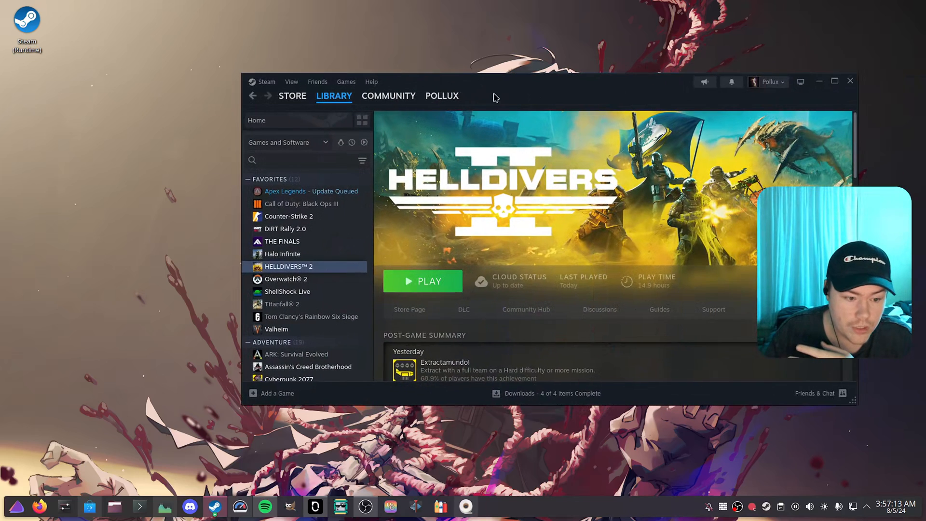
pyautogui.click(273, 395)
pyautogui.click(291, 405)
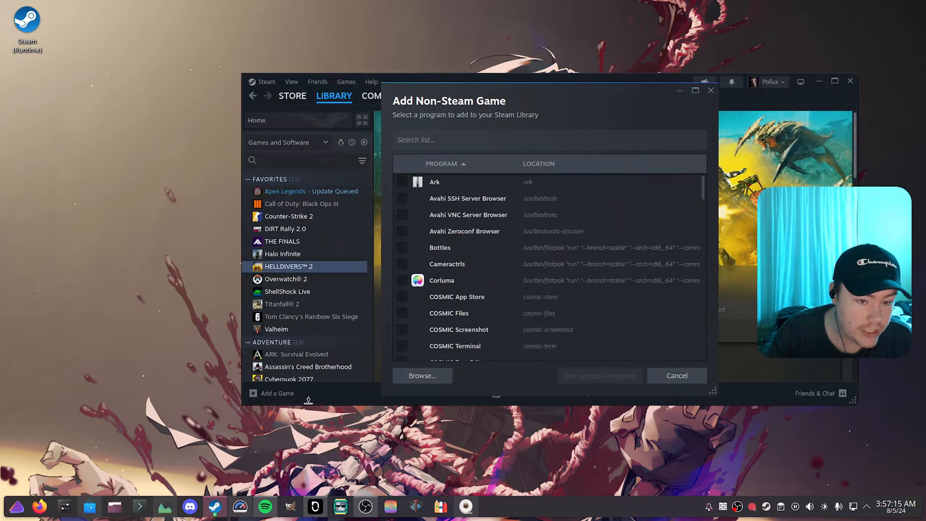
pyautogui.click(422, 376)
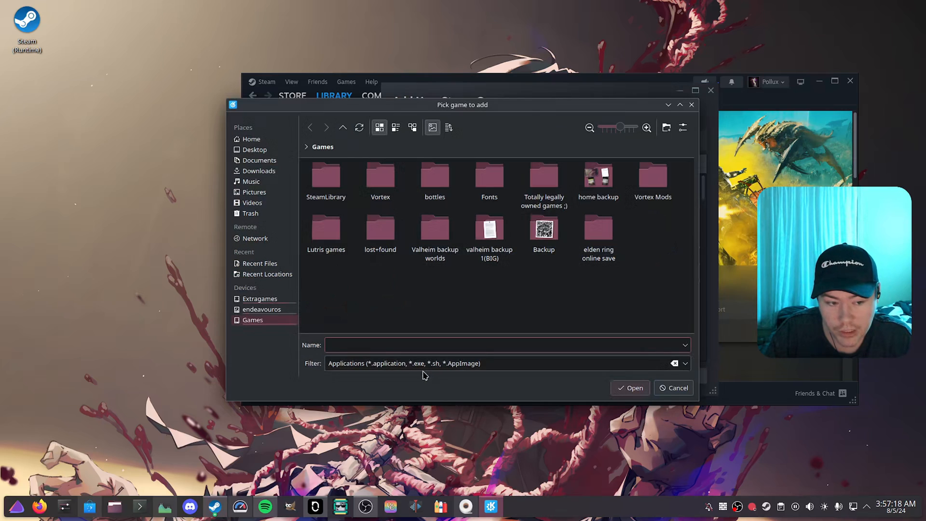
pyautogui.click(273, 173)
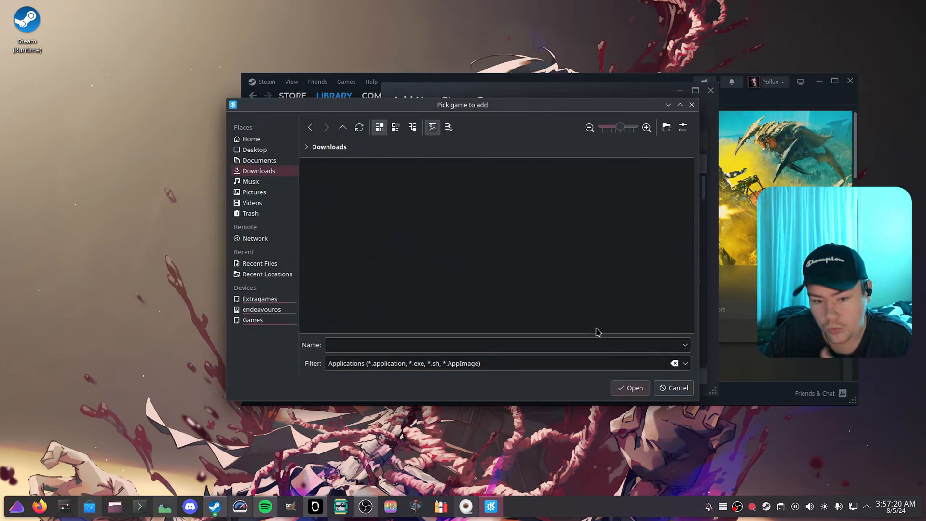
pyautogui.click(664, 389)
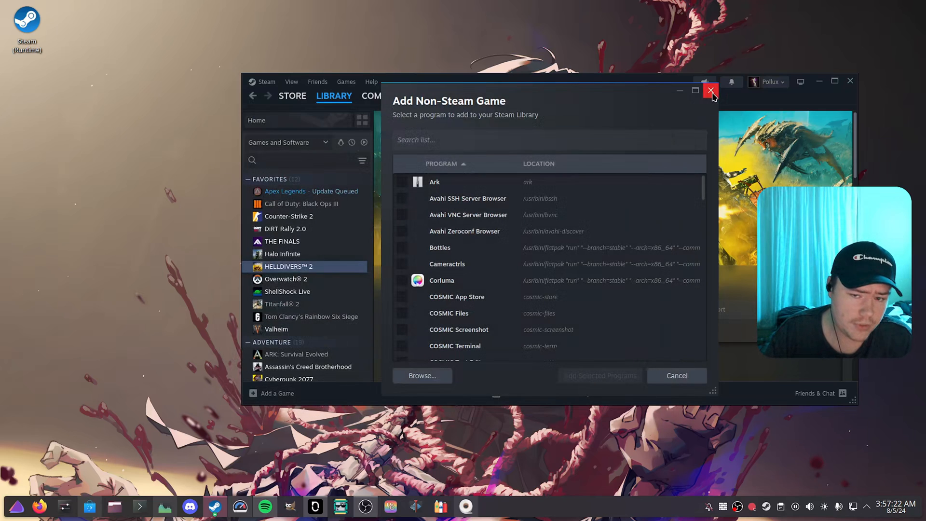
# Step: Close the Add Non-Steam Game dialog and force HELLDIVERS 2 to use the GE-Proton9-4 compatibility tool
pyautogui.click(710, 90)
pyautogui.rightClick(321, 268)
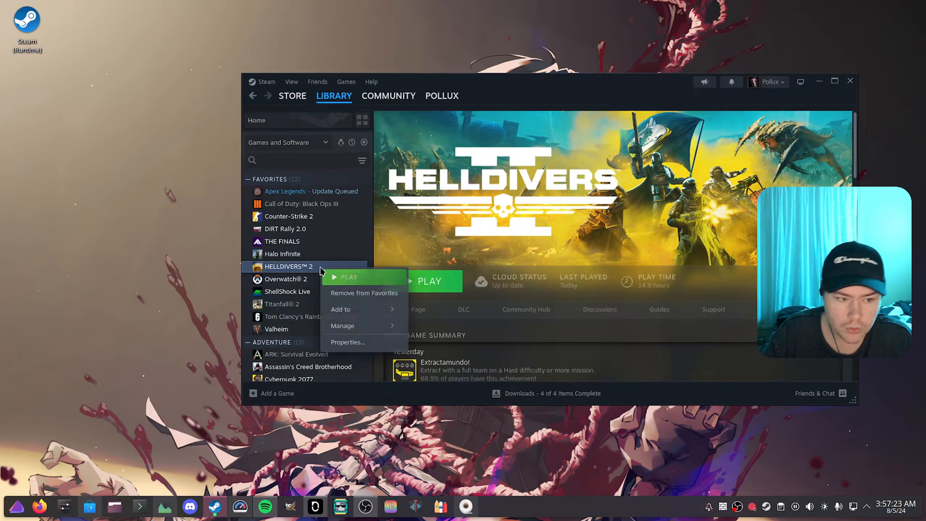
pyautogui.click(350, 342)
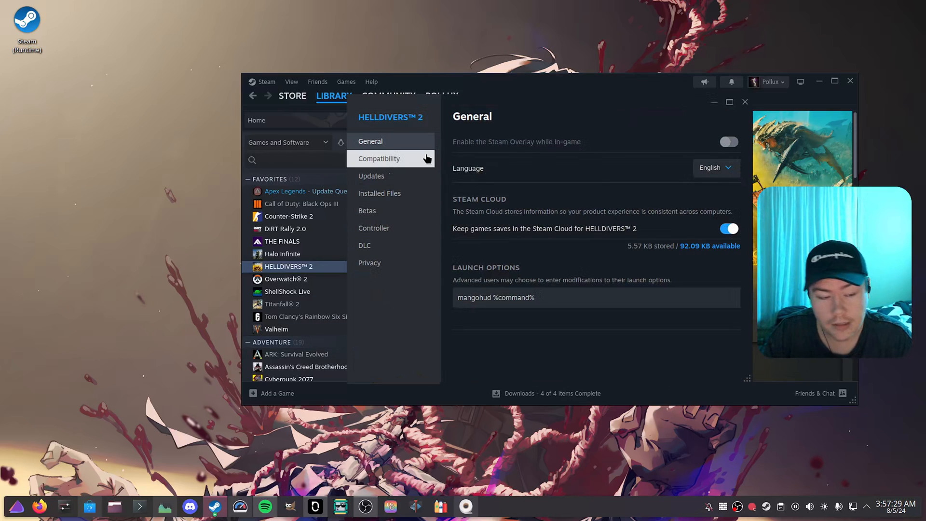
pyautogui.click(427, 159)
pyautogui.click(516, 143)
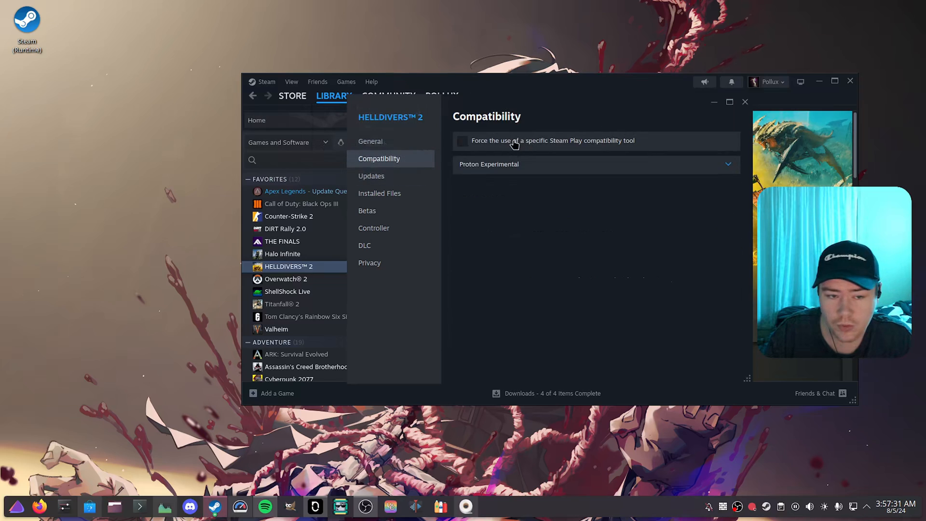
pyautogui.click(526, 170)
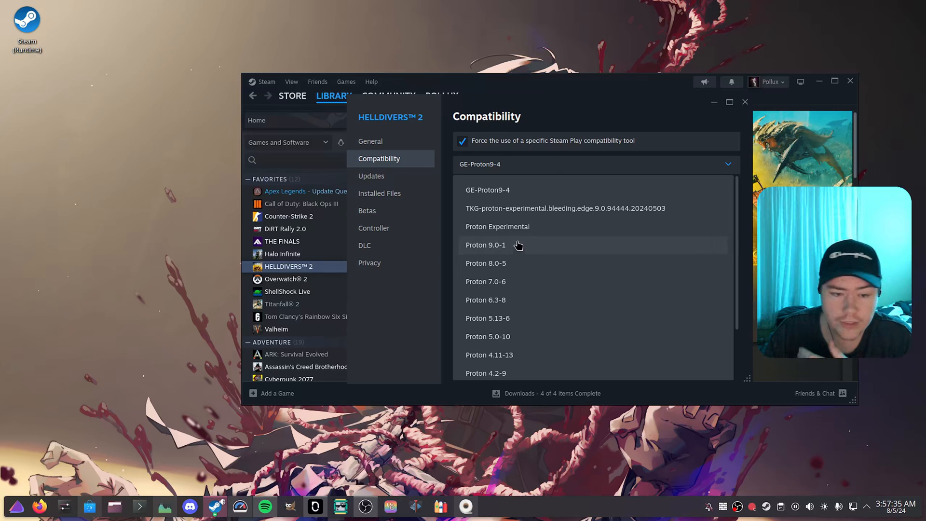
pyautogui.click(534, 193)
# Step: Try Proton 9.0-1 and Proton Experimental for HELLDIVERS 2, and turn off the forced compatibility tool
pyautogui.click(526, 171)
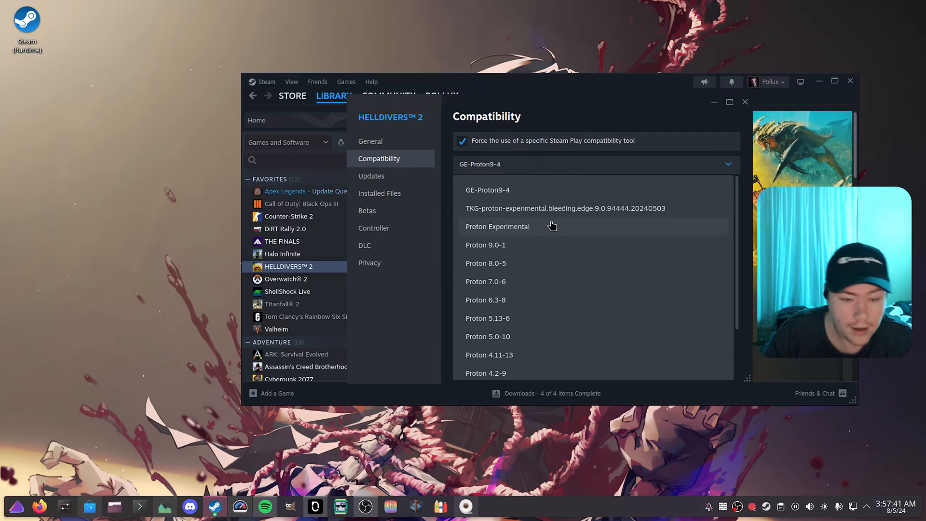
pyautogui.click(534, 246)
pyautogui.click(514, 168)
pyautogui.click(507, 226)
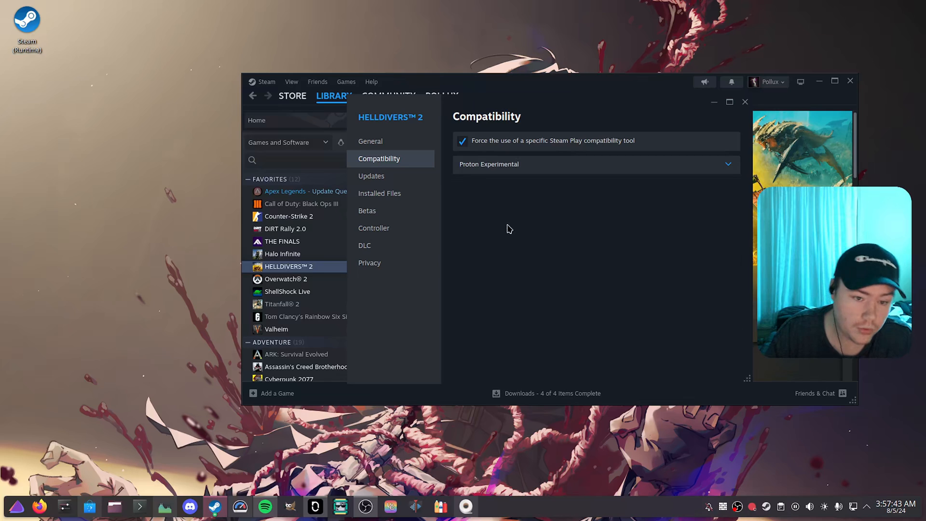
pyautogui.click(553, 141)
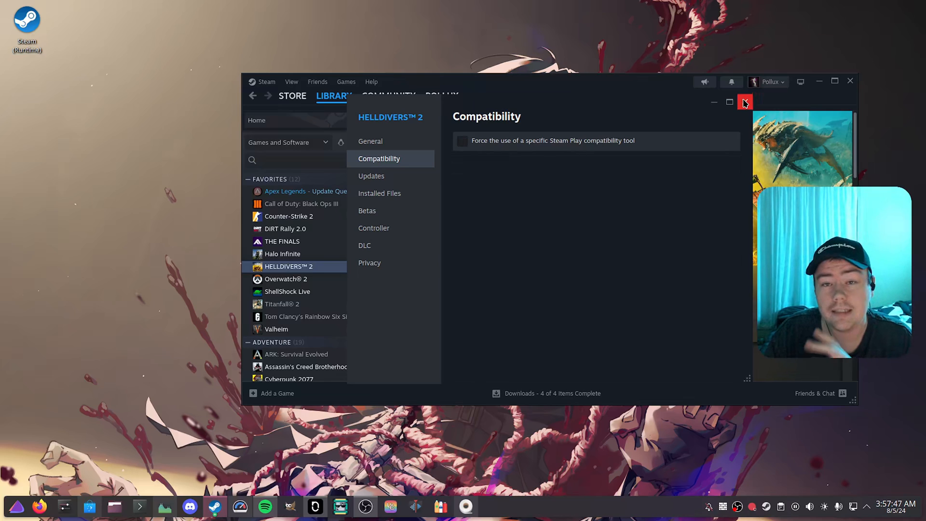
pyautogui.click(745, 104)
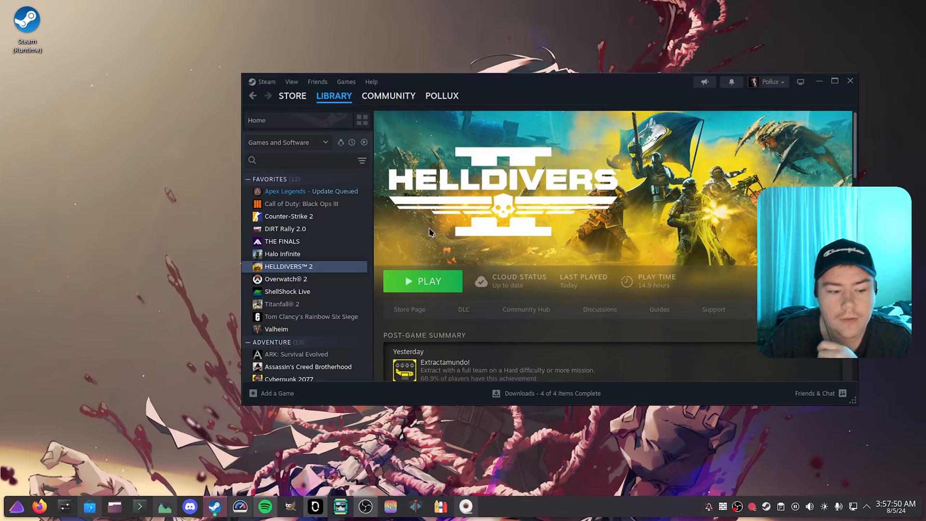
# Step: Start adding a non-Steam game and browse to SteamLibrary/steamapps/compatdata on the Games drive
pyautogui.click(281, 395)
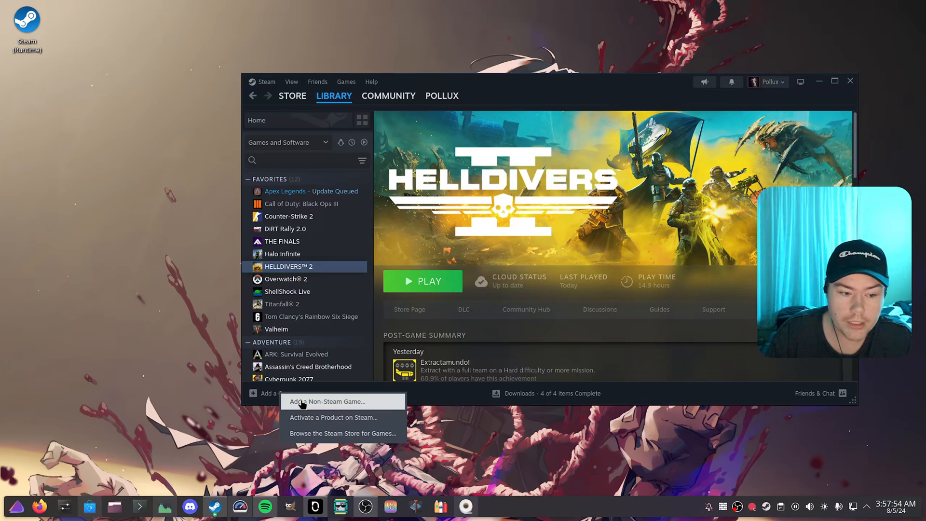
pyautogui.click(301, 404)
pyautogui.click(442, 379)
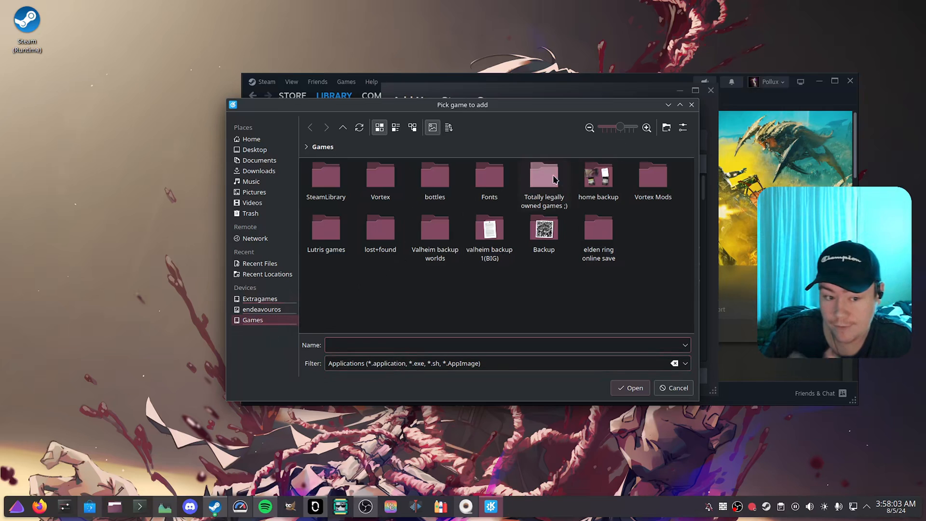
pyautogui.doubleClick(326, 186)
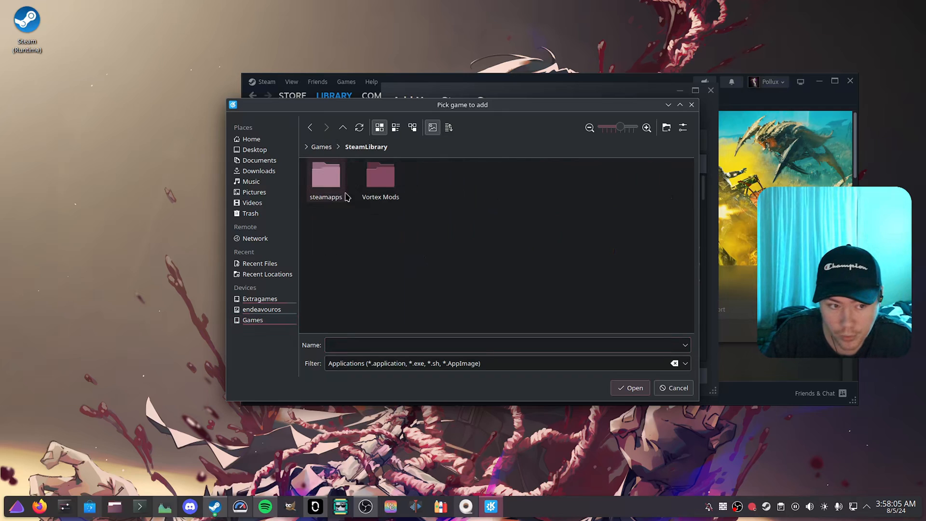
pyautogui.doubleClick(326, 191)
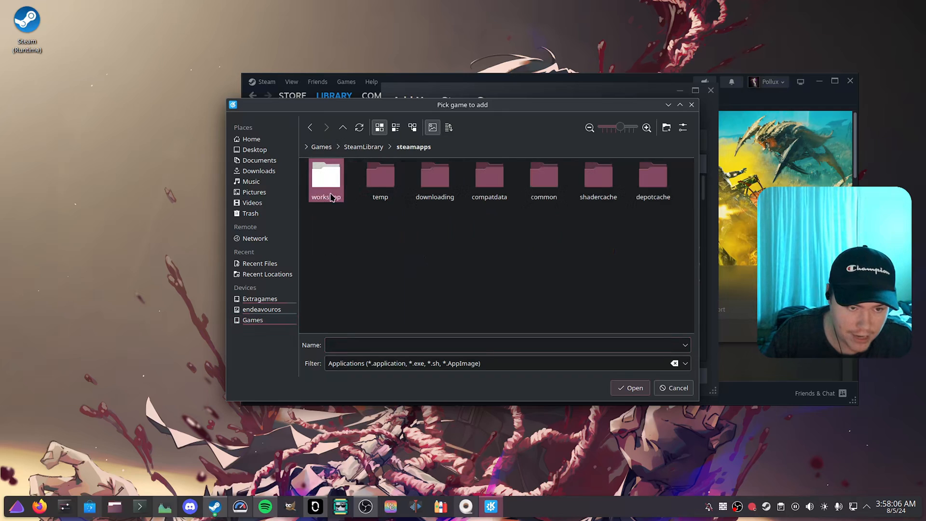
pyautogui.doubleClick(482, 176)
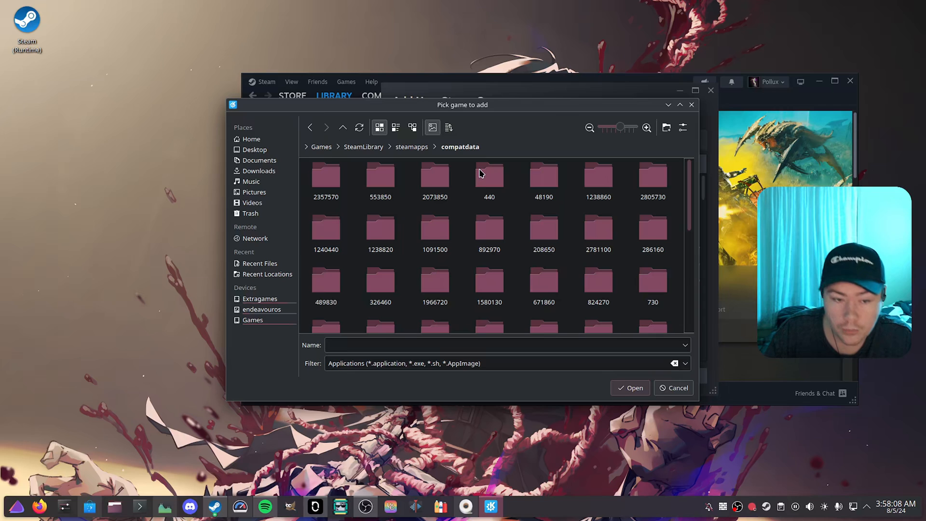
# Step: Look up the App ID in HELLDIVERS 2's update properties and compare it with the compatdata folder names
pyautogui.click(756, 105)
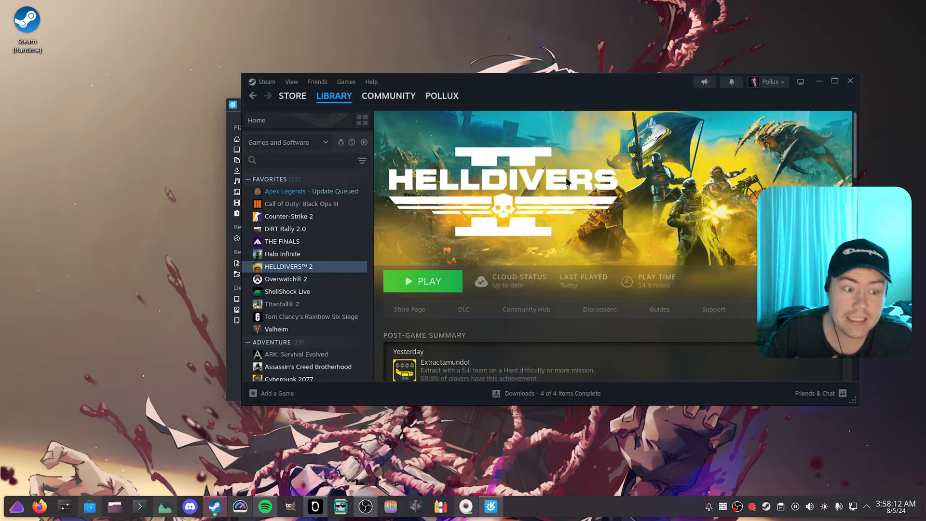
pyautogui.rightClick(342, 271)
pyautogui.click(369, 344)
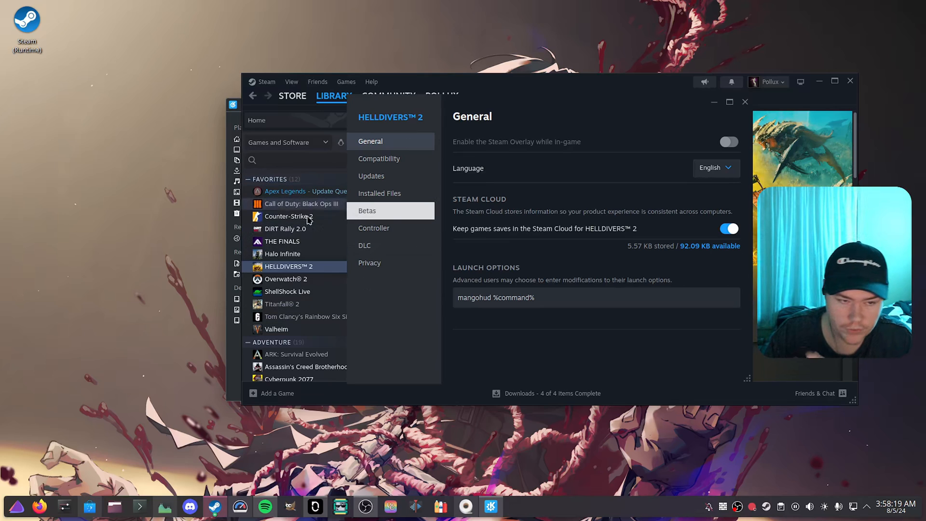
pyautogui.click(406, 178)
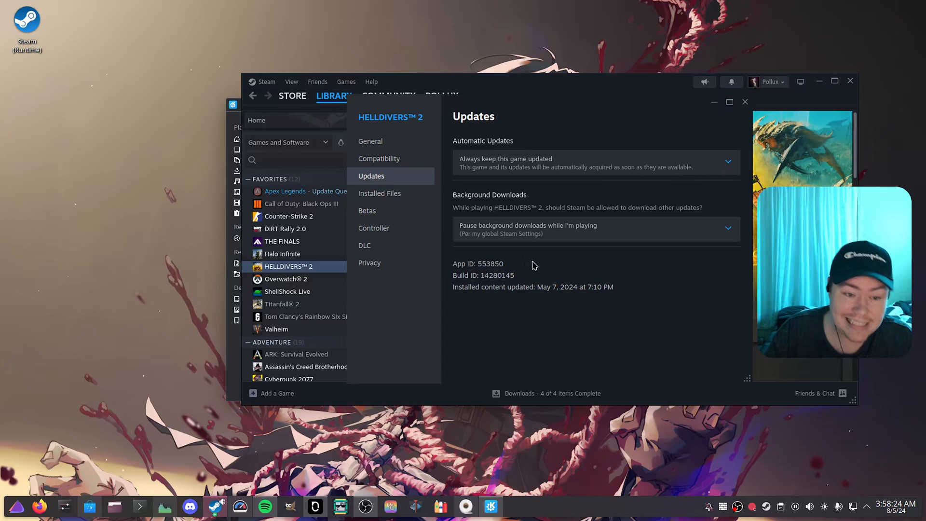
pyautogui.click(234, 339)
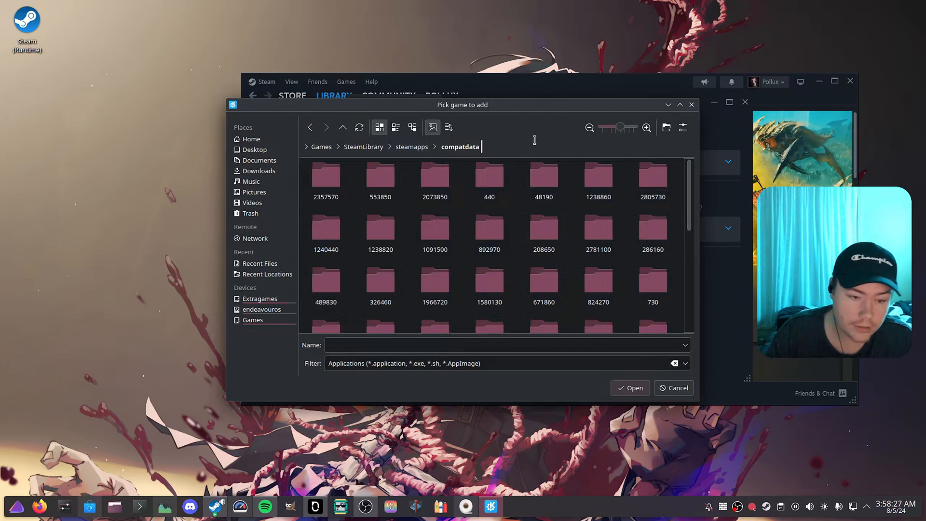
pyautogui.moveTo(564, 102); pyautogui.dragTo(451, 91)
pyautogui.click(664, 120)
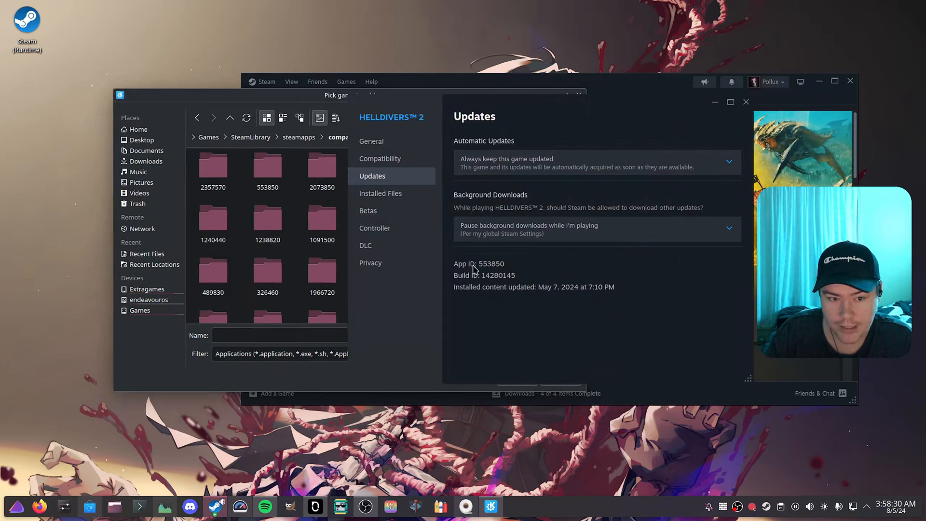
pyautogui.click(317, 103)
# Step: Locate UbisoftConnect.exe in the Ubisoft Game Launcher folder under compatdata 48190's Program Files (x86), and cancel the file selection
pyautogui.doubleClick(431, 171)
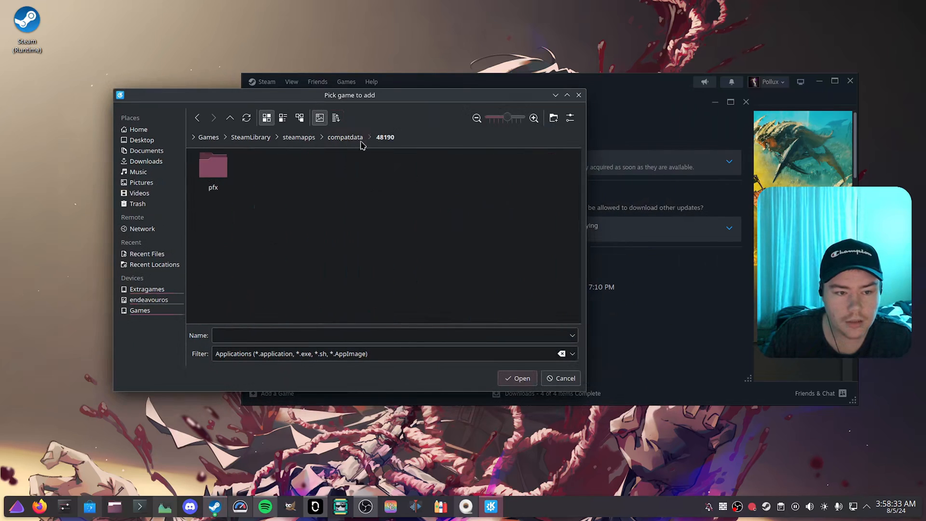
pyautogui.doubleClick(219, 185)
pyautogui.doubleClick(228, 176)
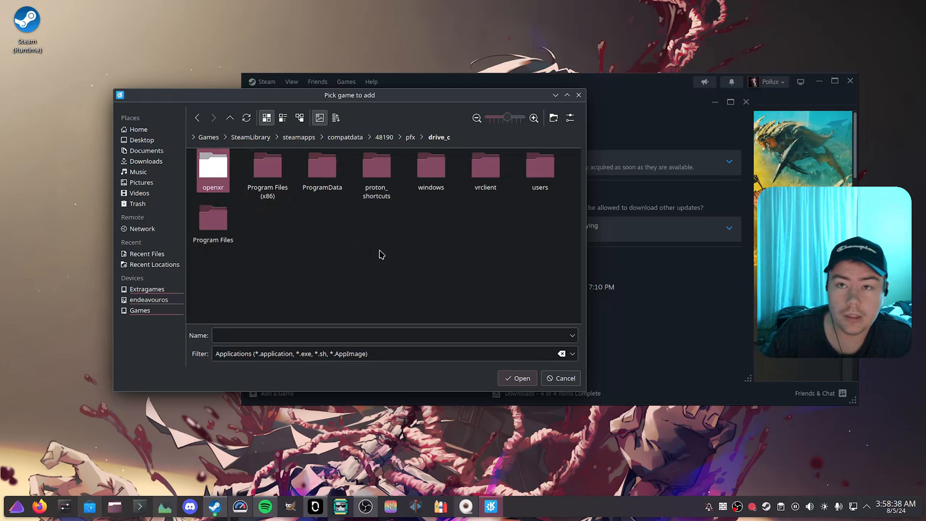
pyautogui.doubleClick(289, 181)
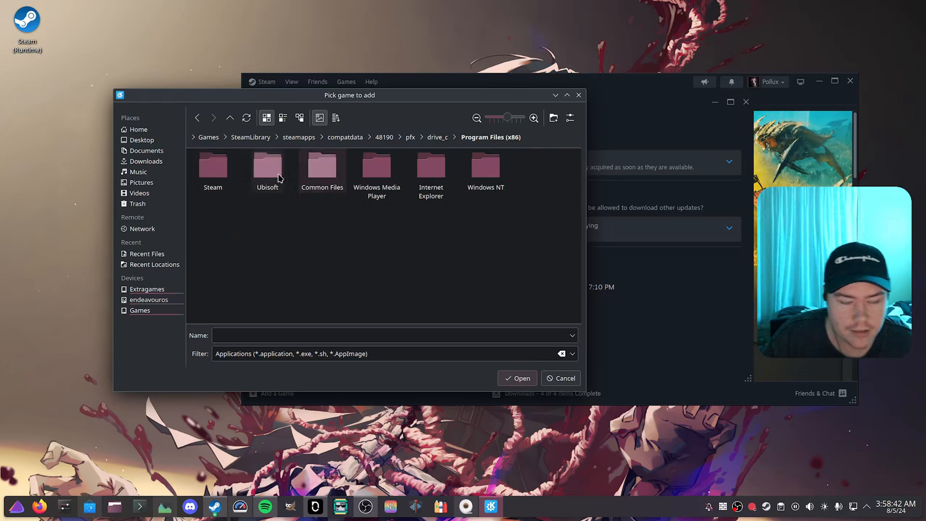
pyautogui.doubleClick(261, 182)
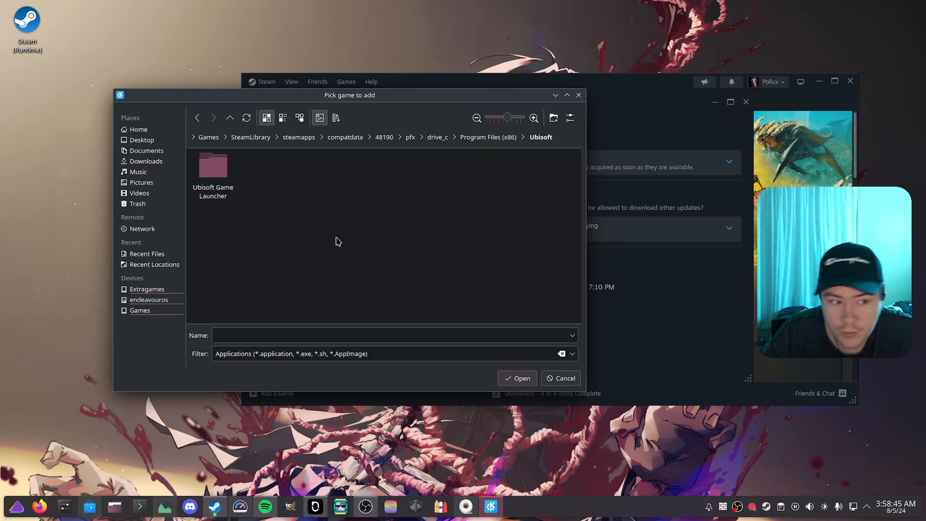
pyautogui.doubleClick(213, 169)
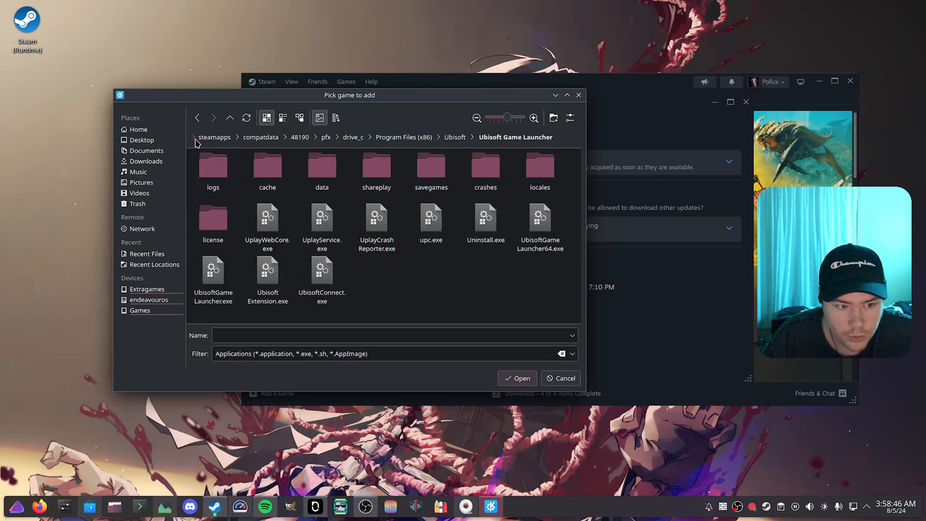
pyautogui.click(311, 284)
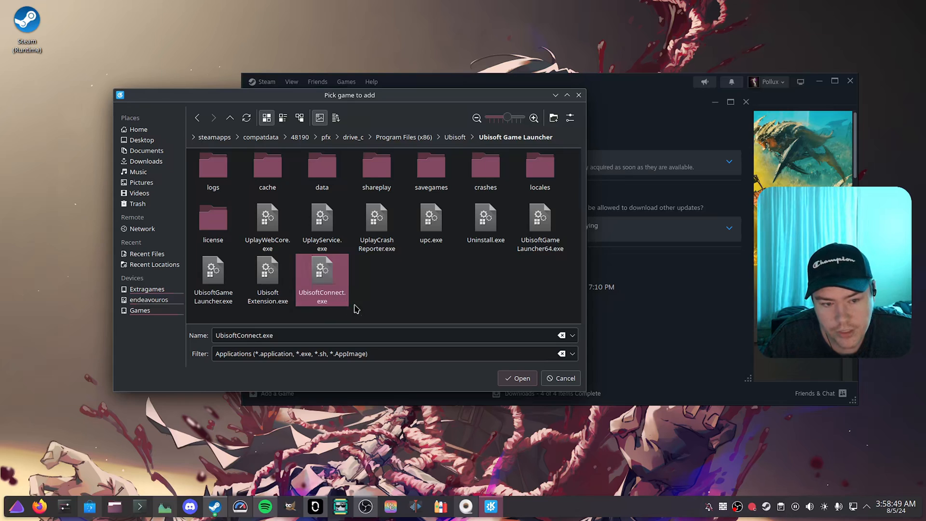
pyautogui.click(561, 379)
# Step: Close the HELLDIVERS 2 properties and the Add Non-Steam Game dialog, moving the Steam library window out of the way
pyautogui.click(746, 103)
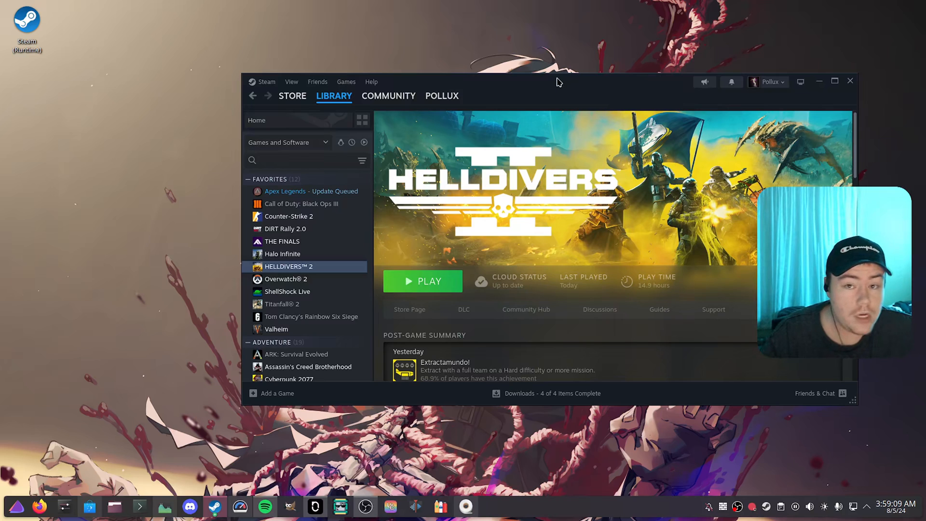
pyautogui.moveTo(564, 83); pyautogui.dragTo(925, 113)
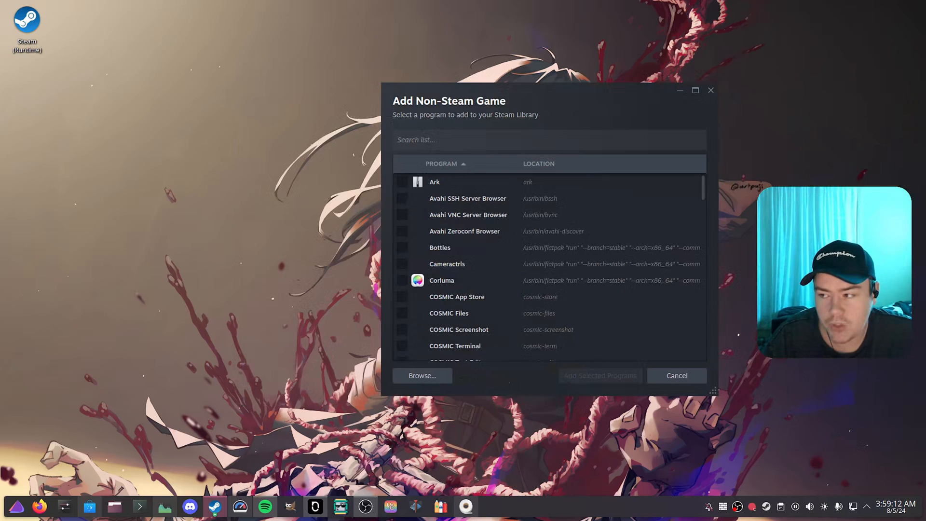
pyautogui.click(711, 91)
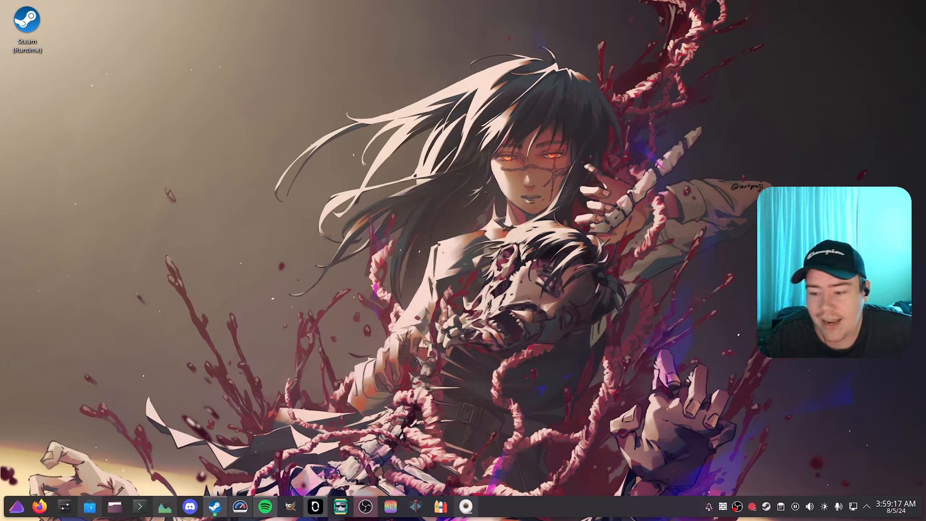